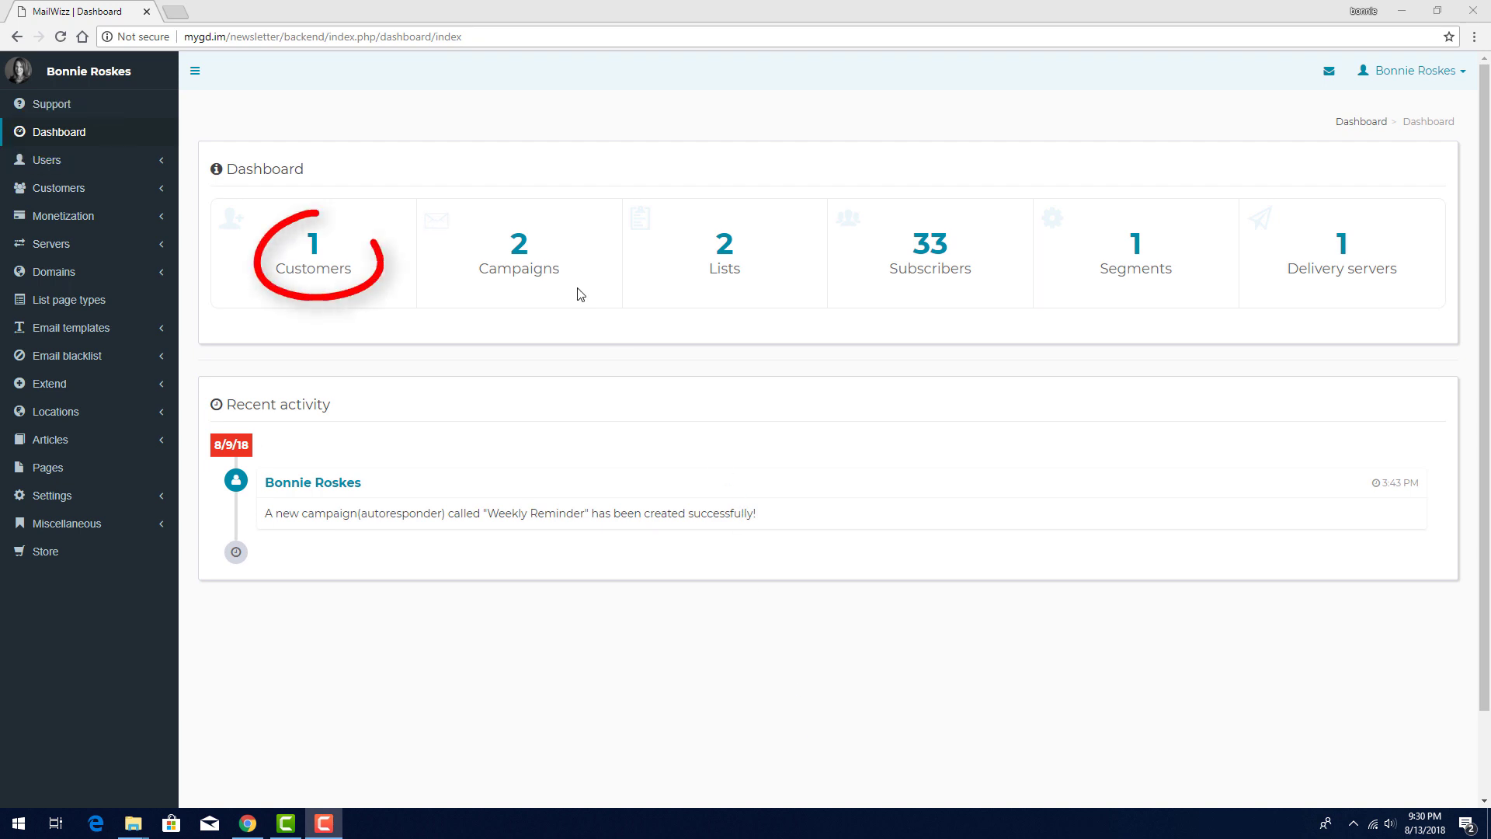
# From the admin Customers list, log in as the customer to reach their dashboard.
pyautogui.click(311, 245)
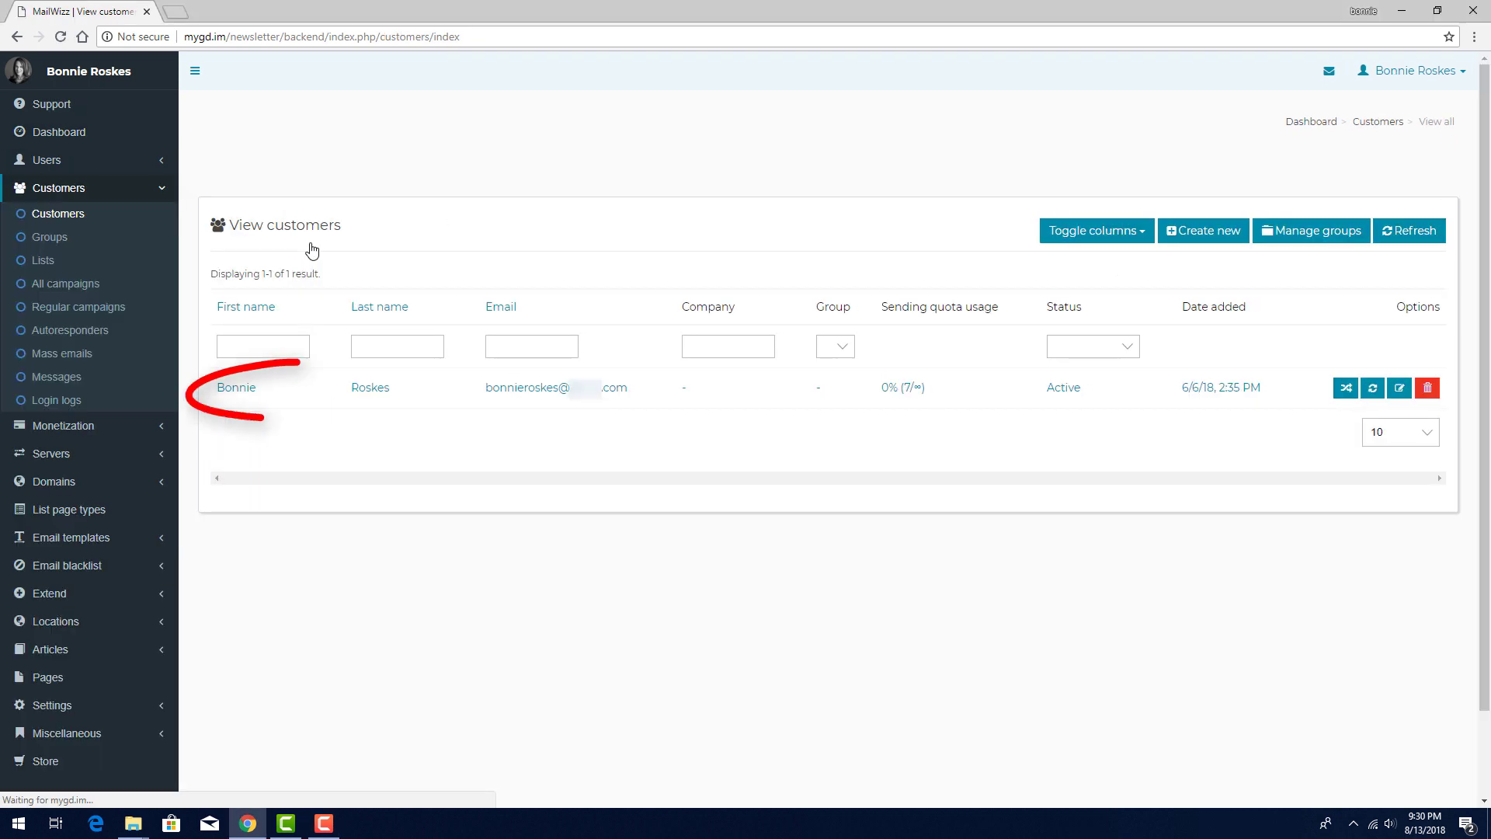
pyautogui.click(1346, 390)
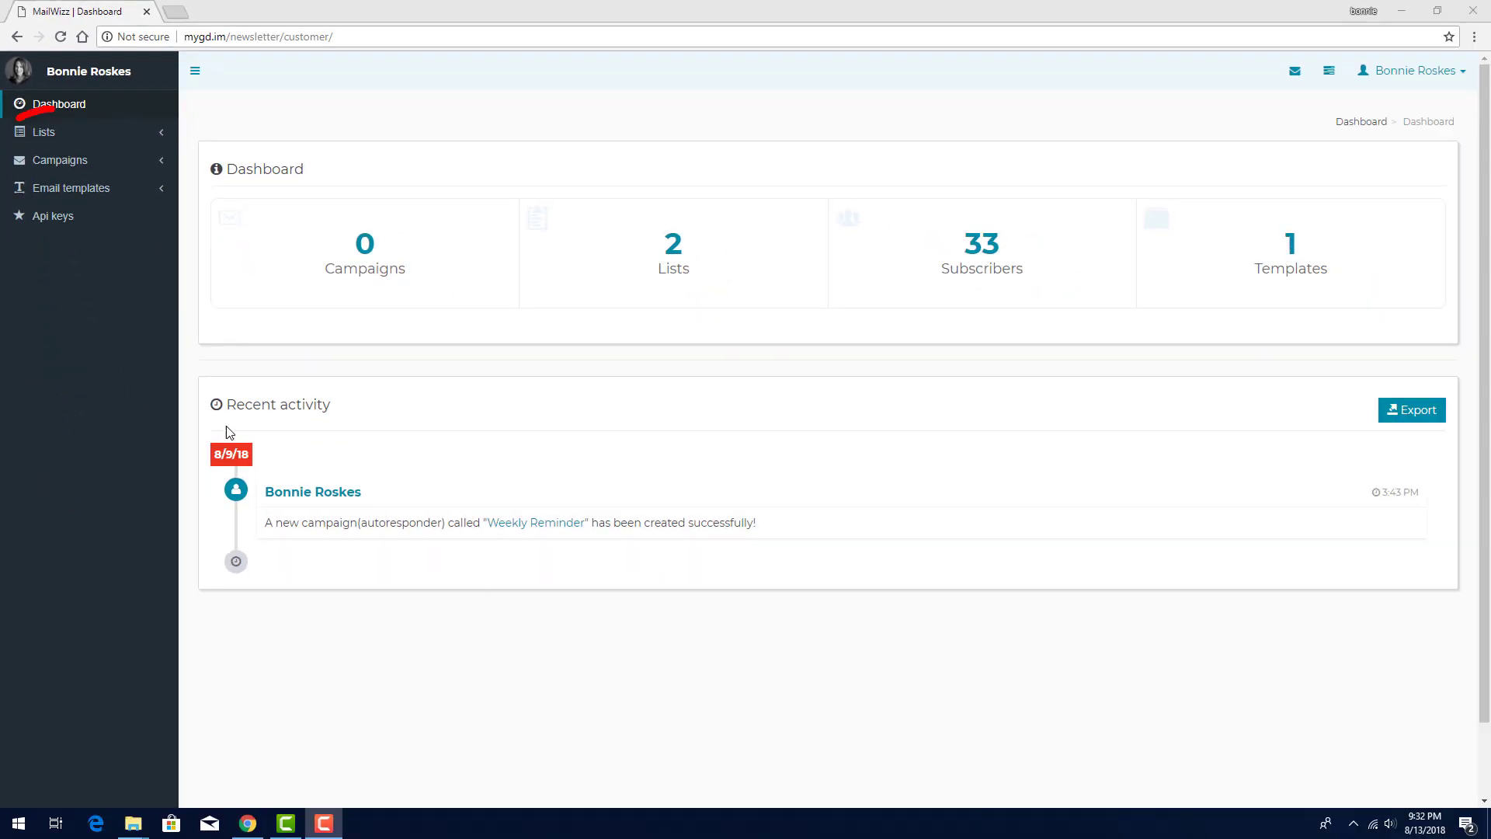
# Check the subscriber Lists overview, then open All campaigns, which is still empty.
pyautogui.click(44, 134)
pyautogui.click(43, 158)
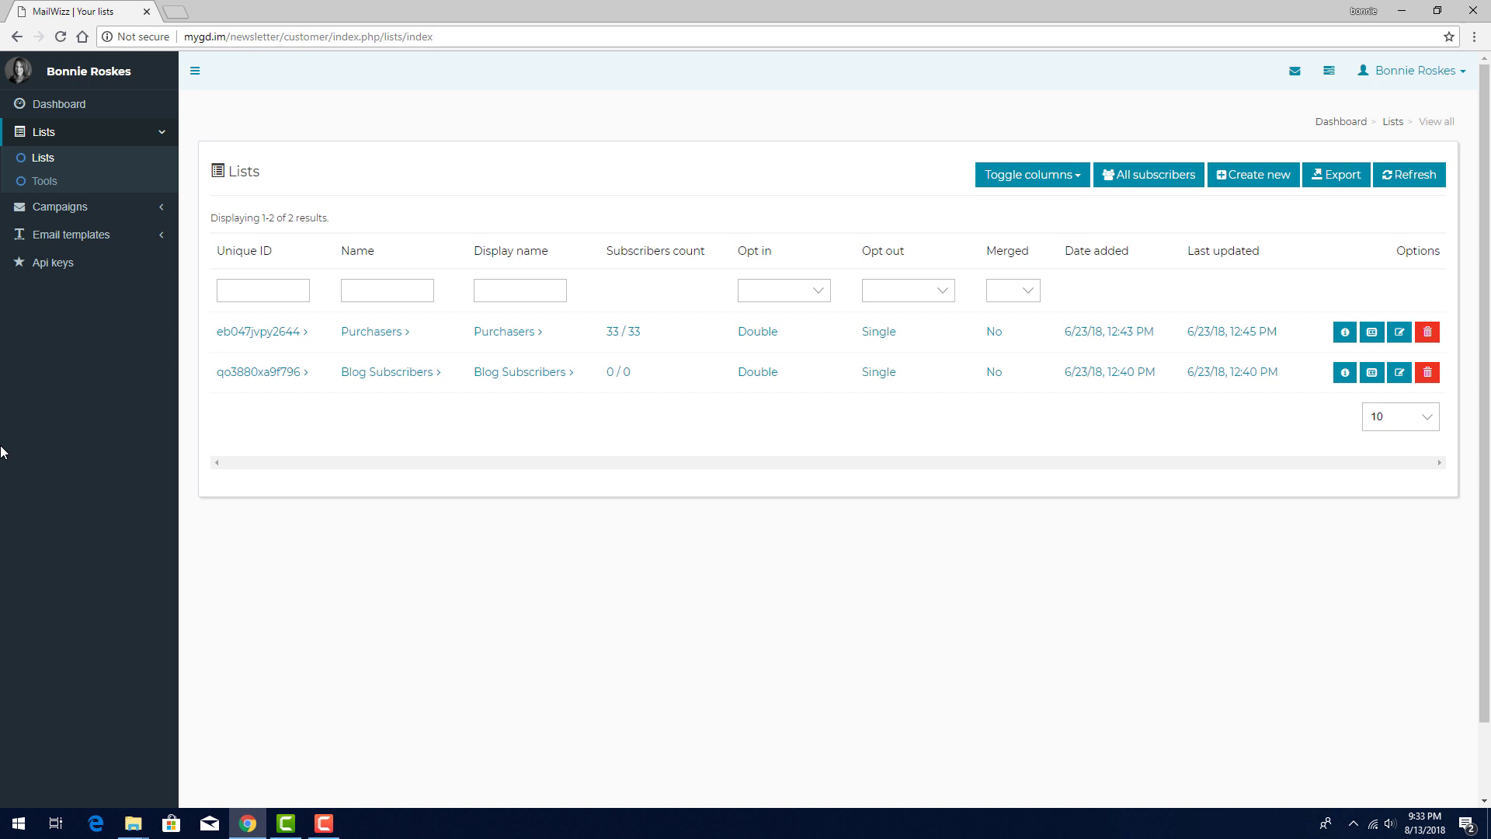
pyautogui.click(35, 208)
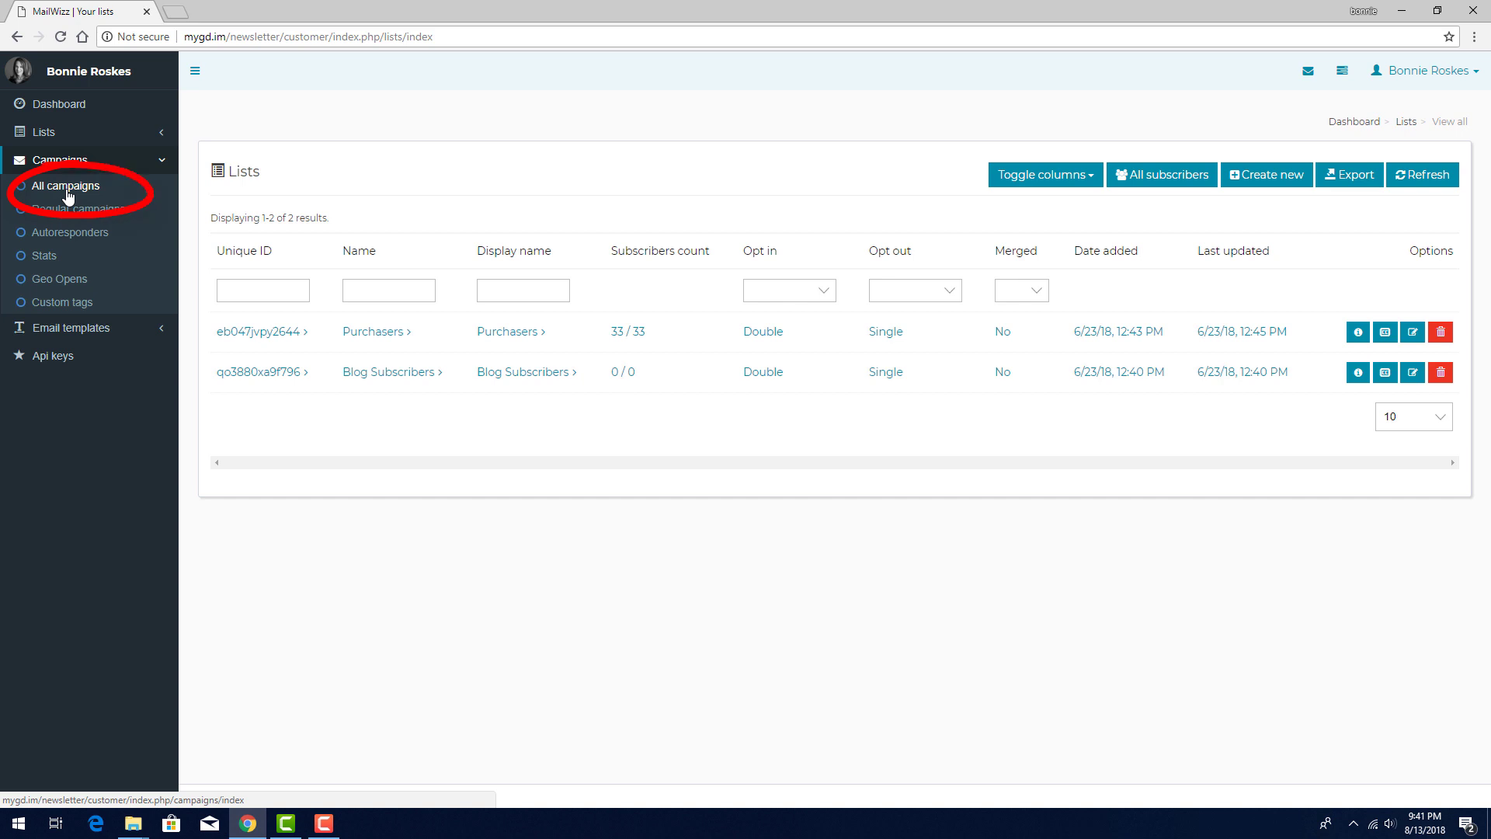
pyautogui.click(92, 200)
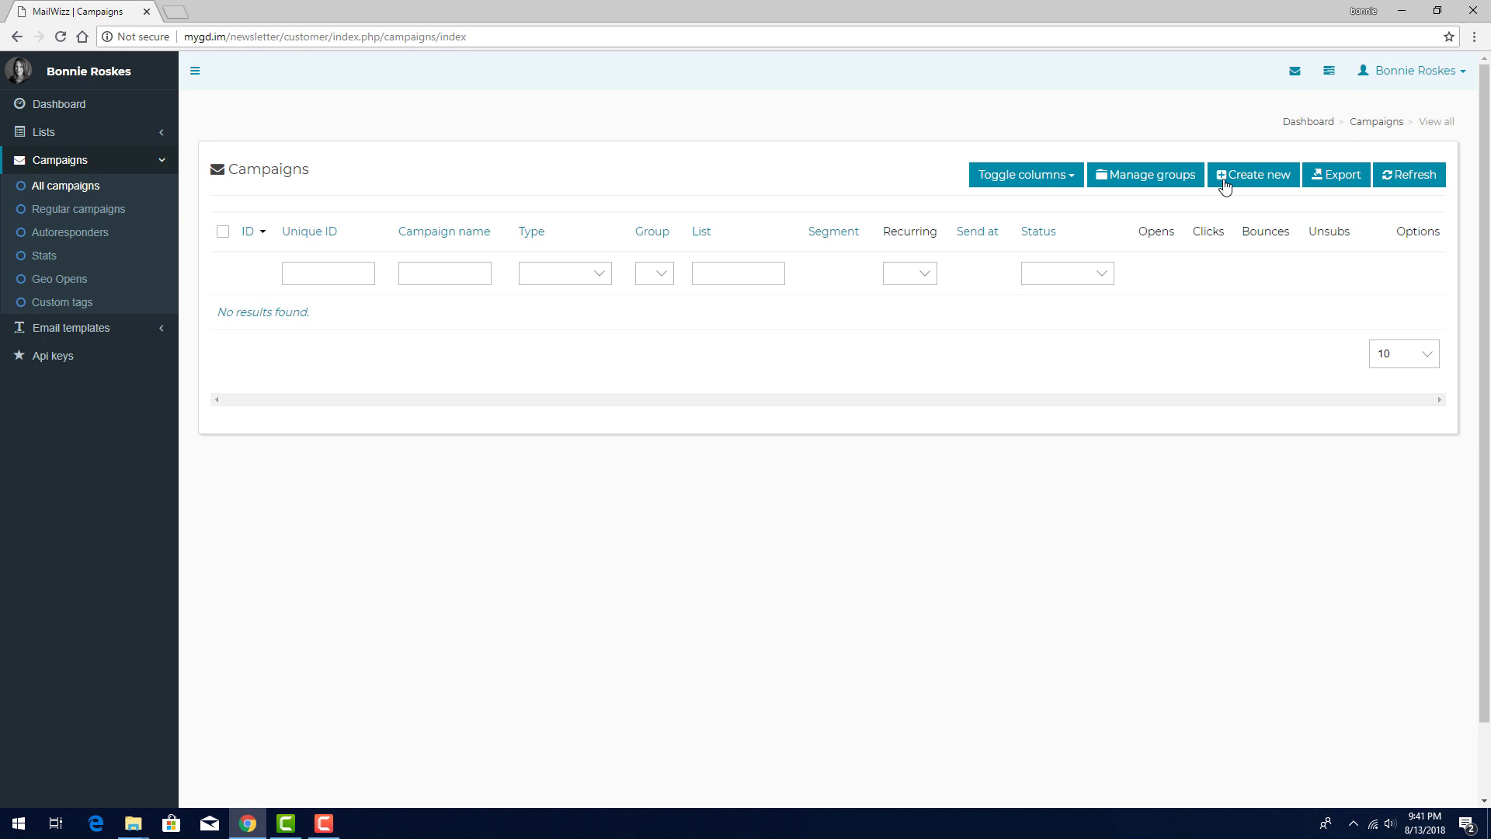
# Create a Regular campaign 'Summer Sale' targeting the Purchasers list and save its details.
pyautogui.click(1225, 185)
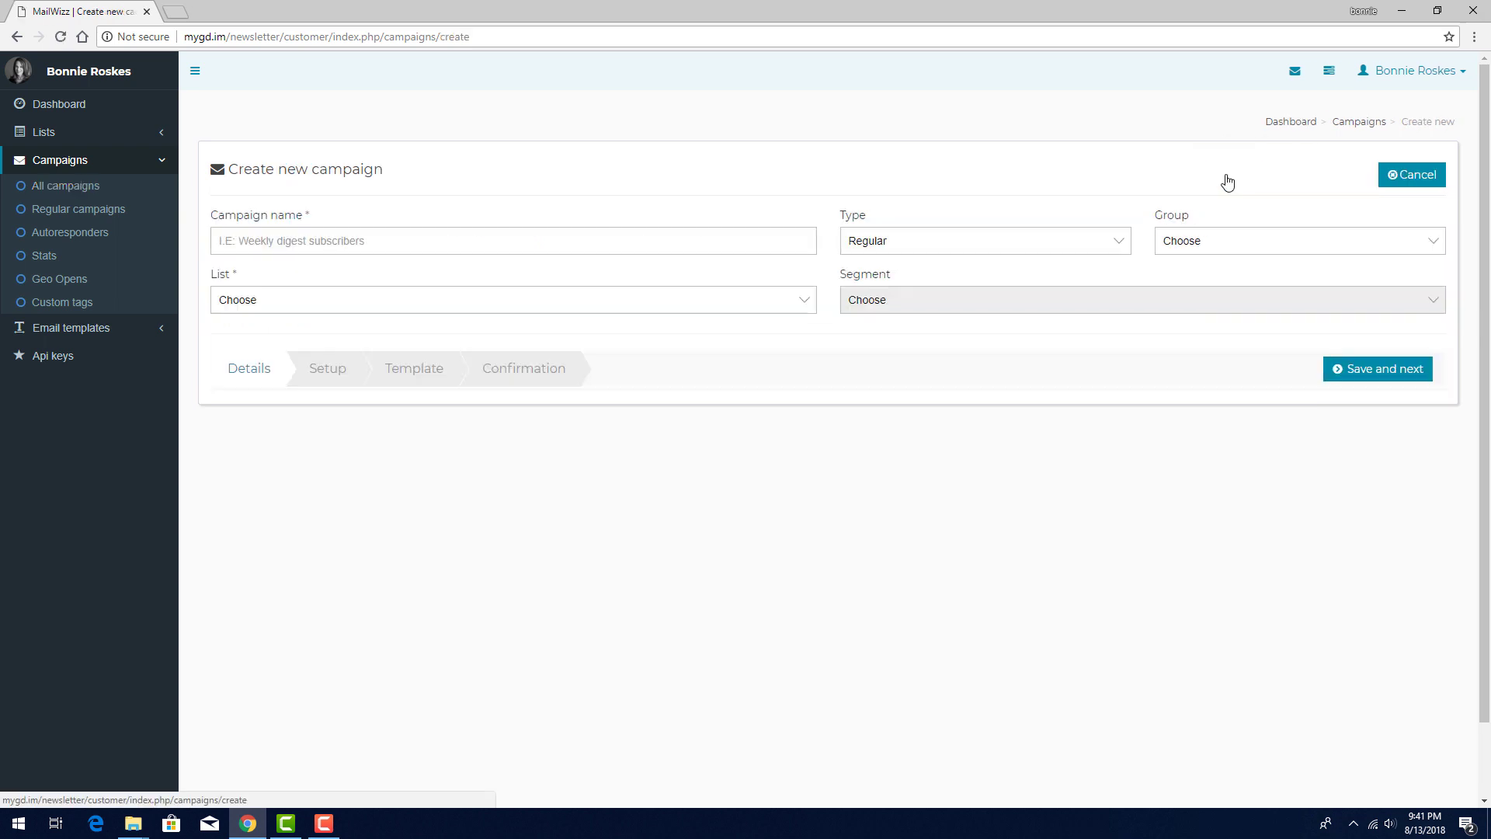
pyautogui.click(1029, 246)
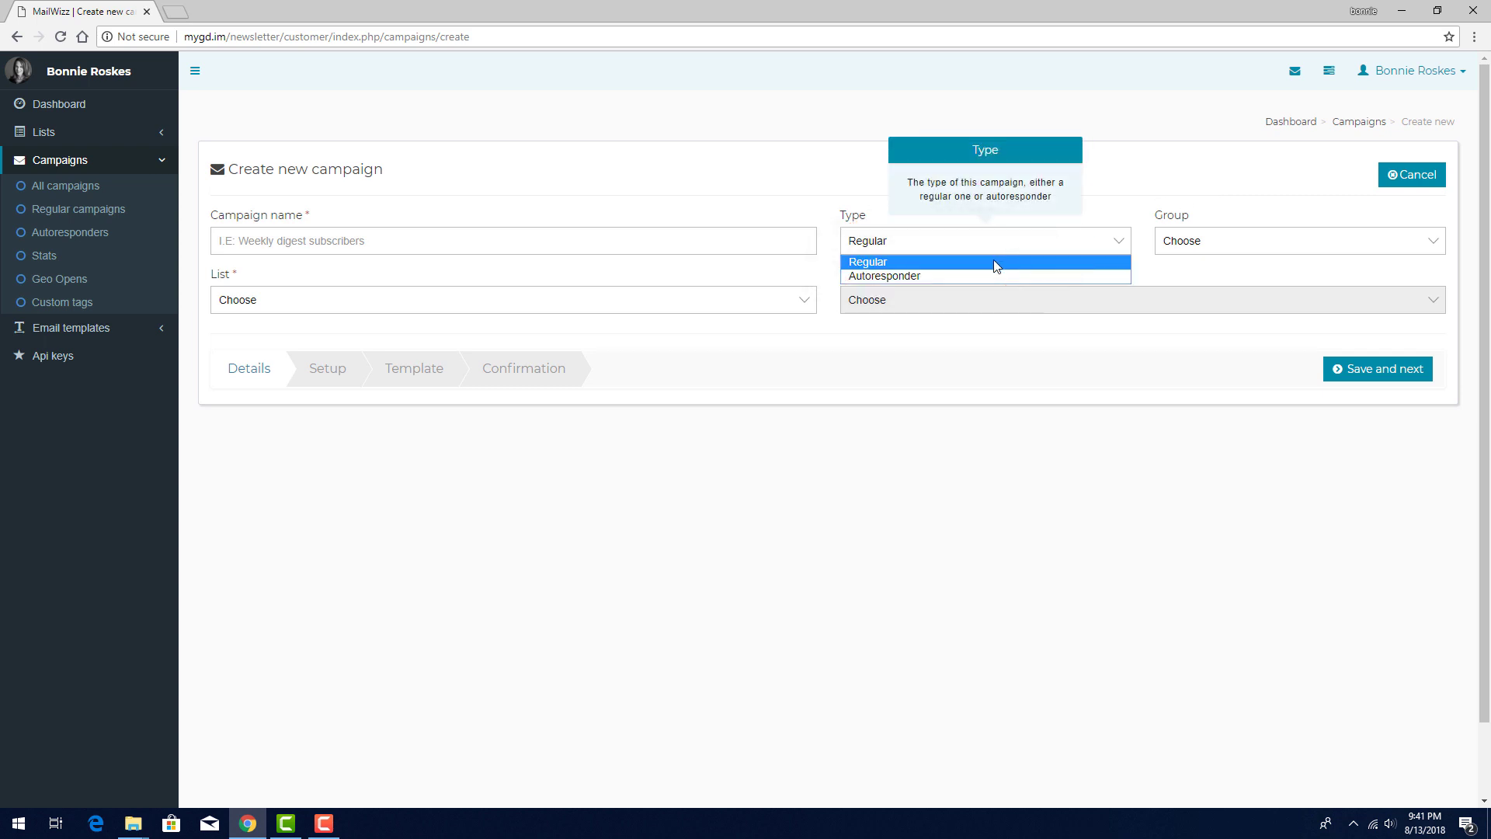
pyautogui.click(997, 267)
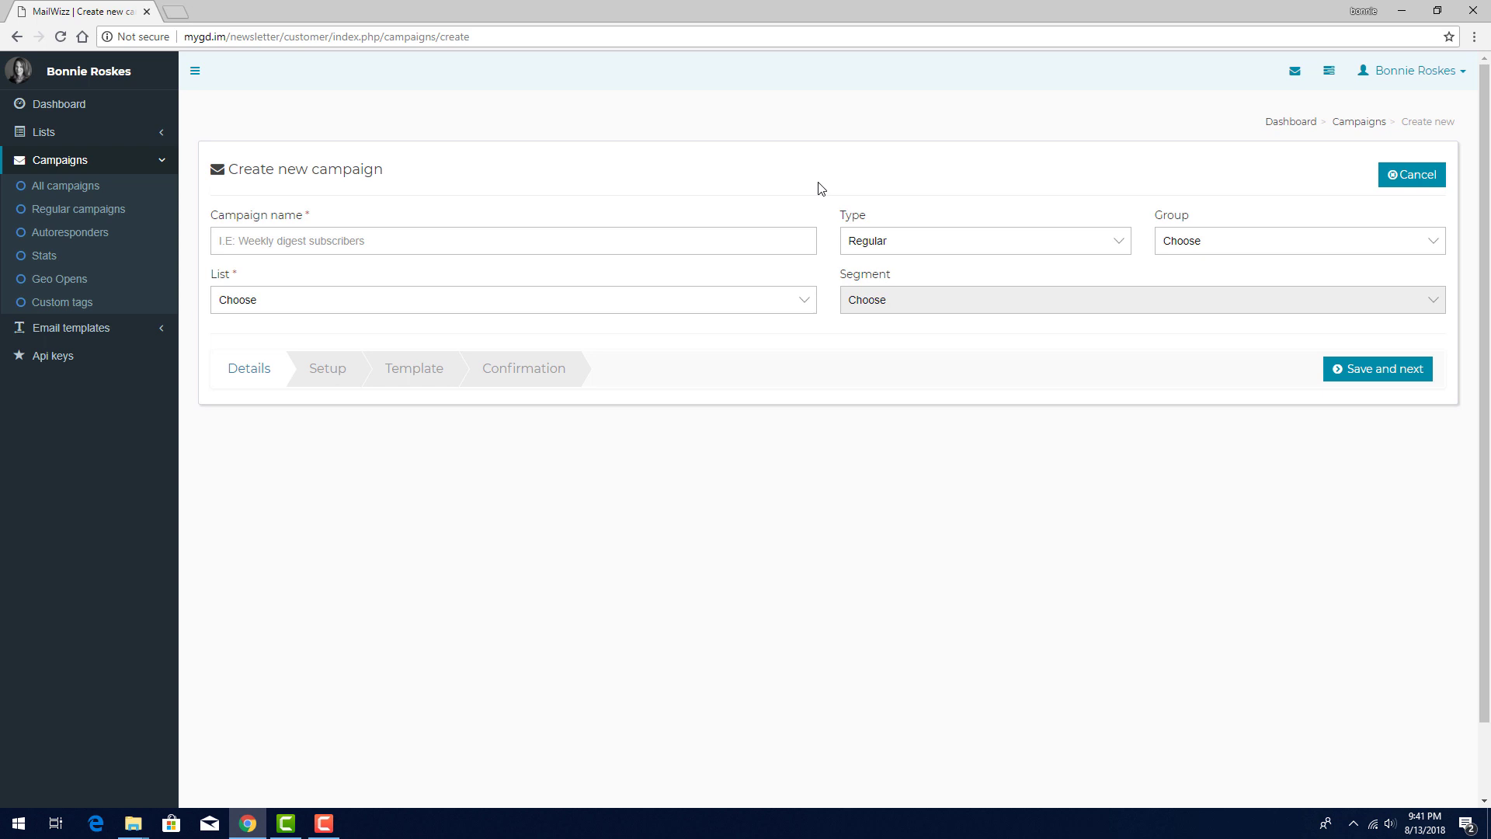
pyautogui.click(742, 237)
pyautogui.write('Summer Sale')
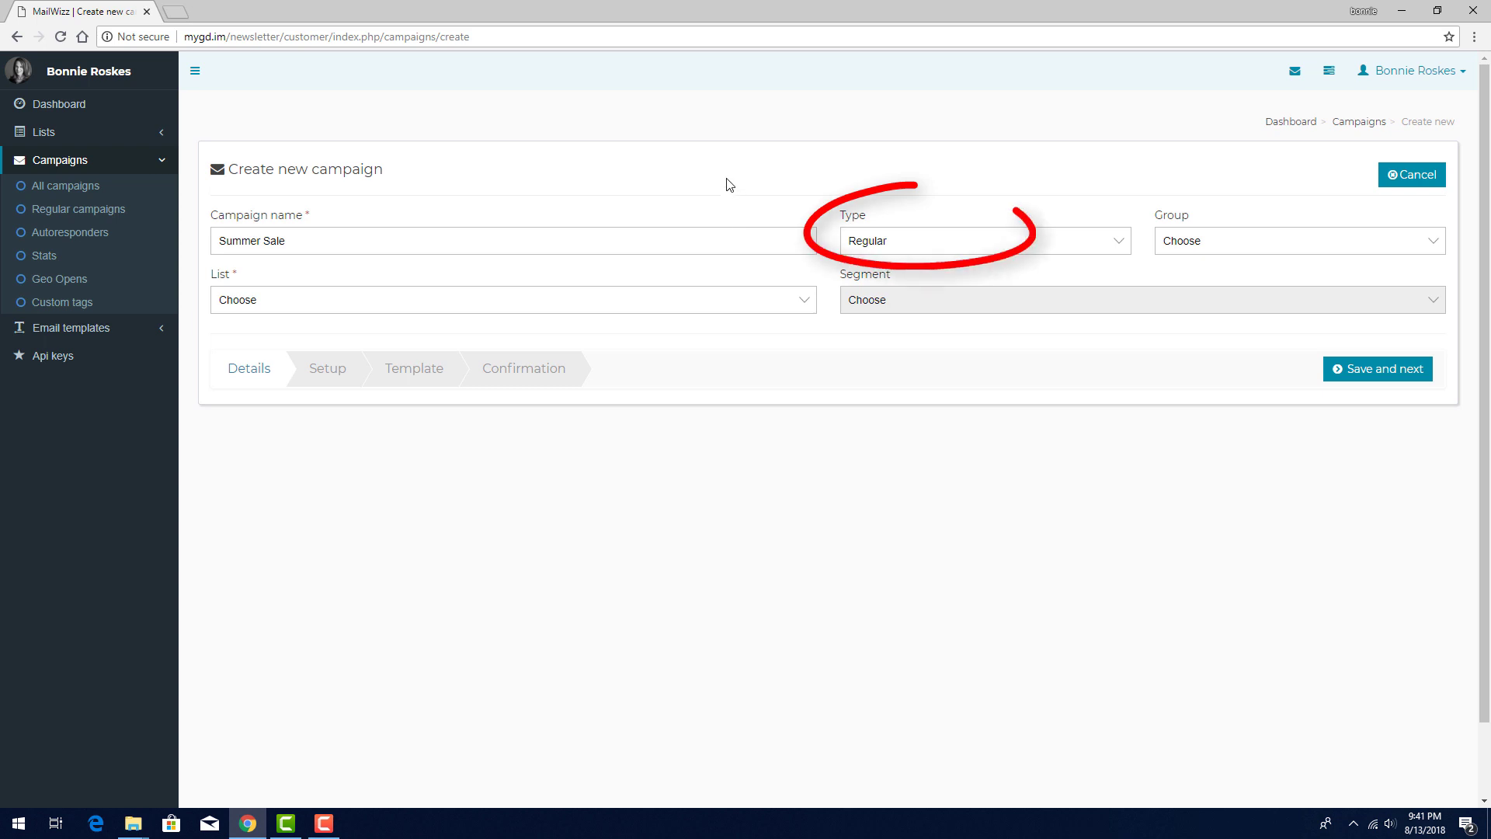
pyautogui.click(482, 302)
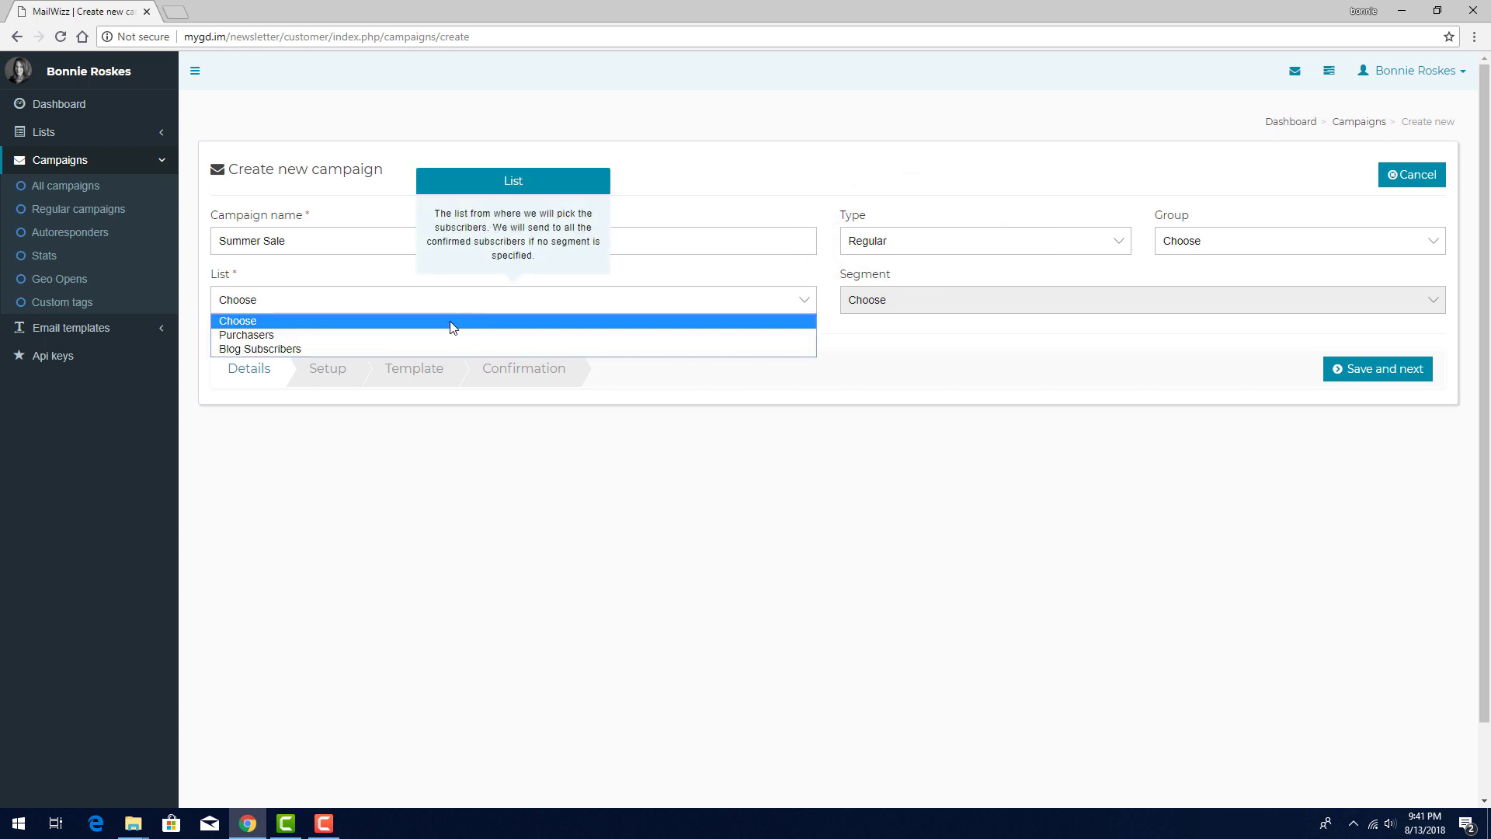
pyautogui.click(452, 342)
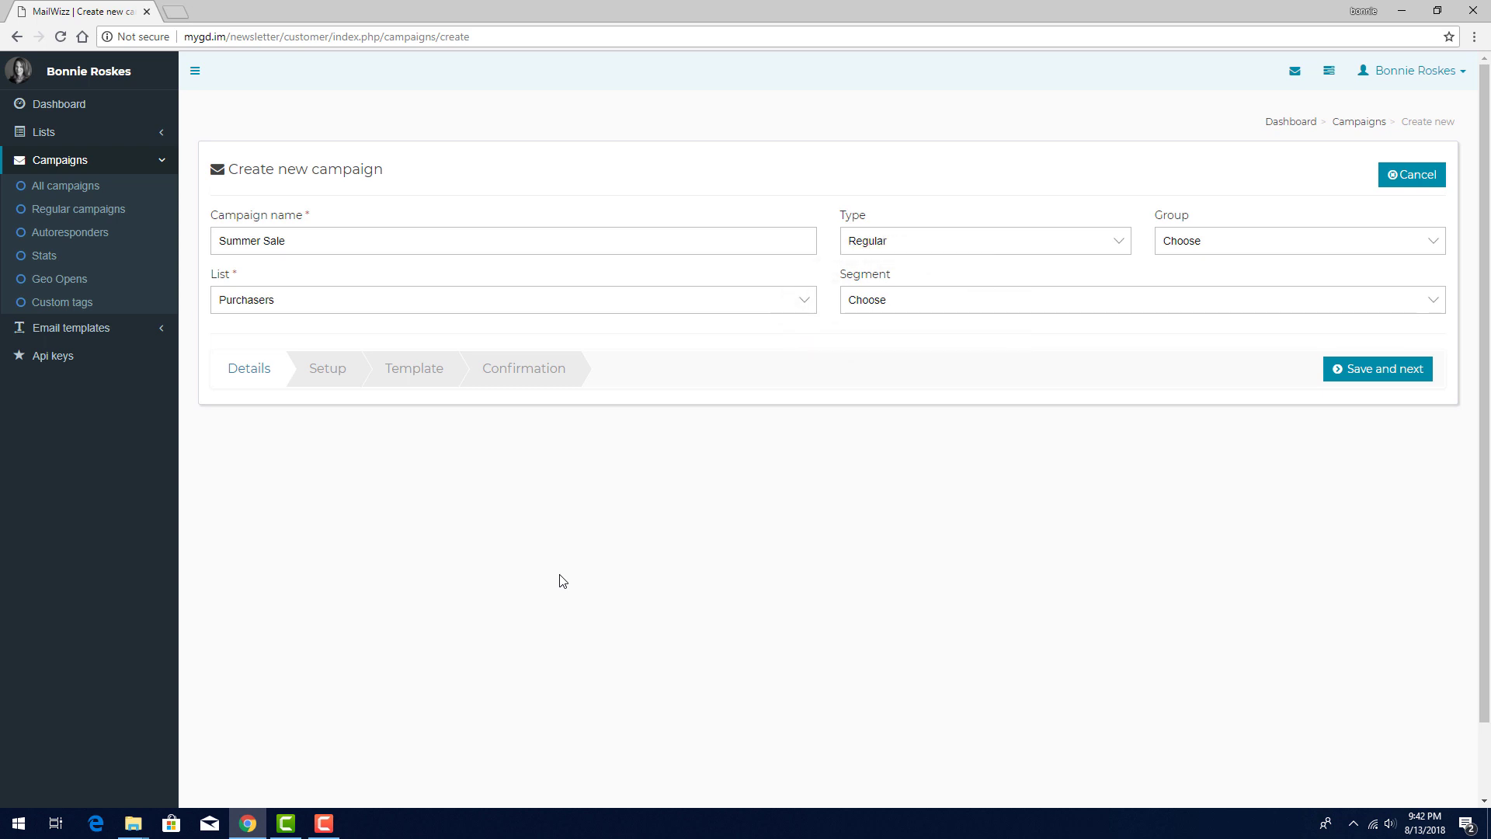
pyautogui.click(1342, 373)
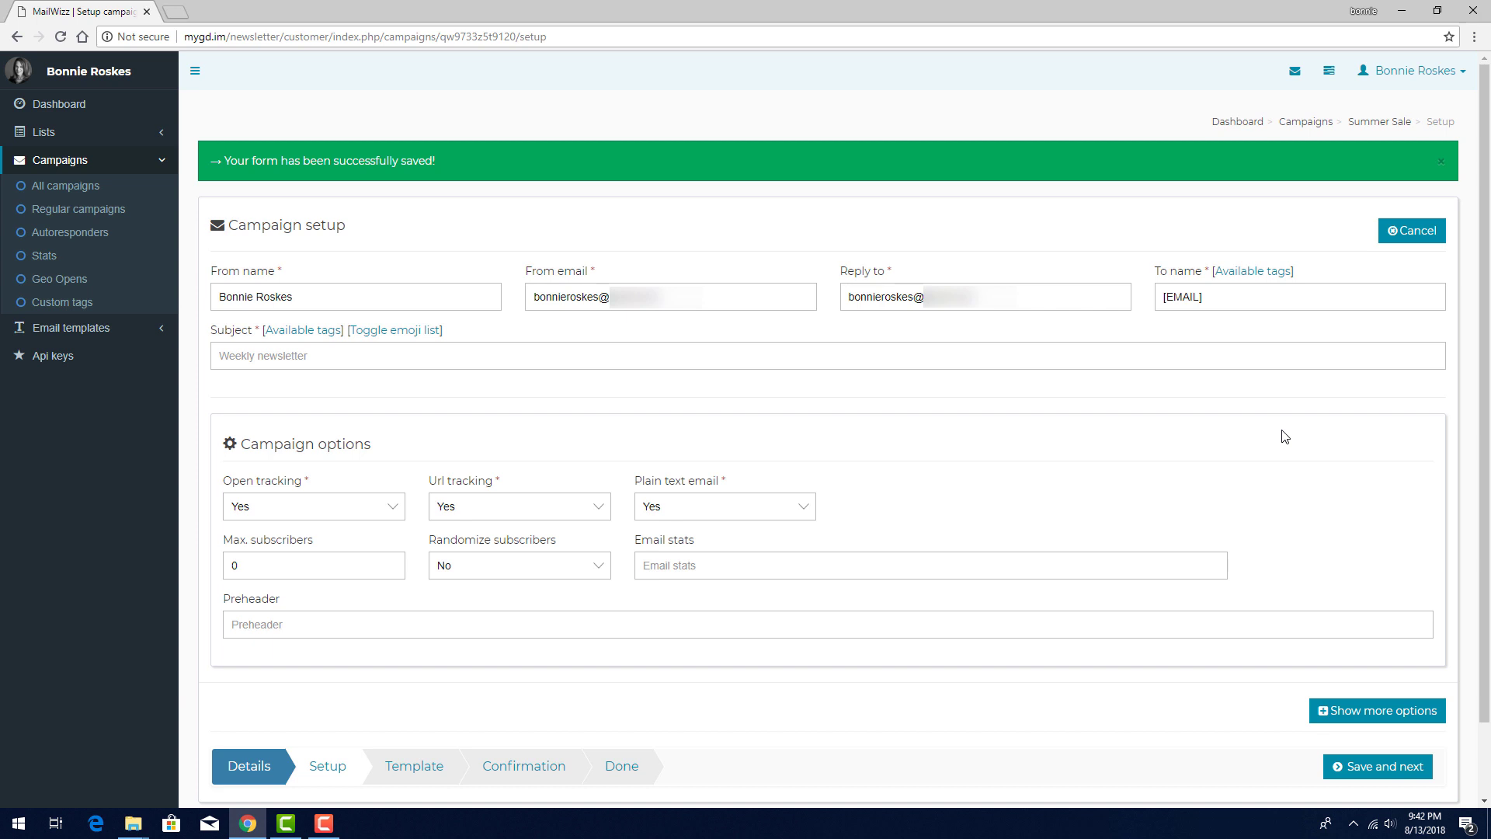
# Filter to Regular campaigns, verify Summer Sale is a draft, and open its setup.
pyautogui.click(43, 189)
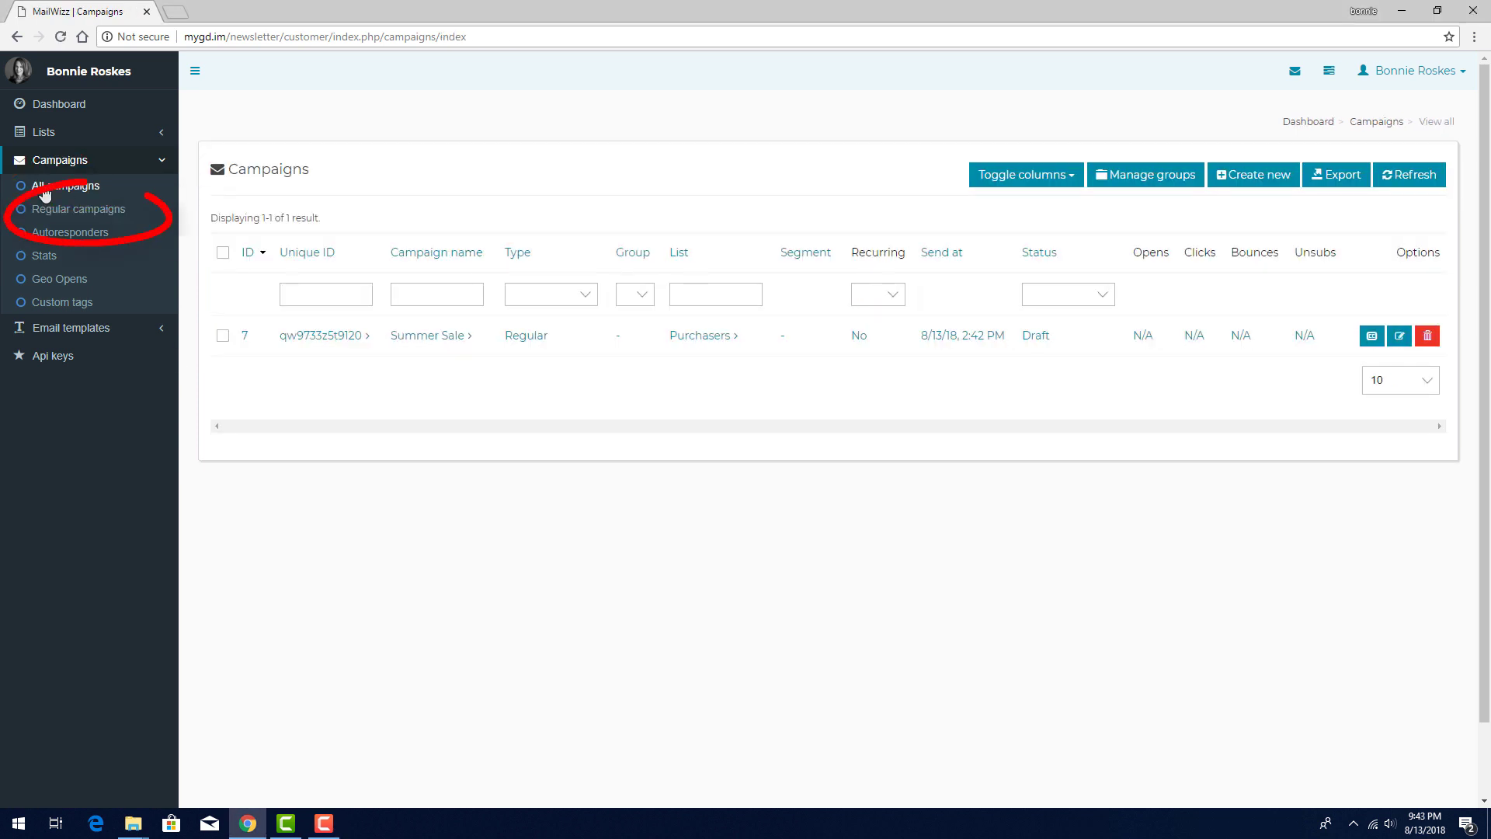
pyautogui.click(48, 210)
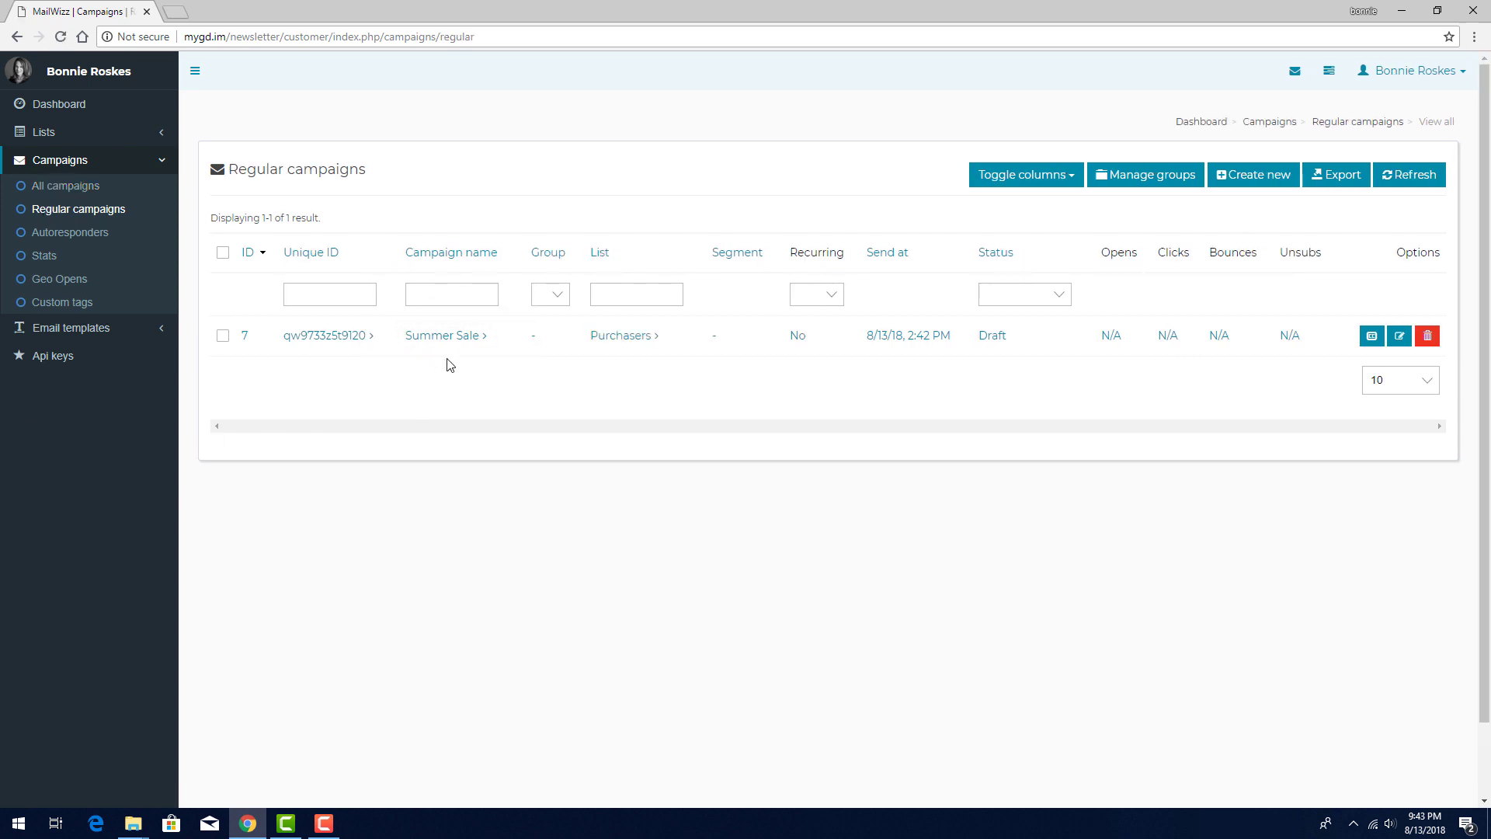
pyautogui.click(444, 336)
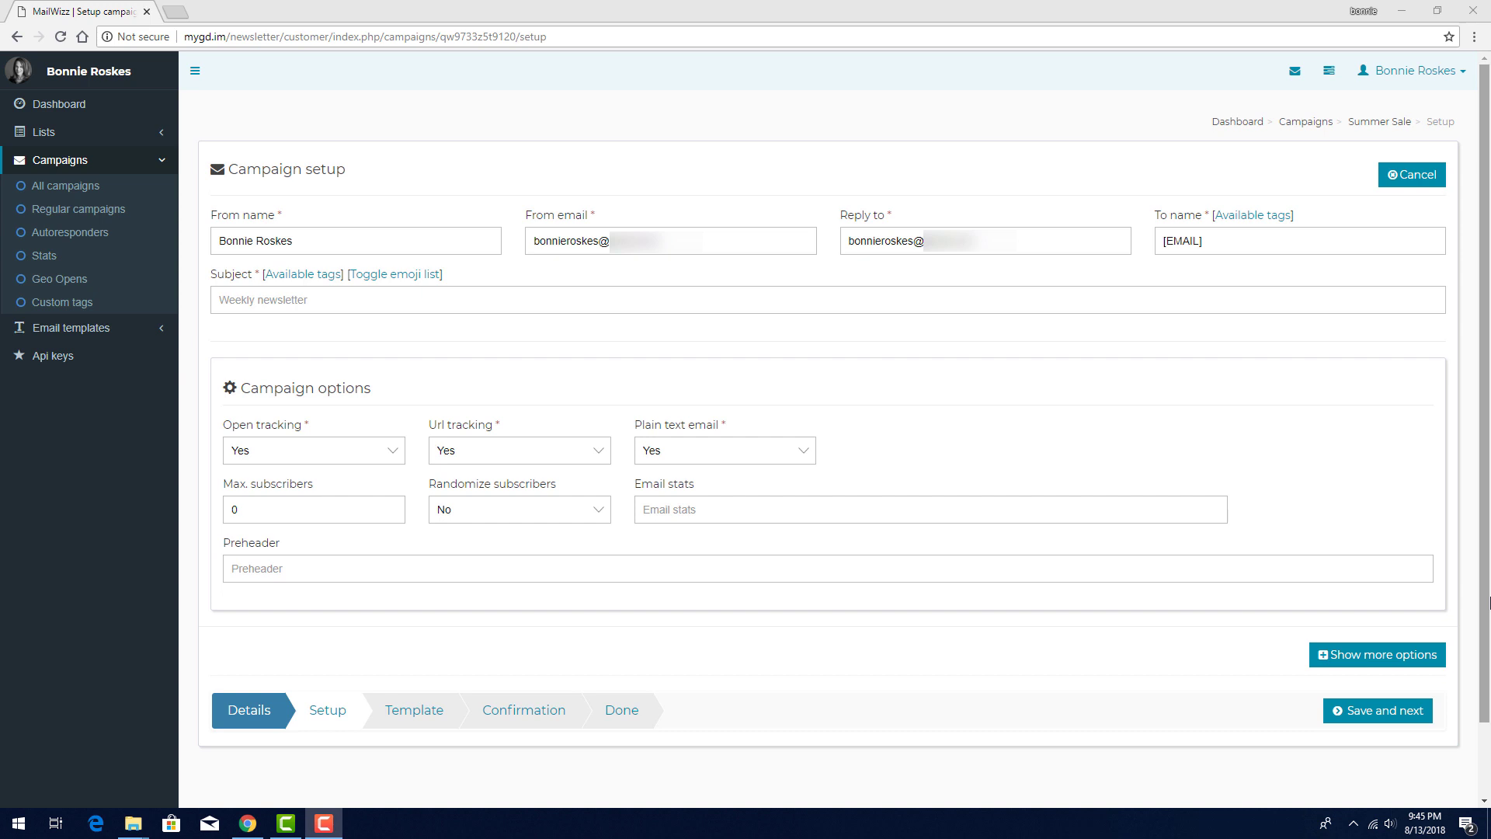
# Replace the [EMAIL] To name with 'Valued Customer'.
pyautogui.moveTo(1299, 241); pyautogui.dragTo(1145, 240)
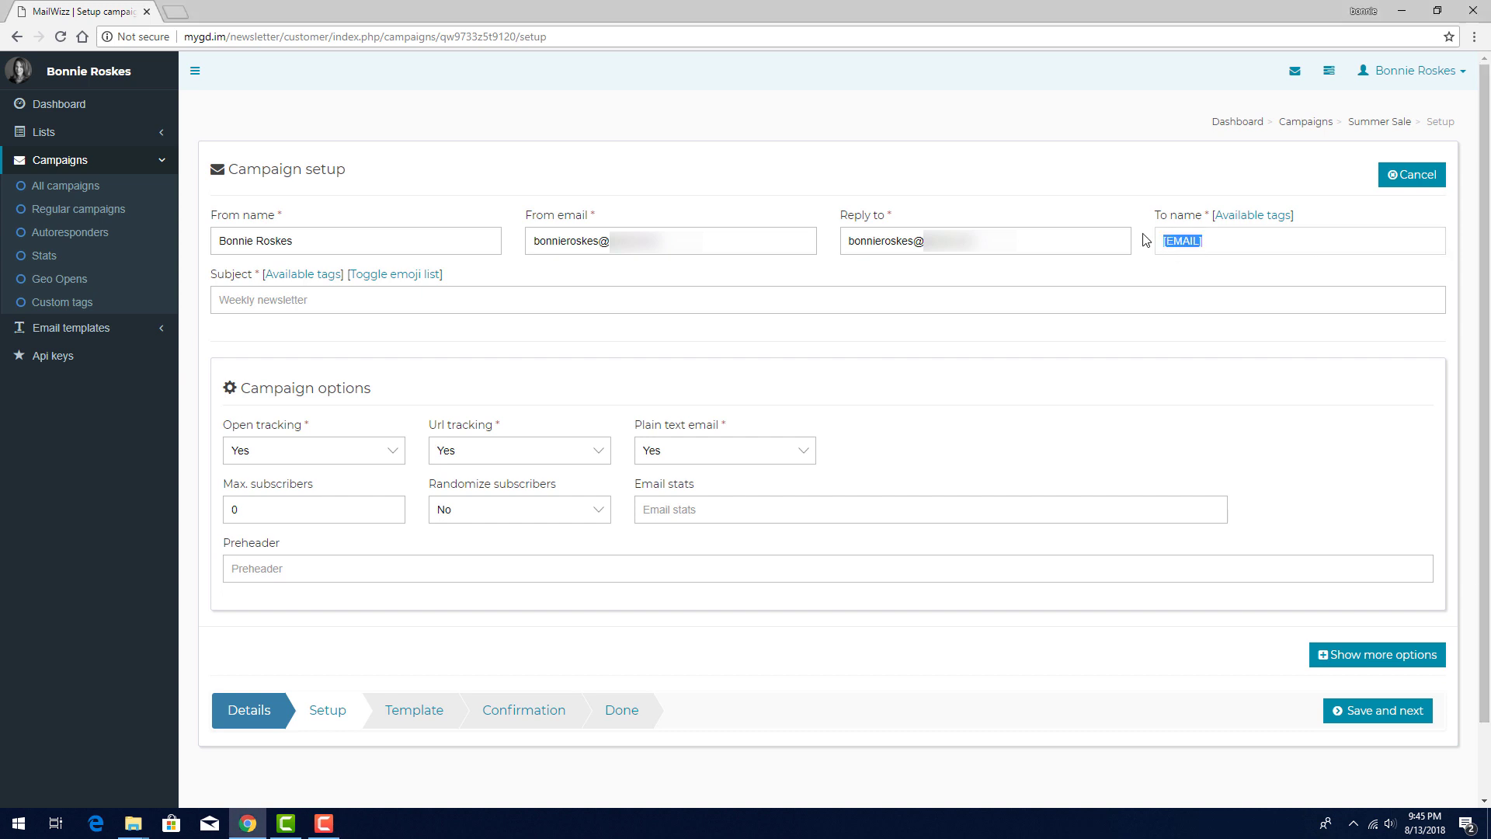
pyautogui.write('Valued Customer')
# Copy the [FNAME] tag from Available tags and paste it over 'Valued Customer'.
pyautogui.click(1248, 225)
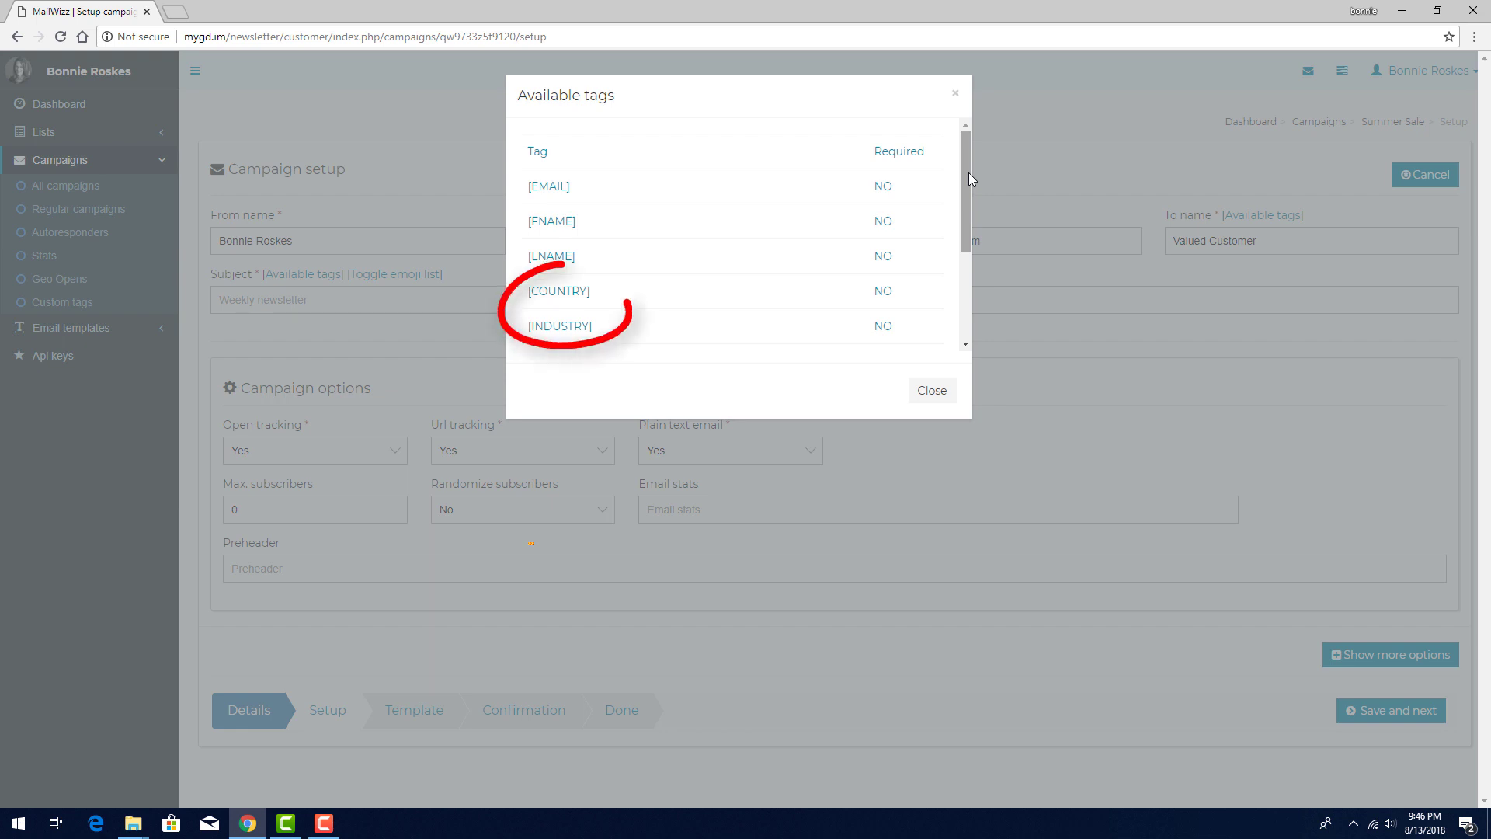
pyautogui.moveTo(968, 172); pyautogui.dragTo(979, 290)
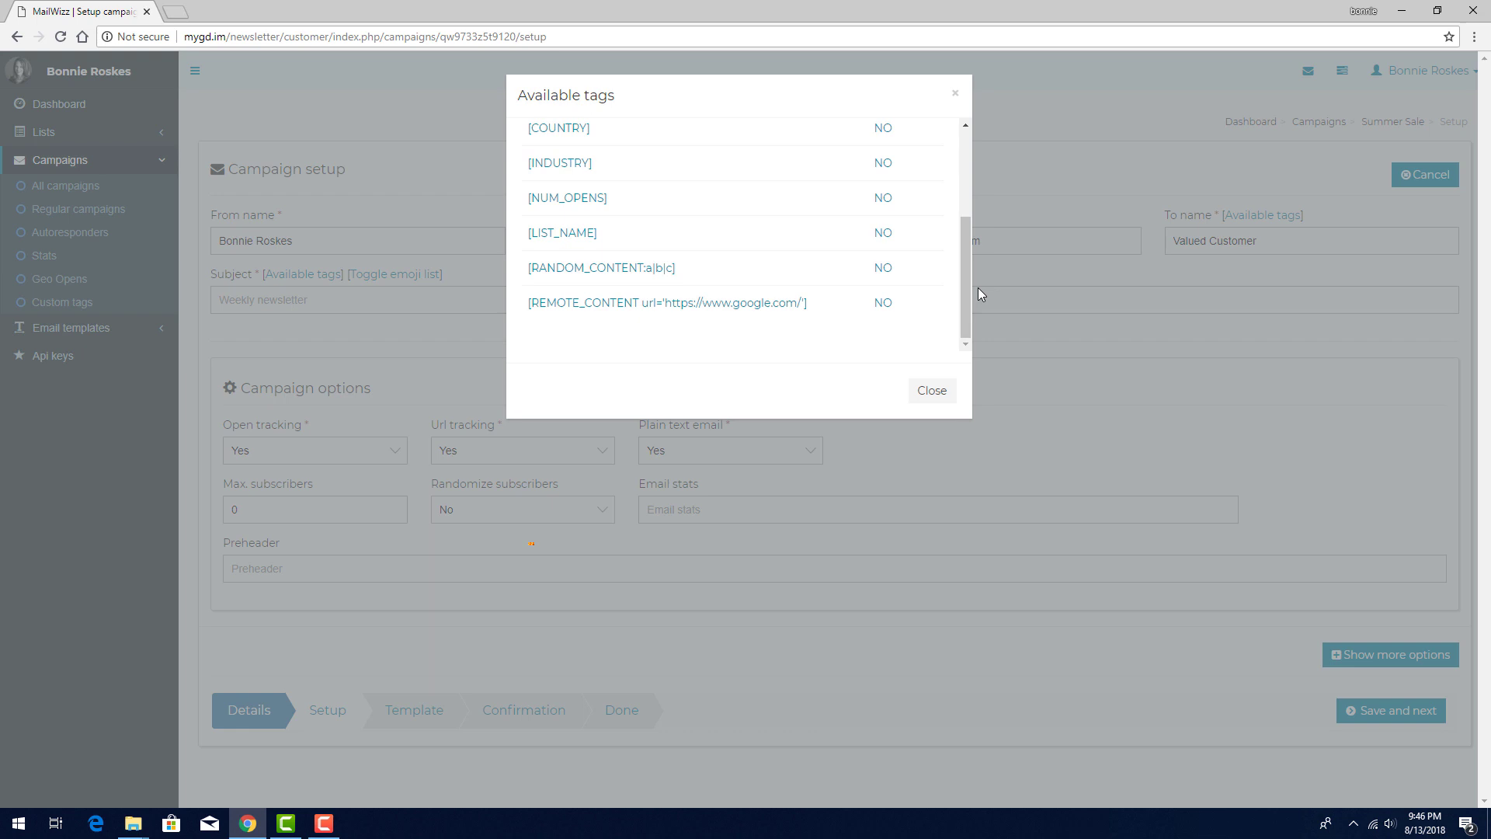
pyautogui.moveTo(966, 285); pyautogui.dragTo(963, 189)
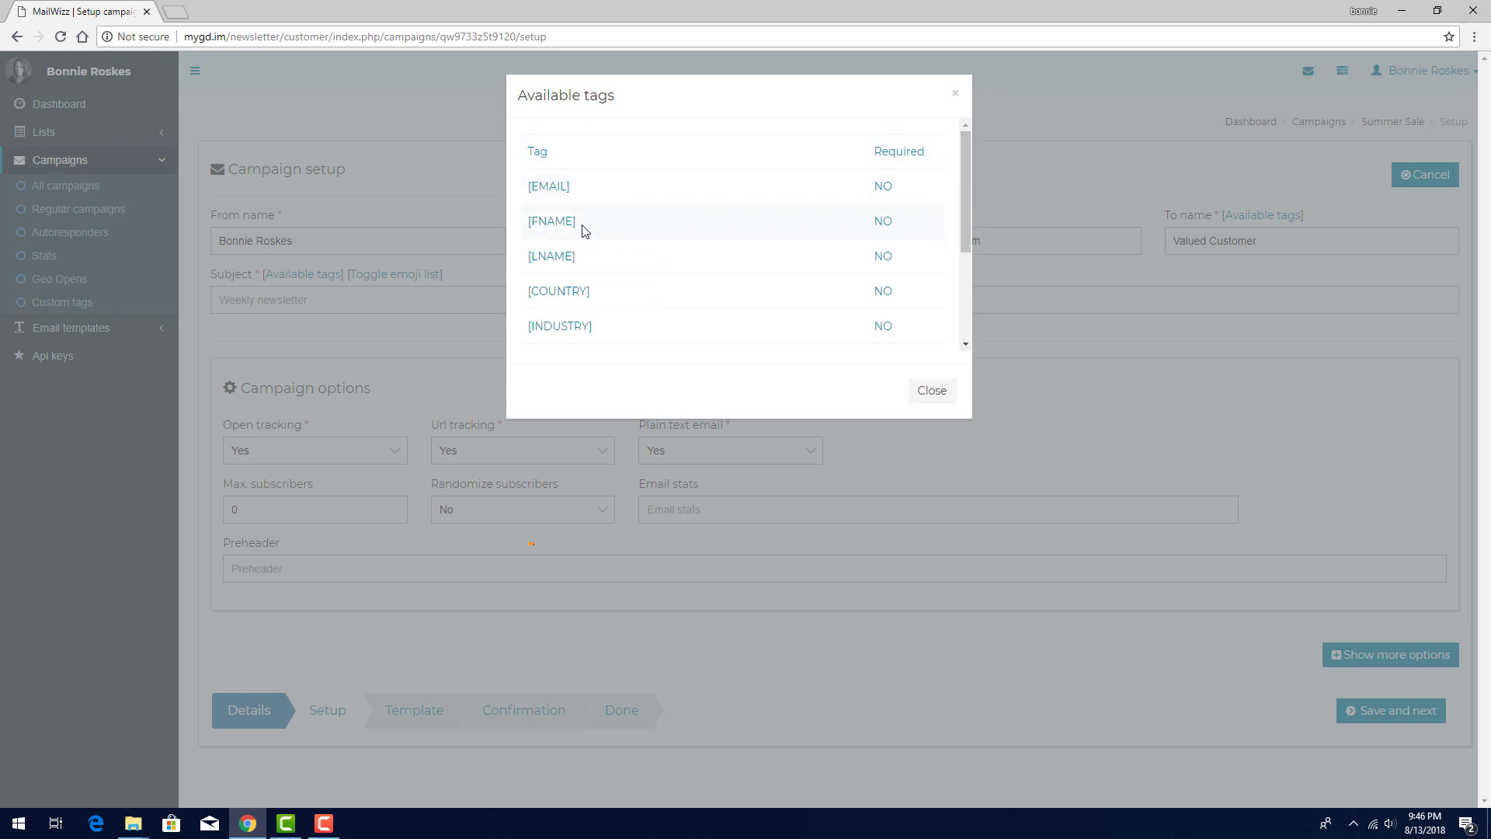
pyautogui.moveTo(585, 226); pyautogui.dragTo(530, 225)
pyautogui.hotkey('ctrl', 'c')
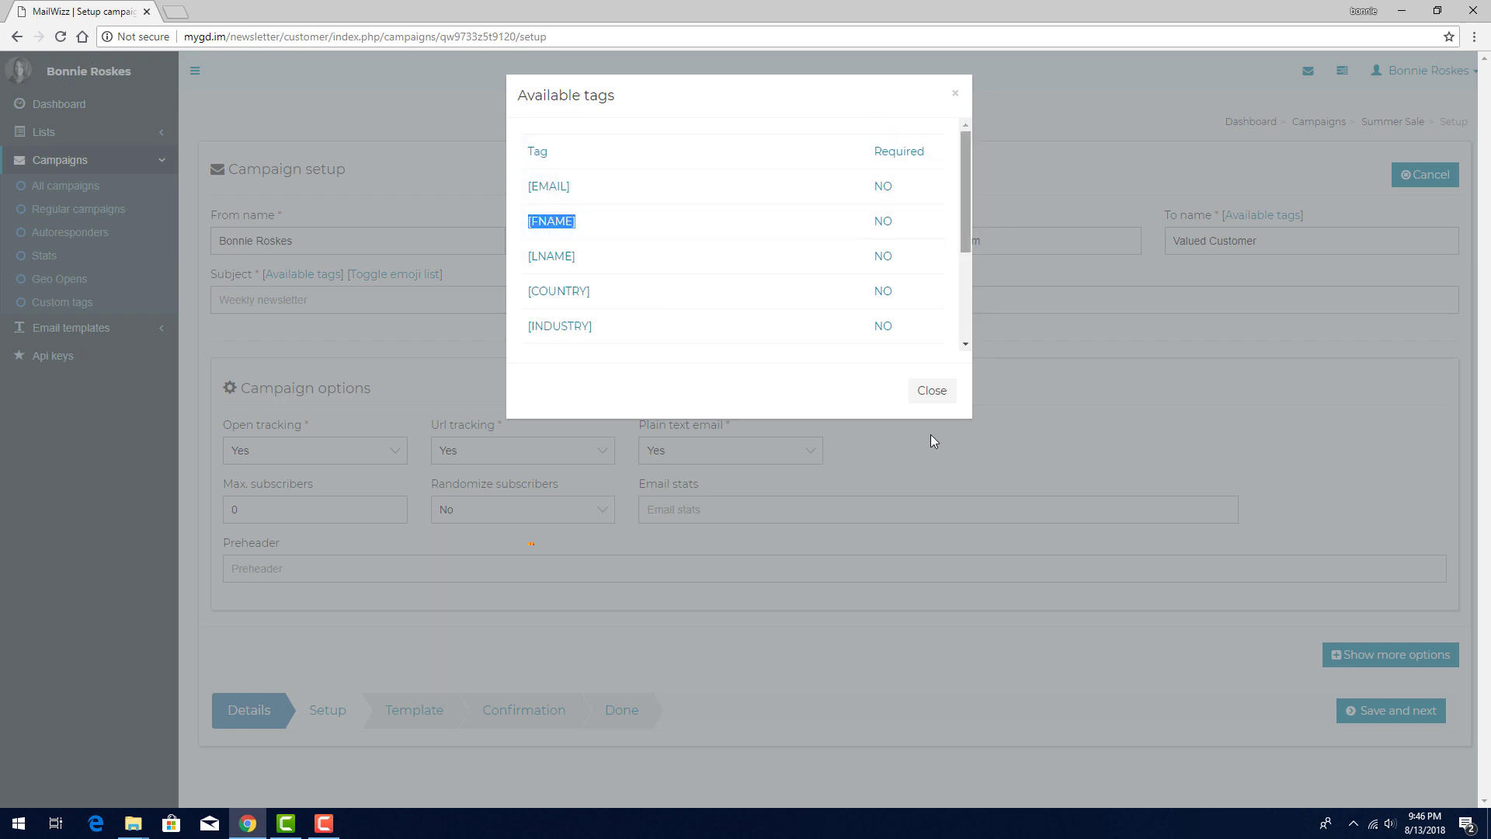
pyautogui.click(932, 390)
pyautogui.moveTo(1251, 241); pyautogui.dragTo(1147, 245)
pyautogui.hotkey('ctrl', 'v')
# Copy the [LNAME] tag and append it after [FNAME] in the To name.
pyautogui.click(1254, 216)
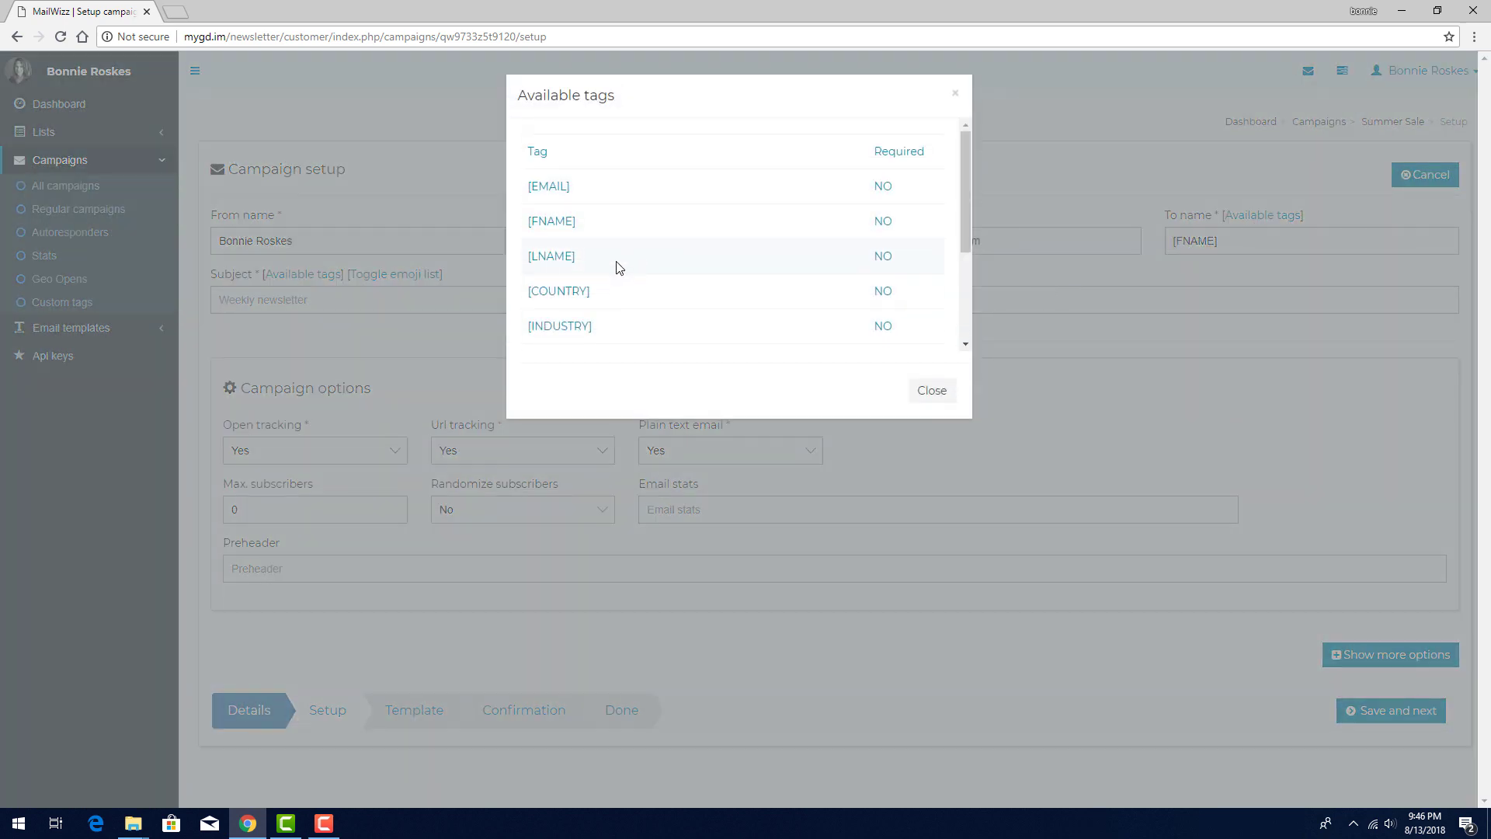
pyautogui.moveTo(578, 256); pyautogui.dragTo(530, 258)
pyautogui.hotkey('ctrl', 'c')
pyautogui.click(932, 389)
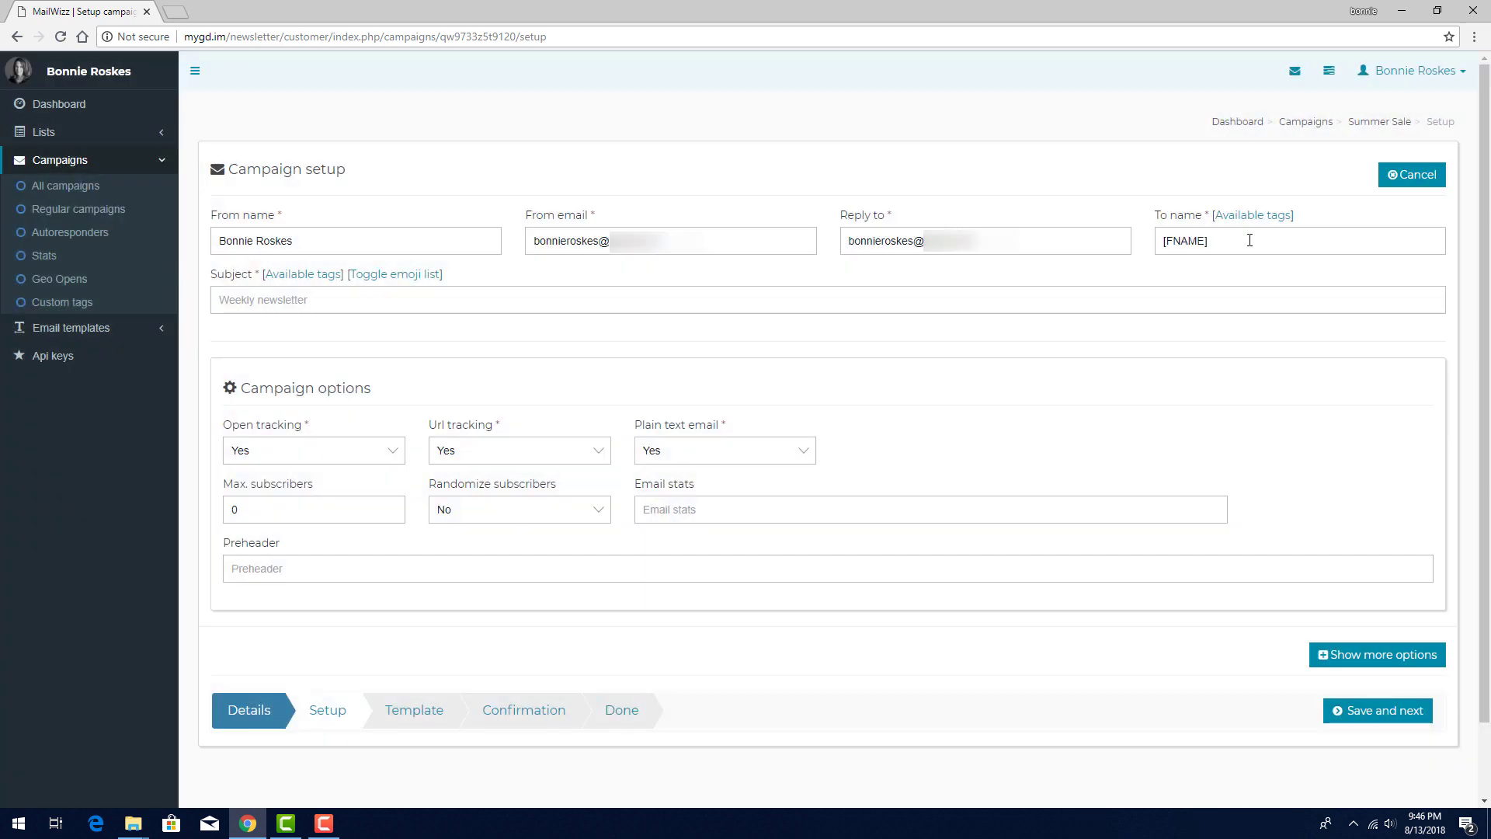
pyautogui.click(1252, 243)
pyautogui.hotkey('ctrl', 'v')
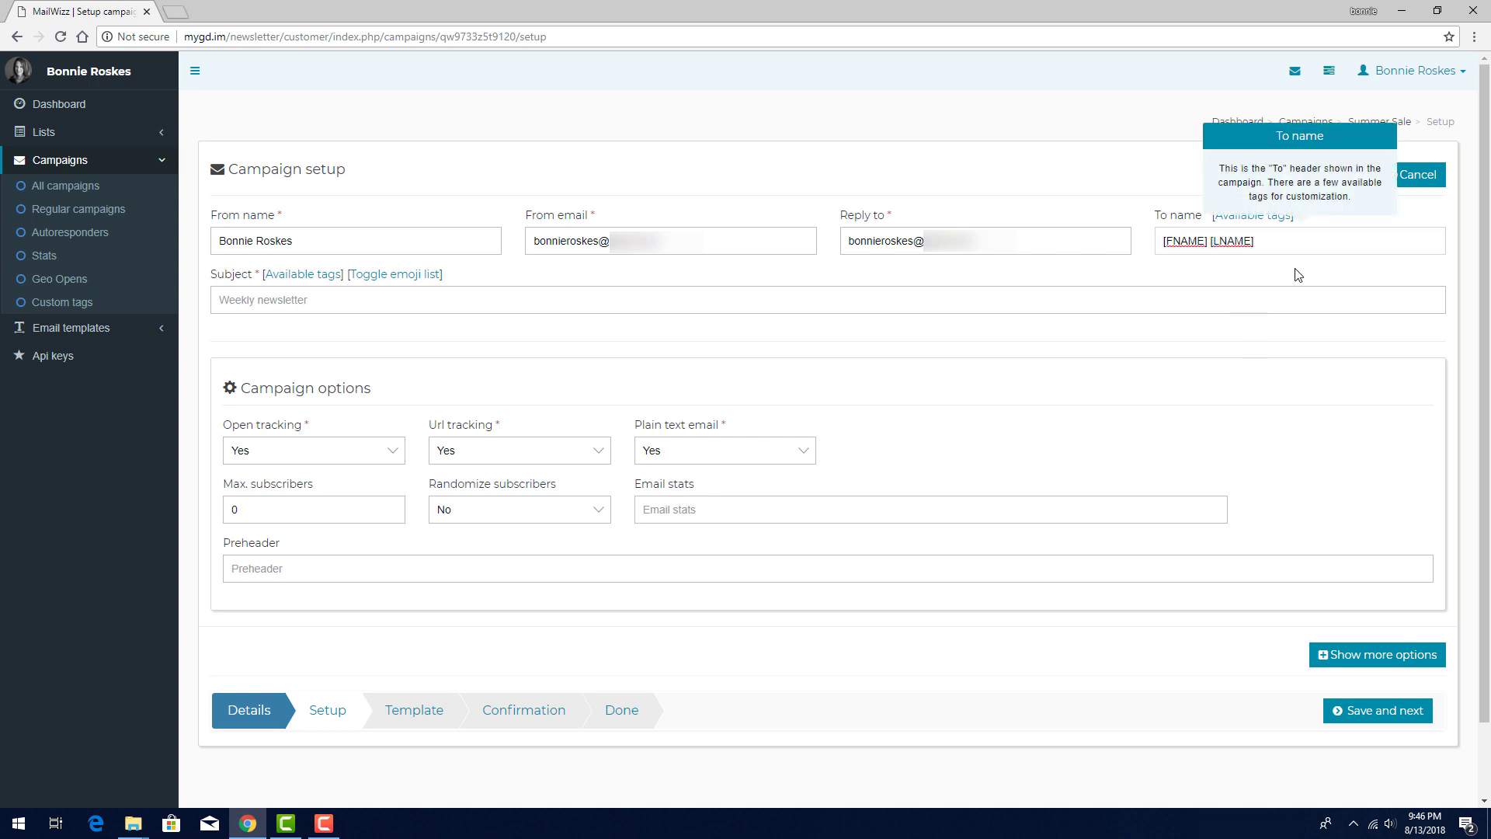
pyautogui.click(1398, 282)
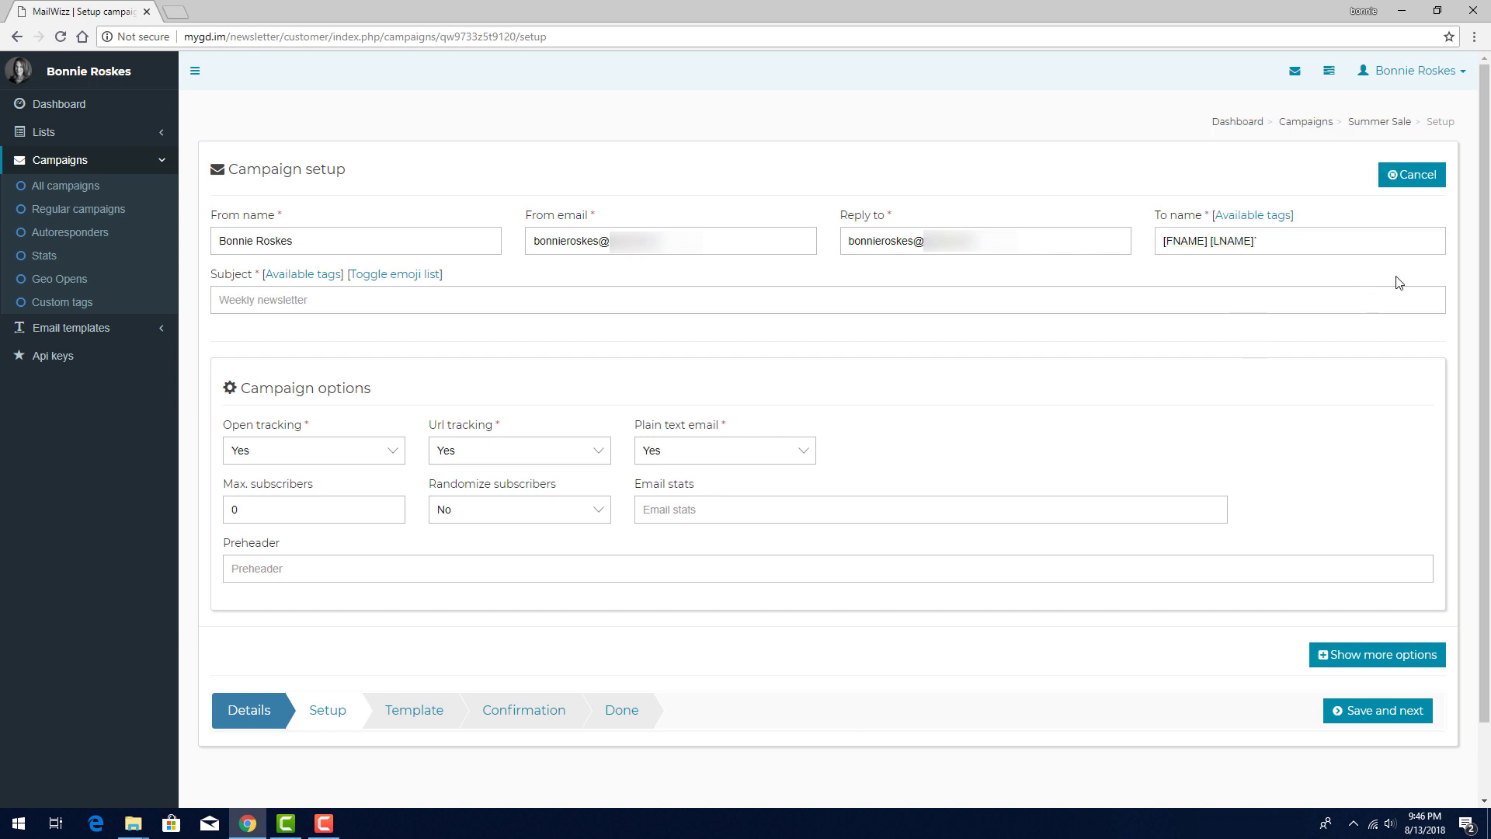
# Try subjects 'All books 50% off!' and 'Special offer just for [LIST_NAME] subscribers', then clear it.
pyautogui.click(445, 300)
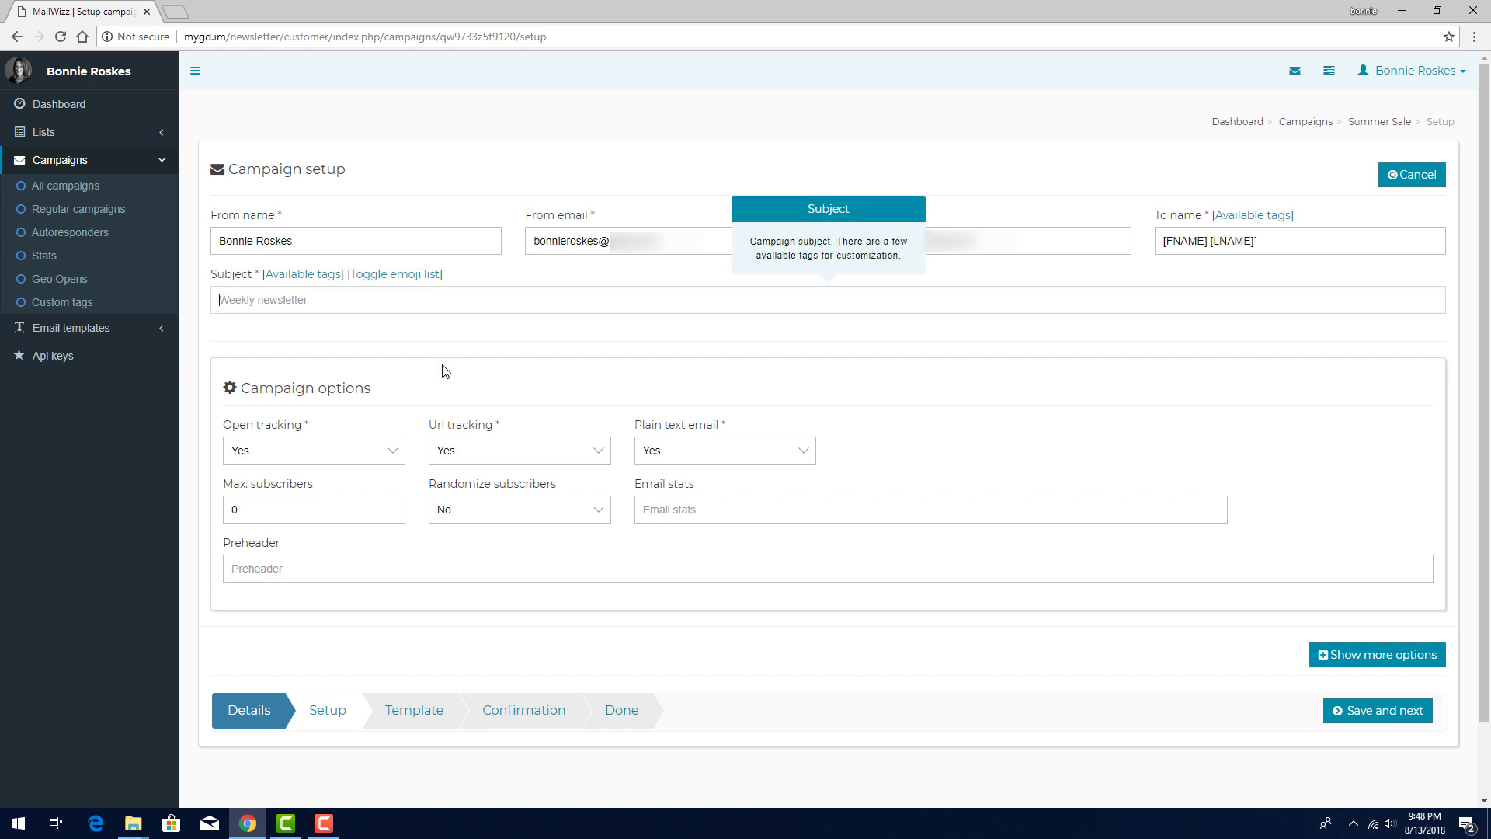
pyautogui.write('All books 50% off!')
pyautogui.moveTo(315, 299); pyautogui.dragTo(215, 302)
pyautogui.press('BackSpace')
pyautogui.write('Special offer just for [LIST_NAME] subscribers!')
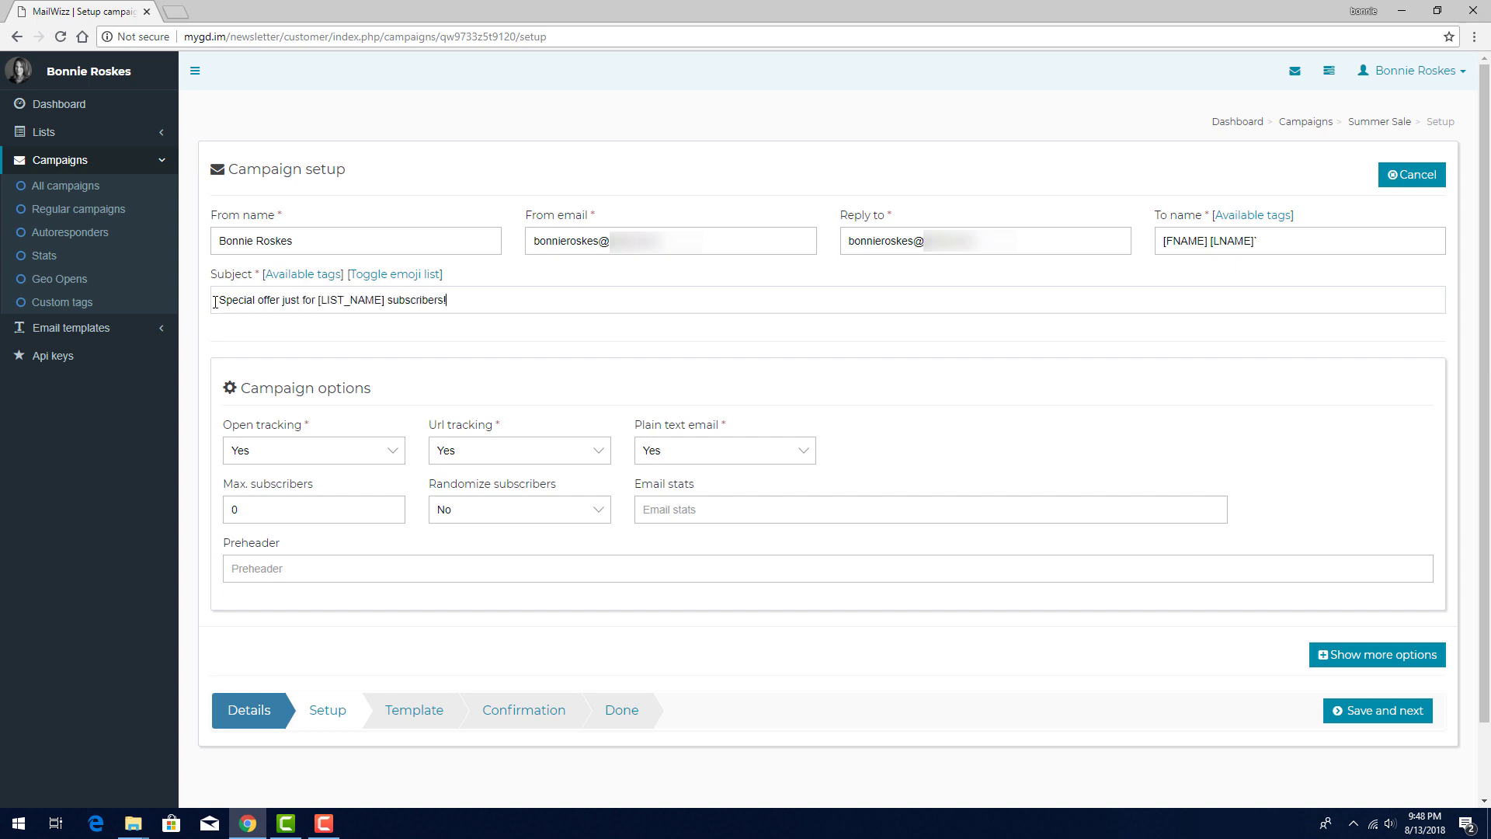
pyautogui.hotkey('ctrl', 'a')
pyautogui.press('BackSpace')
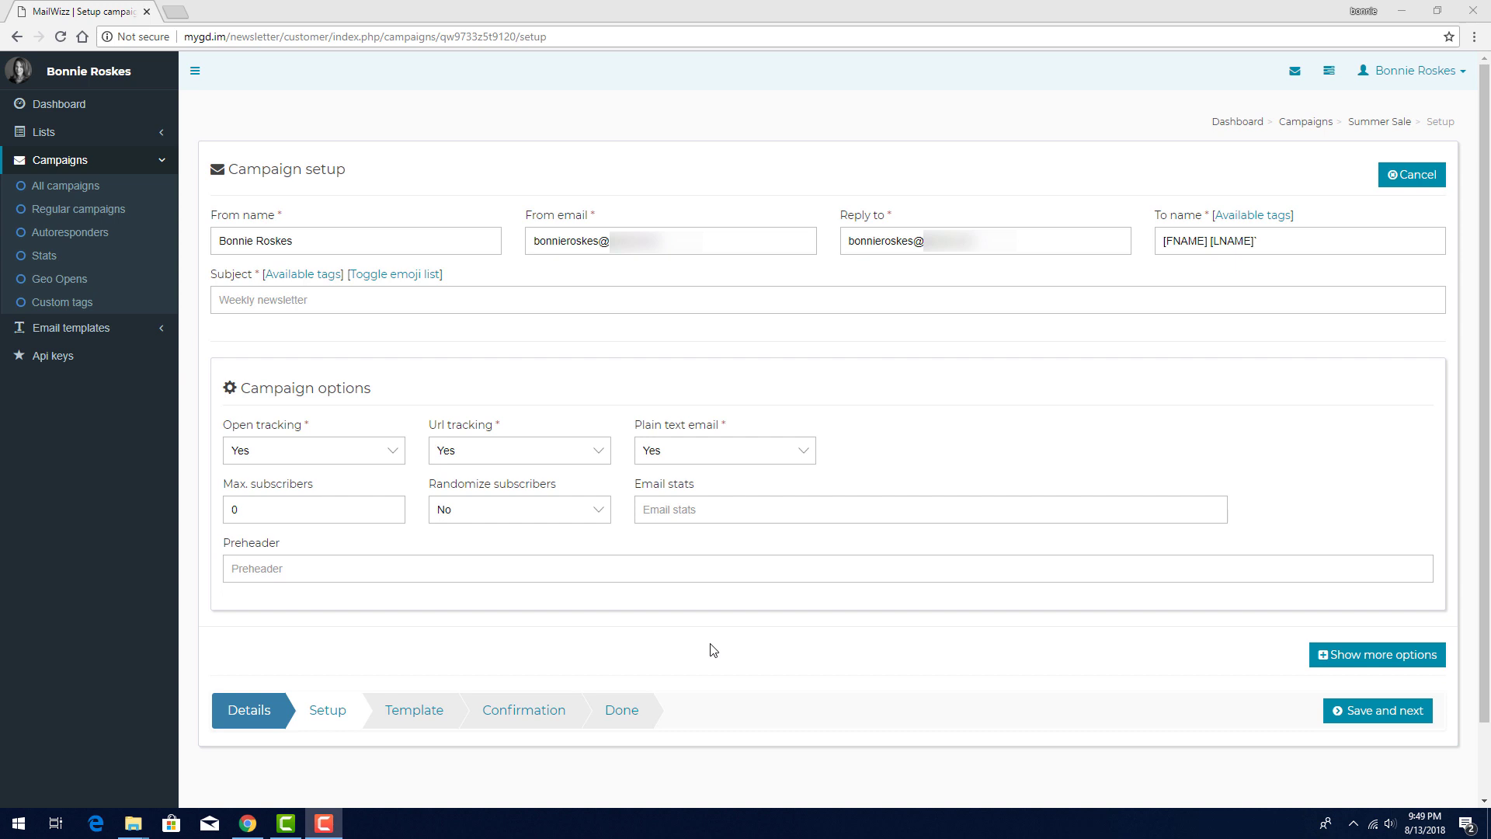
# Insert the [RANDOM_CONTENT:a|b|c] tag from the available tags into the empty subject.
pyautogui.click(309, 281)
pyautogui.scroll(-5, 636, 296)
pyautogui.click(932, 390)
pyautogui.click(443, 300)
pyautogui.write('[RANDOM_CONTENT:a|b|c]')
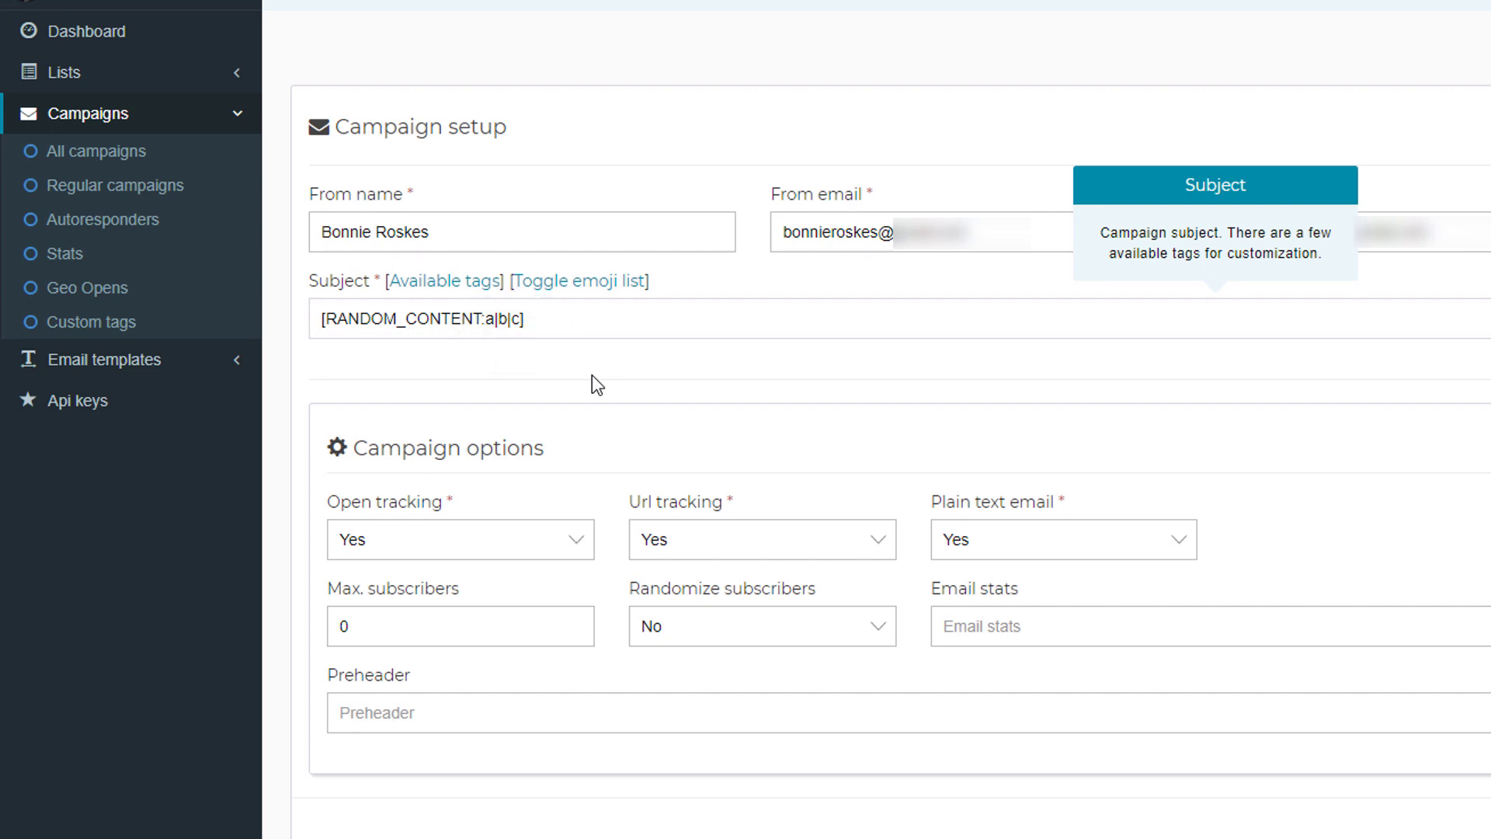
# Replace a, b, c with 'We're having a sale!', 'Check out what's on sale!', 'Don't miss these offers!'.
pyautogui.press('Left')
pyautogui.press('Left')
pyautogui.press('Left')
pyautogui.press('Left')
pyautogui.press('Left')
pyautogui.press('Left')
pyautogui.hotkey('shift', 'Right')
pyautogui.write("We're having a sale!")
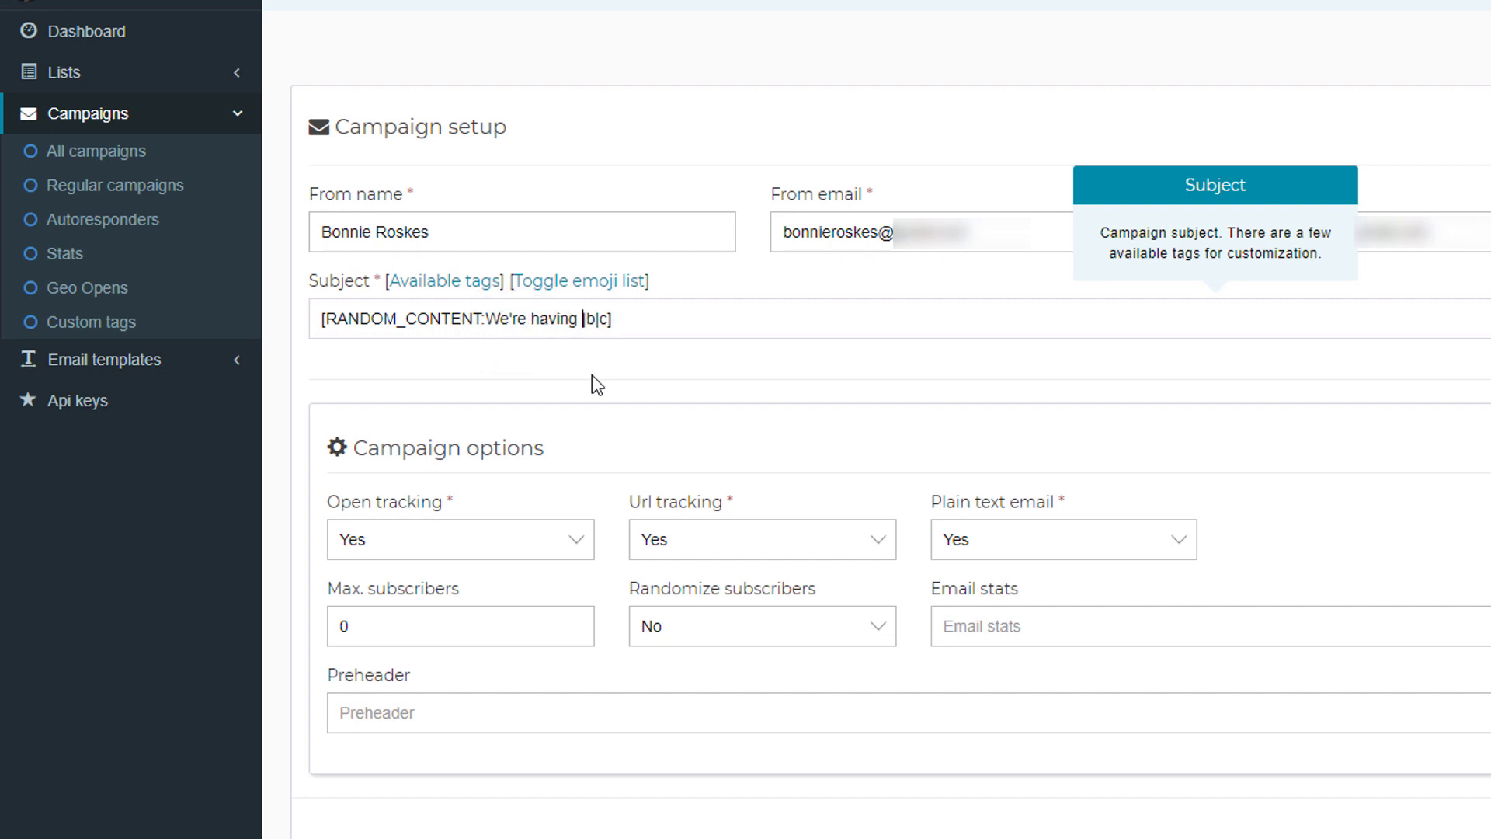
pyautogui.press('Right')
pyautogui.hotkey('shift', 'Right')
pyautogui.write("Check out what's on sale!")
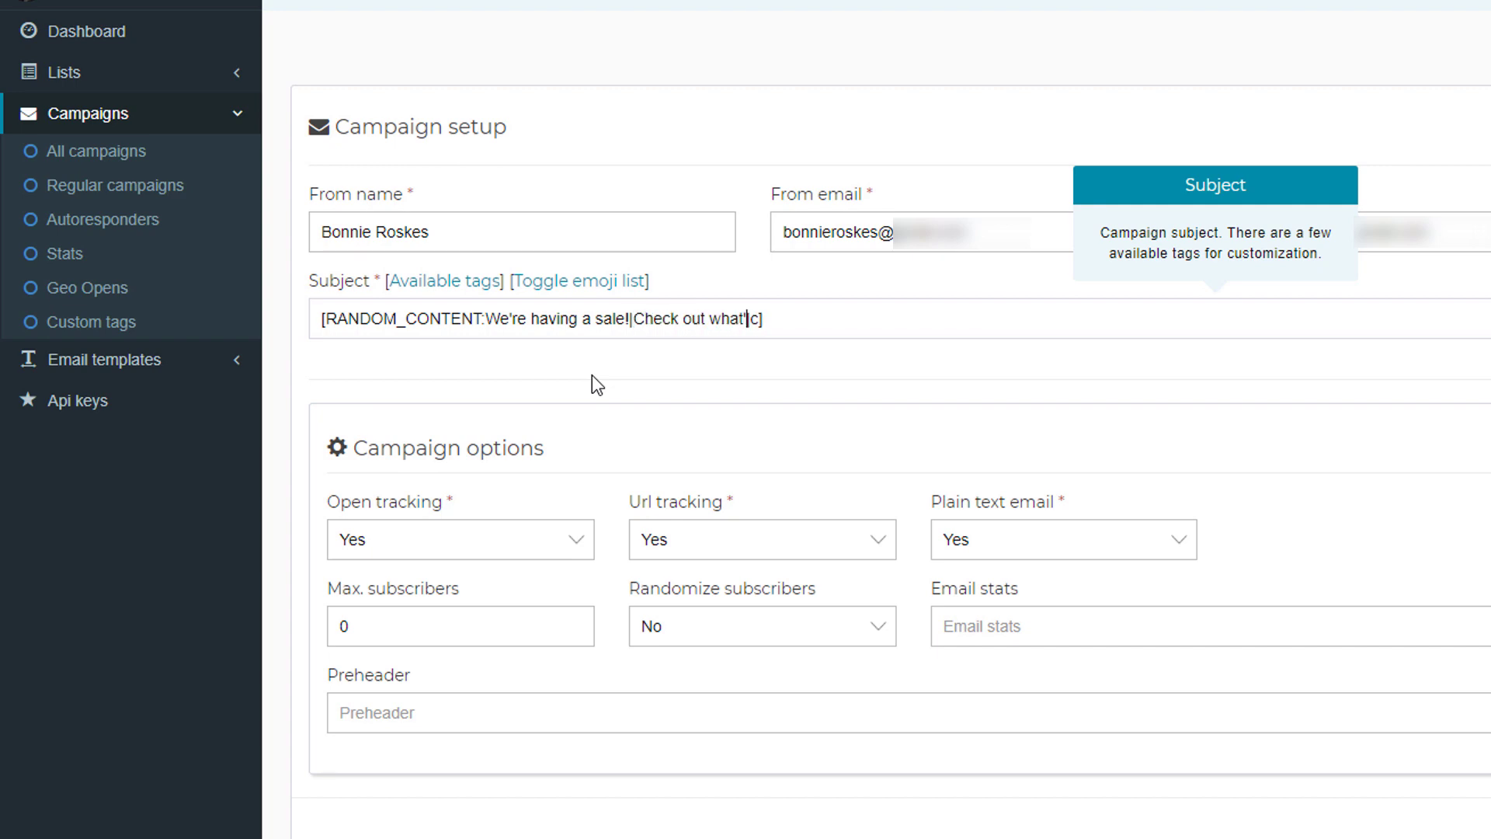
pyautogui.press('Right')
pyautogui.hotkey('shift', 'Right')
pyautogui.write("Don't miss these offers!")
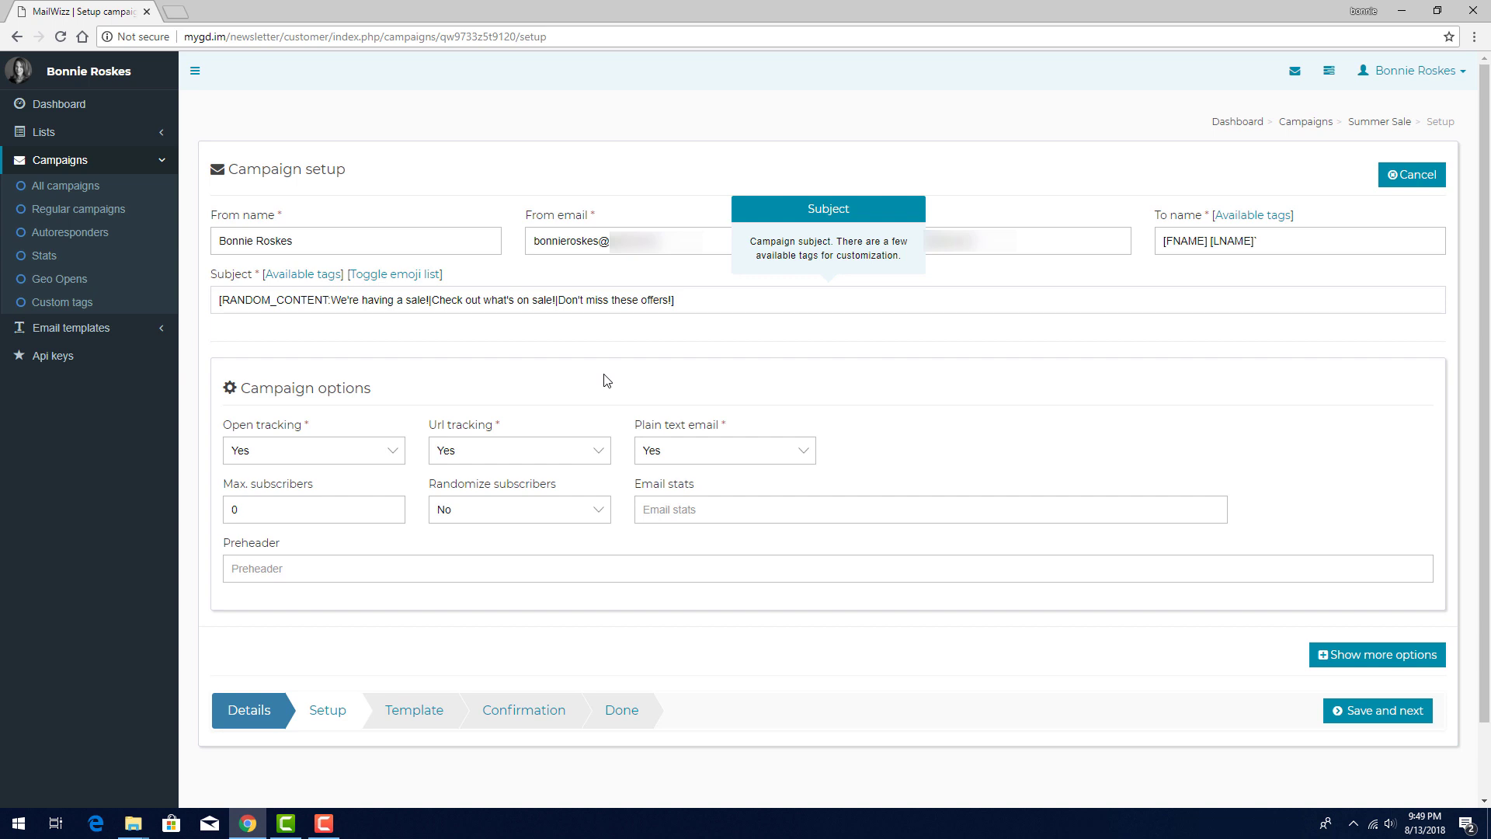
pyautogui.click(399, 277)
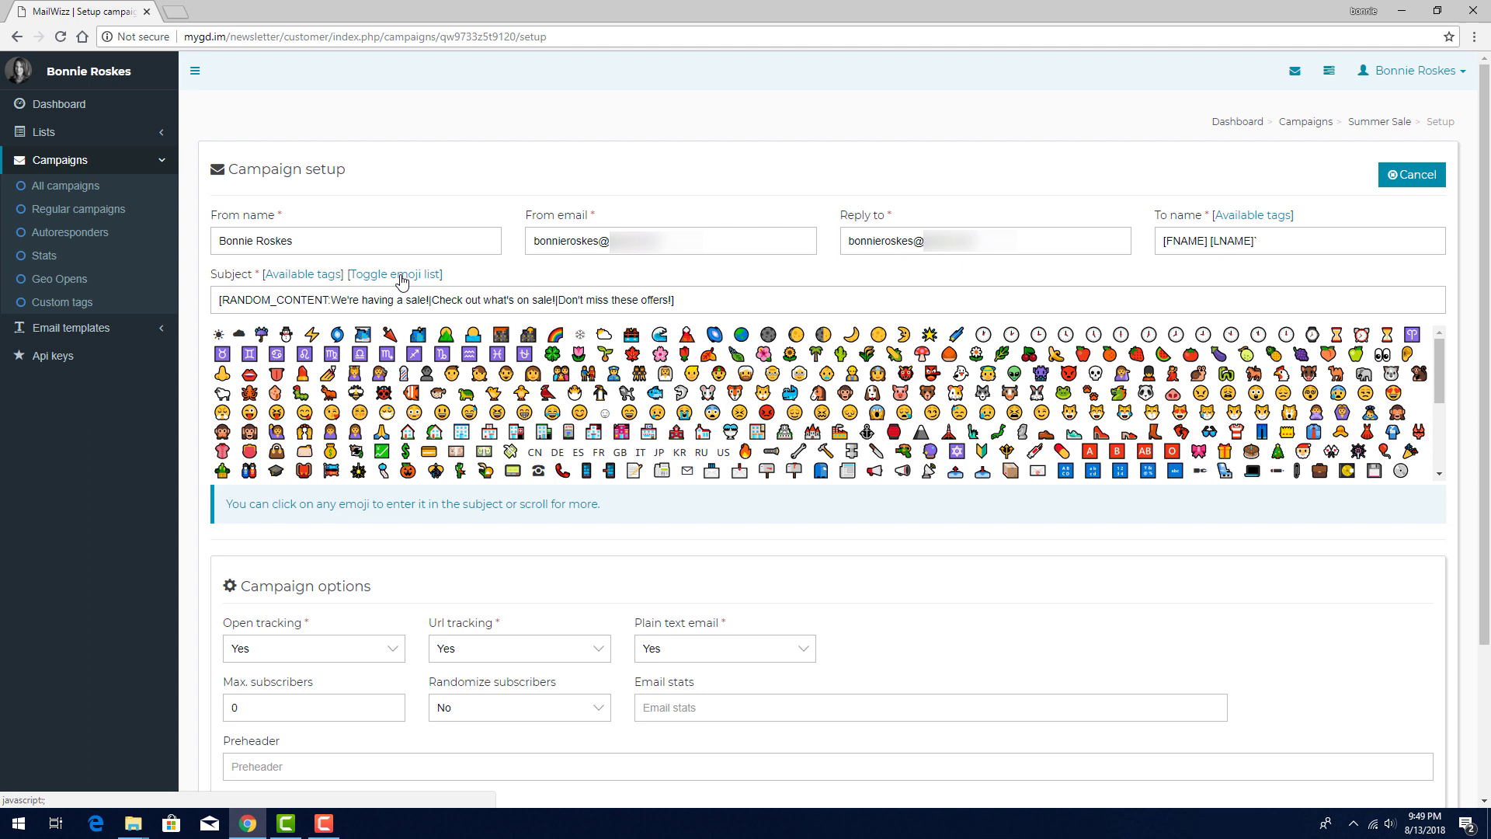
# Hide the emoji picker beneath the subject line.
pyautogui.click(400, 276)
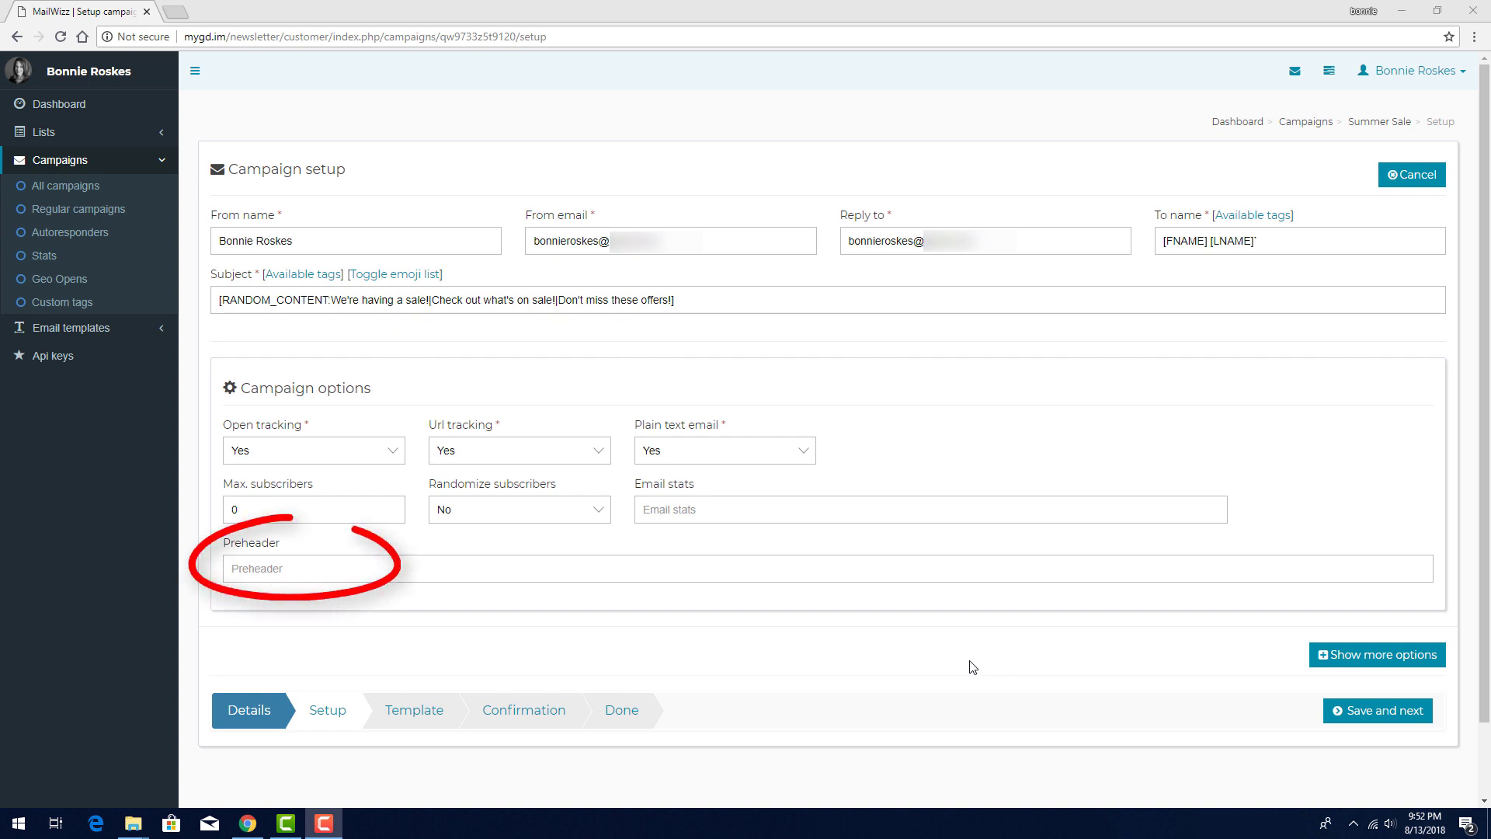
# Enter 'Super Secret Sale, for out best customers only!' in the Preheader field.
pyautogui.click(906, 606)
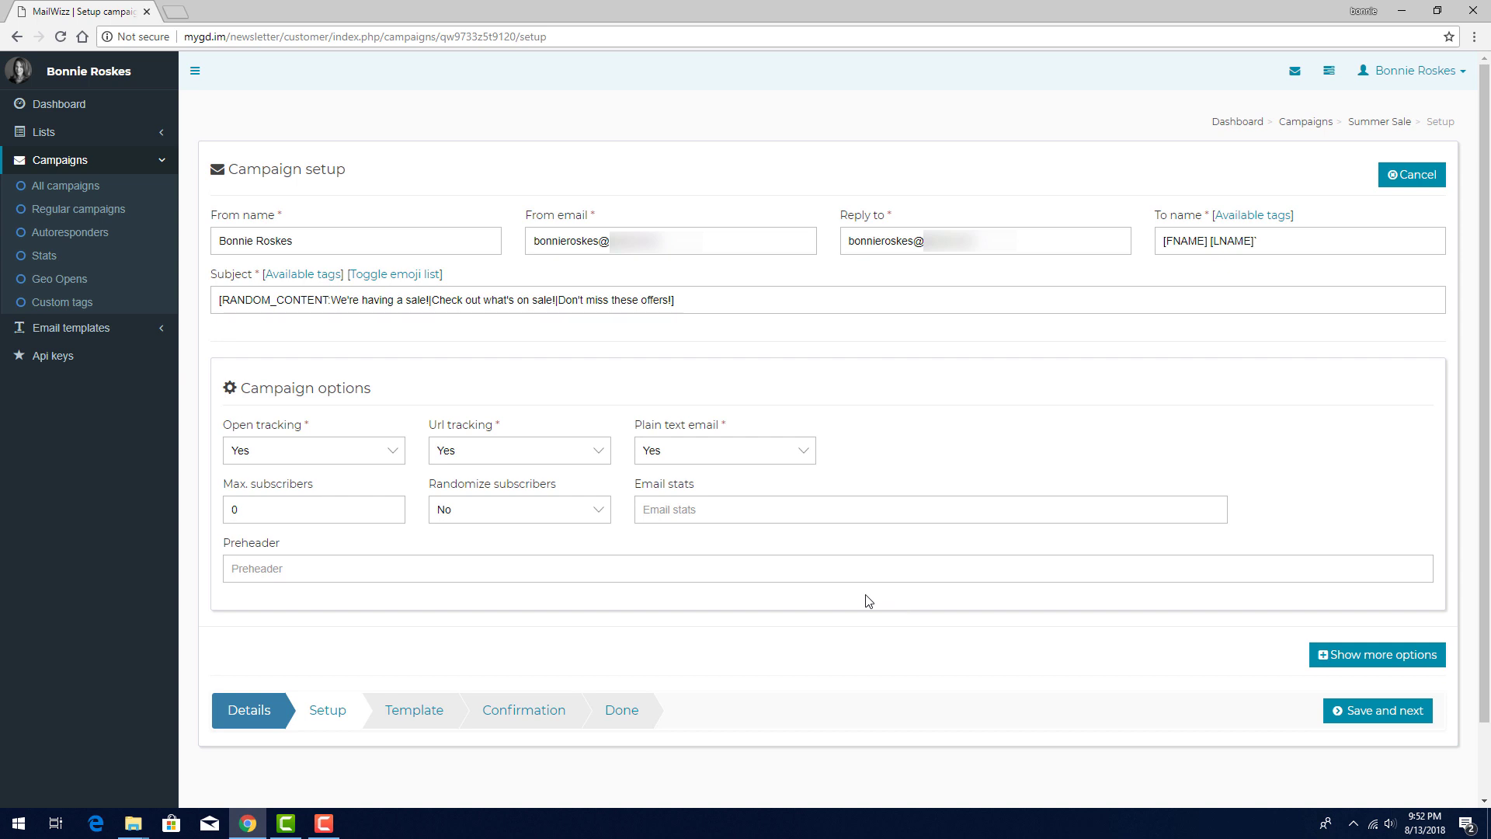
pyautogui.click(598, 569)
pyautogui.write('Super Secret Sale')
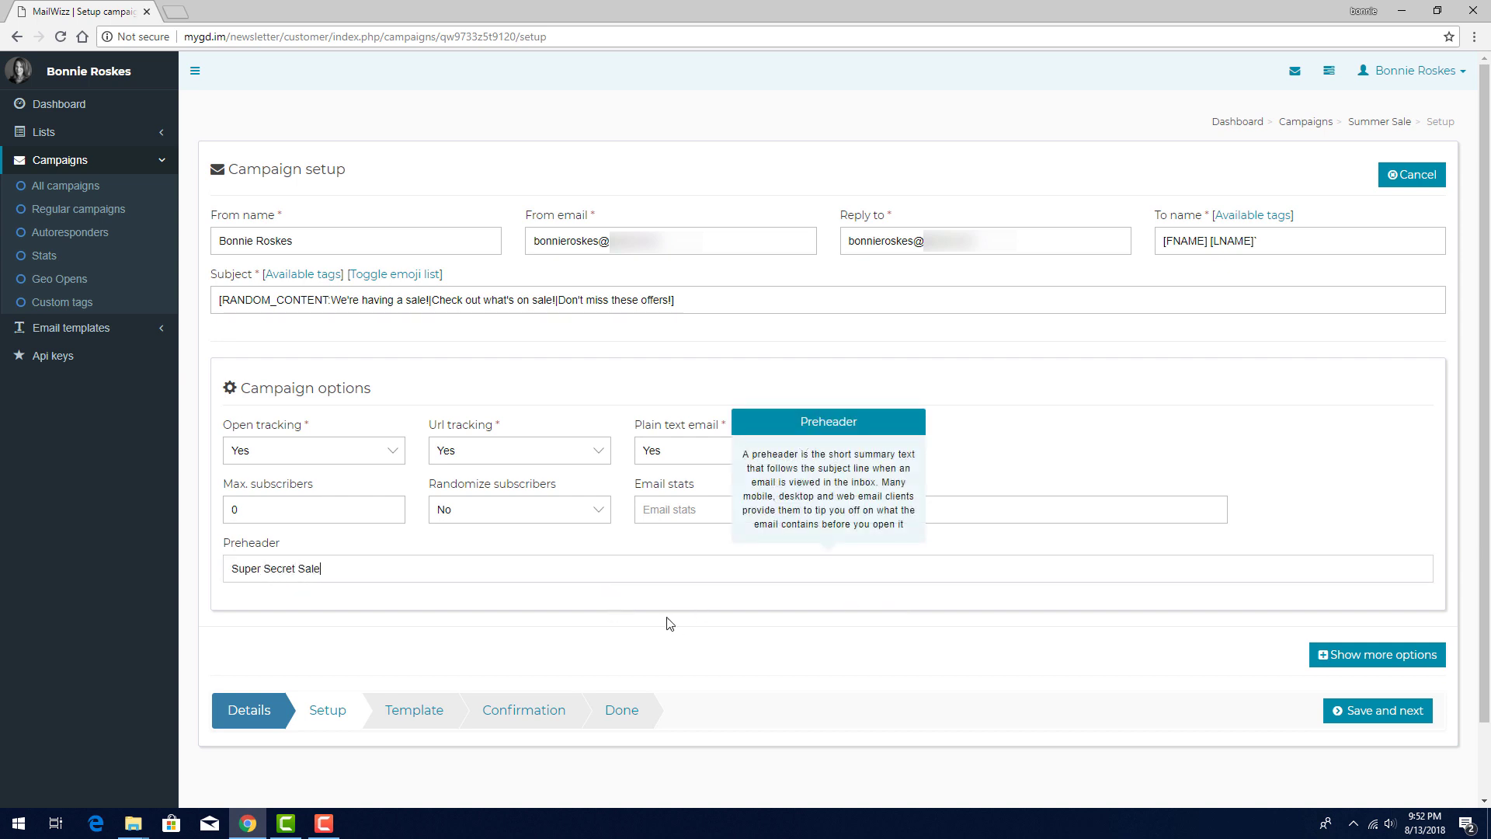
pyautogui.write(', for out best customers only!')
pyautogui.click(700, 625)
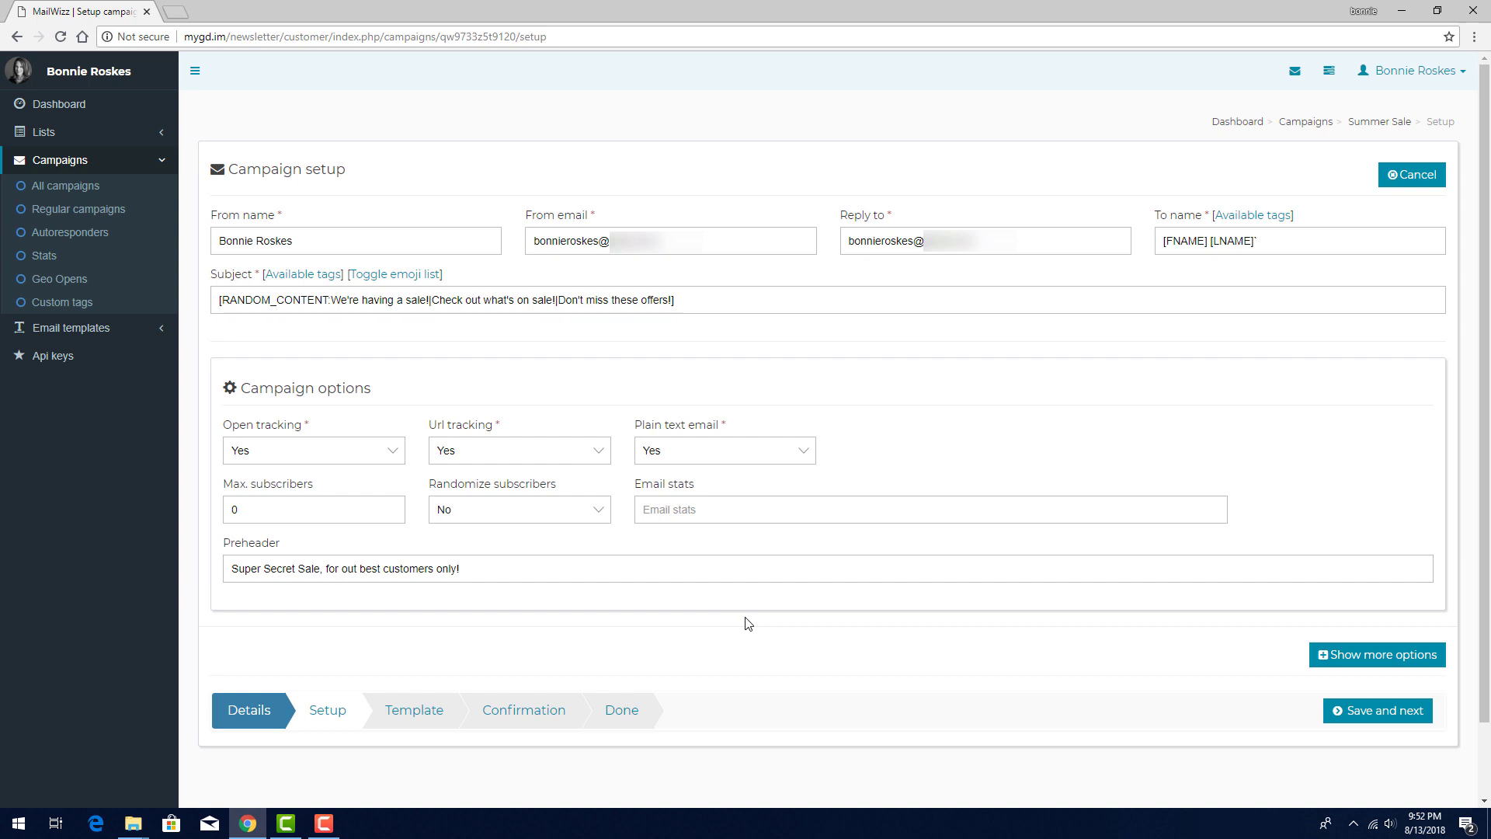
# Expand Show more options and scroll through the custom field, open/sent action and extra tag sections.
pyautogui.click(1362, 656)
pyautogui.scroll(-3, 1240, 478)
pyautogui.scroll(-5, 1240, 478)
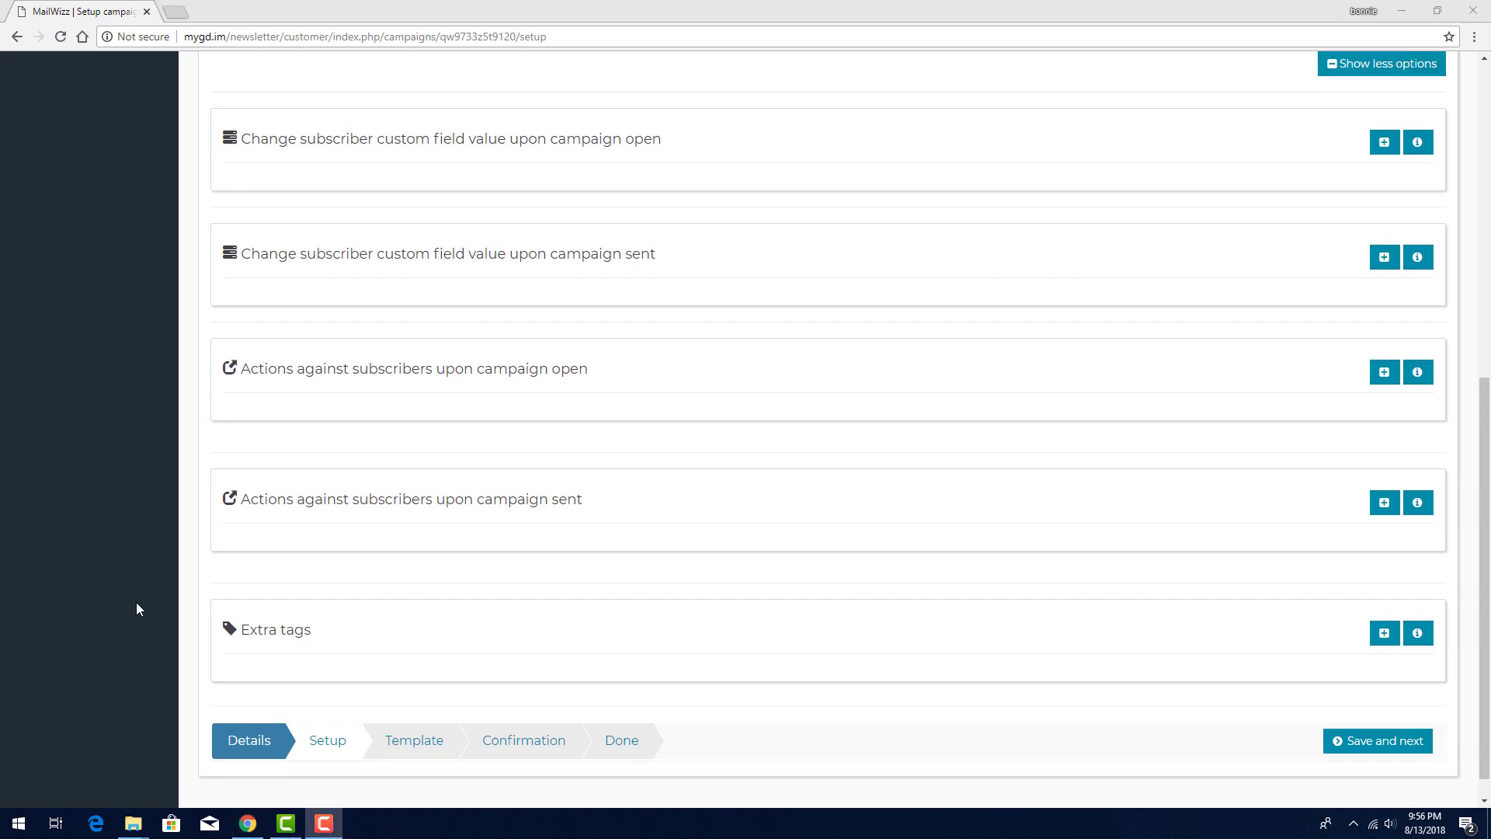
pyautogui.scroll(8, 137, 602)
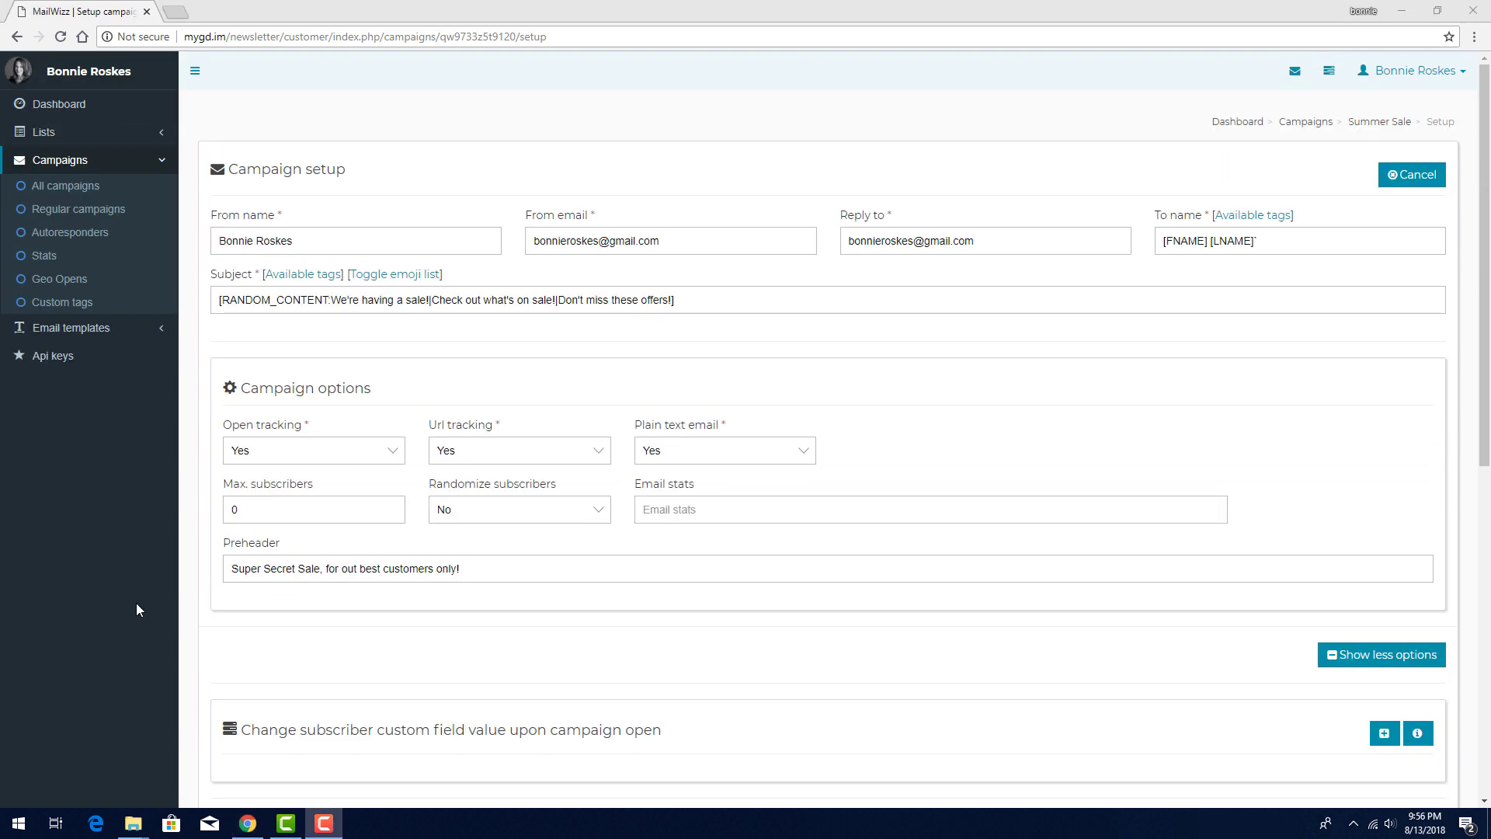
# Open the Purchasers list's custom fields page in a new tab.
pyautogui.click(38, 137)
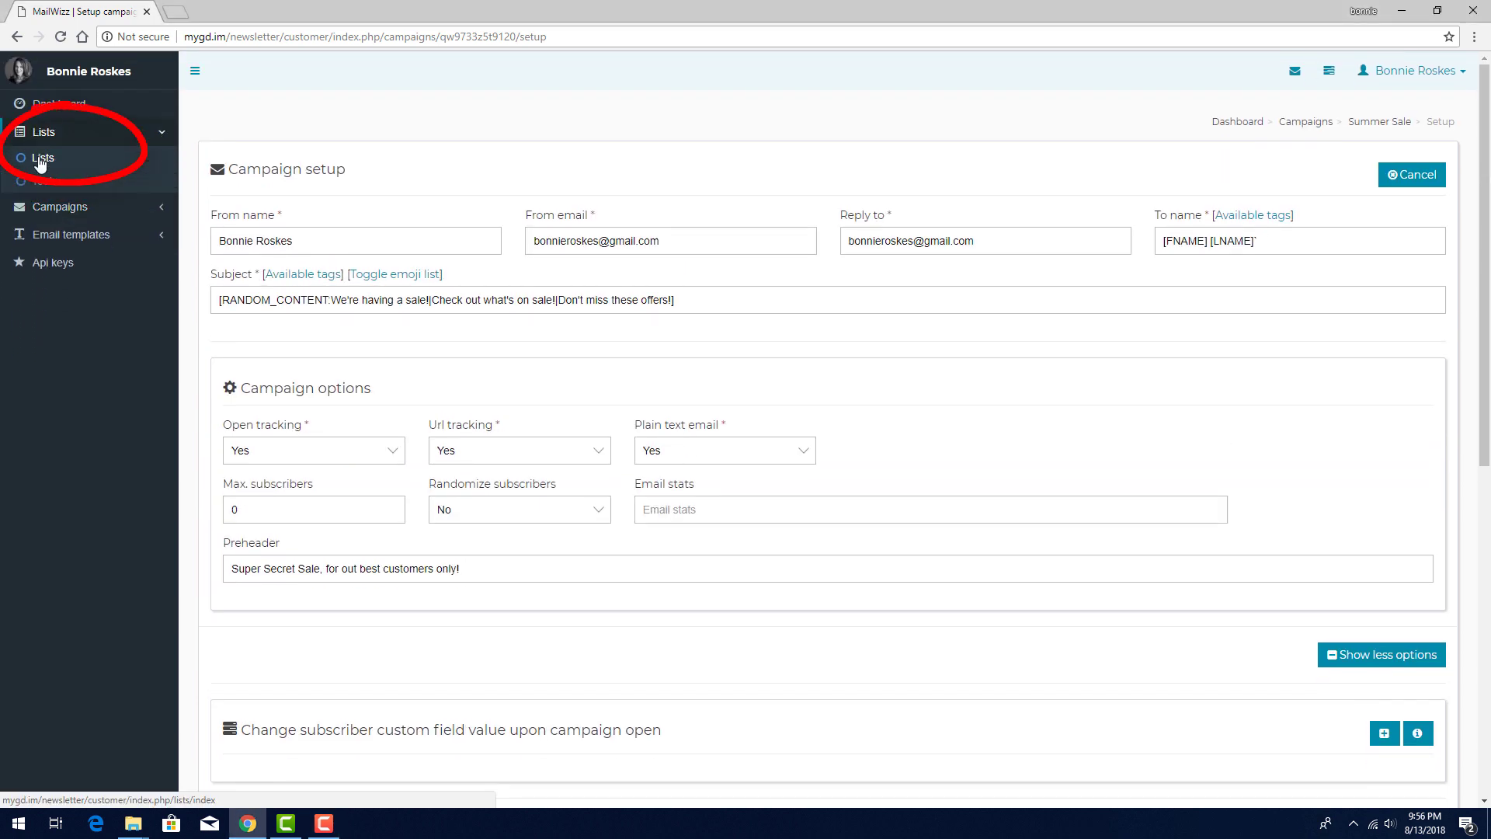
pyautogui.middleClick(41, 160)
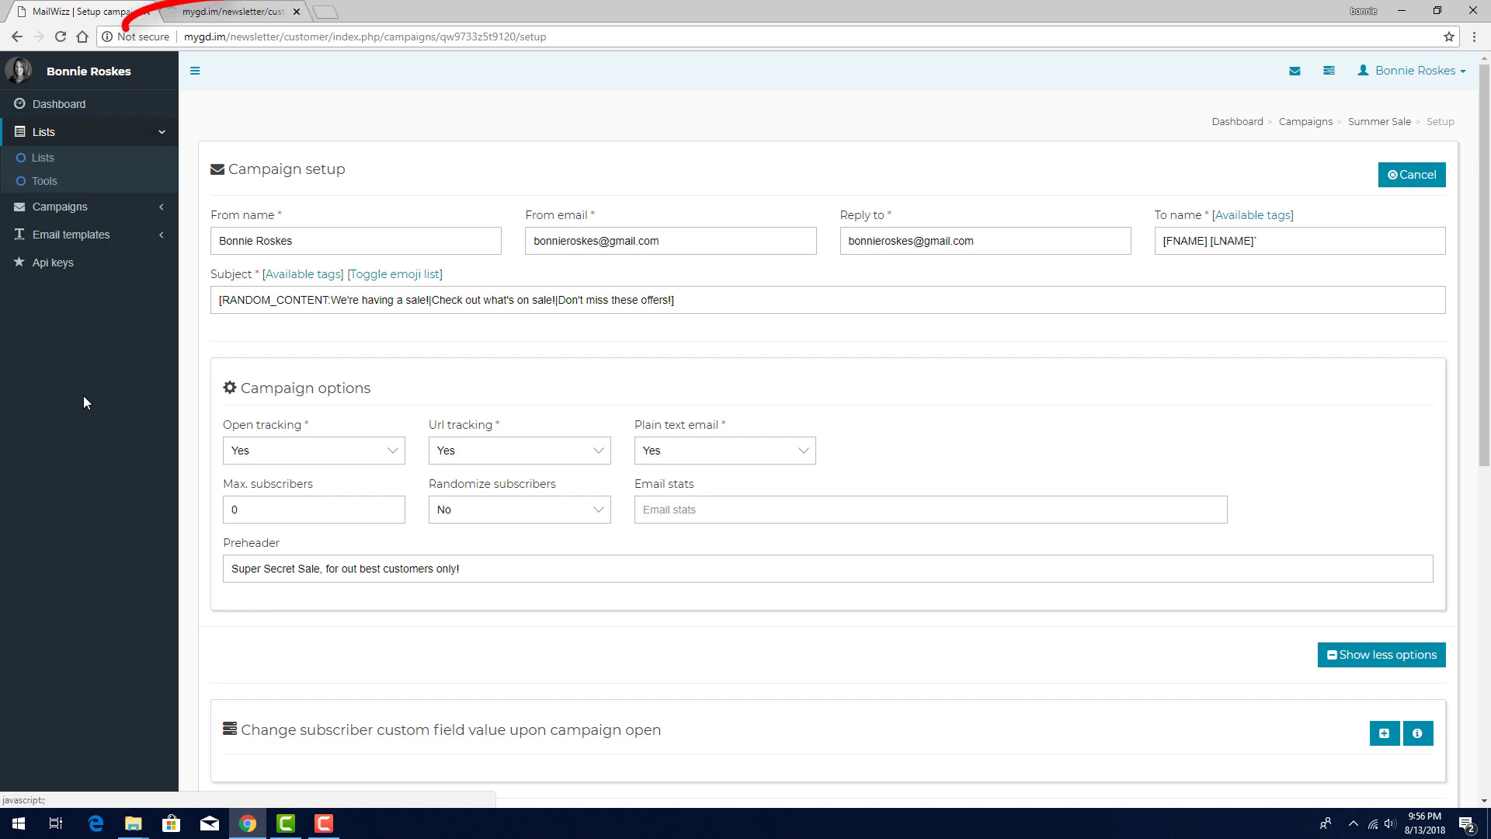
pyautogui.click(213, 13)
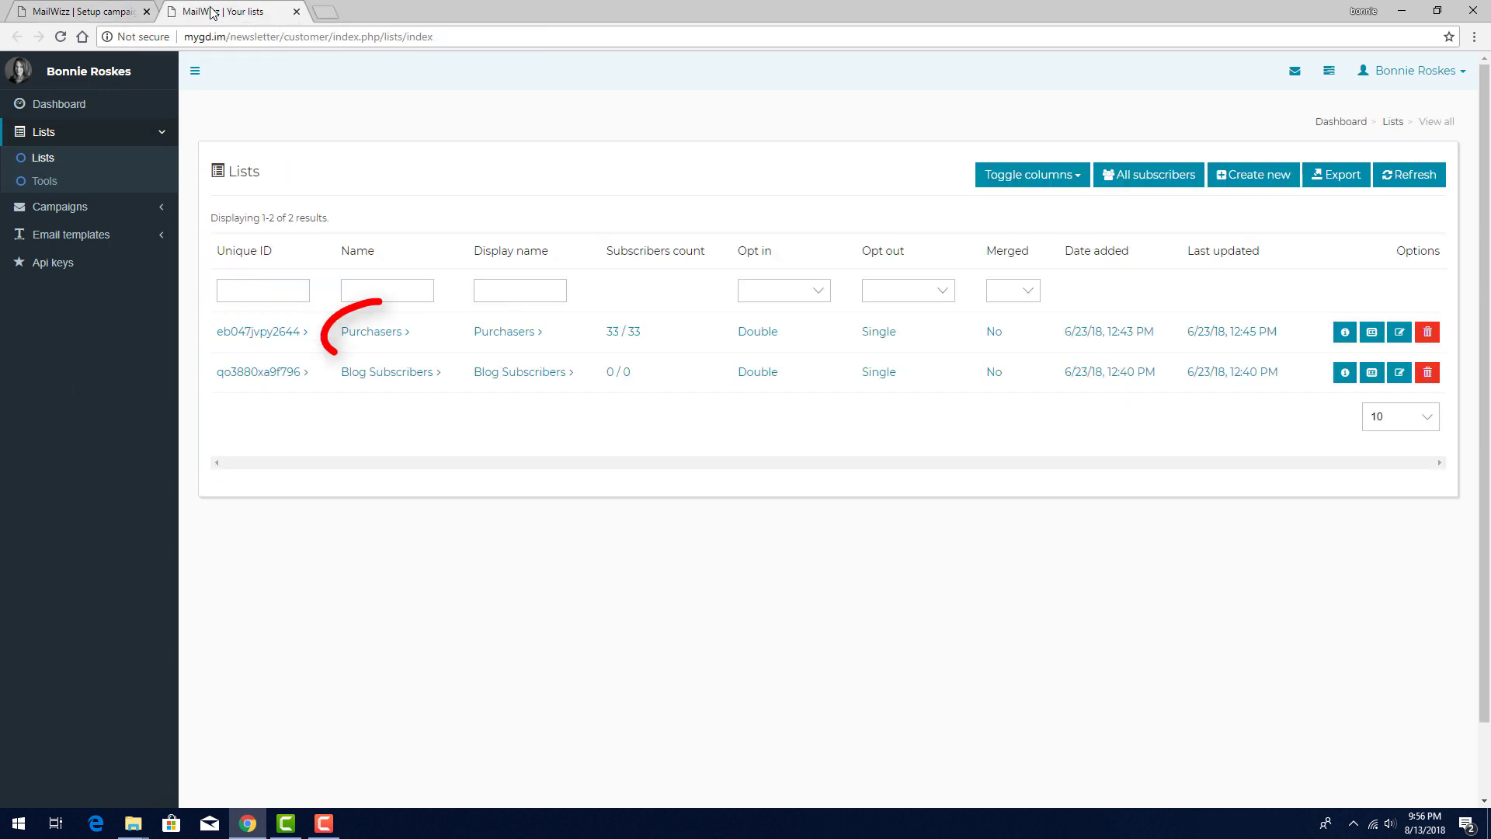
pyautogui.click(369, 336)
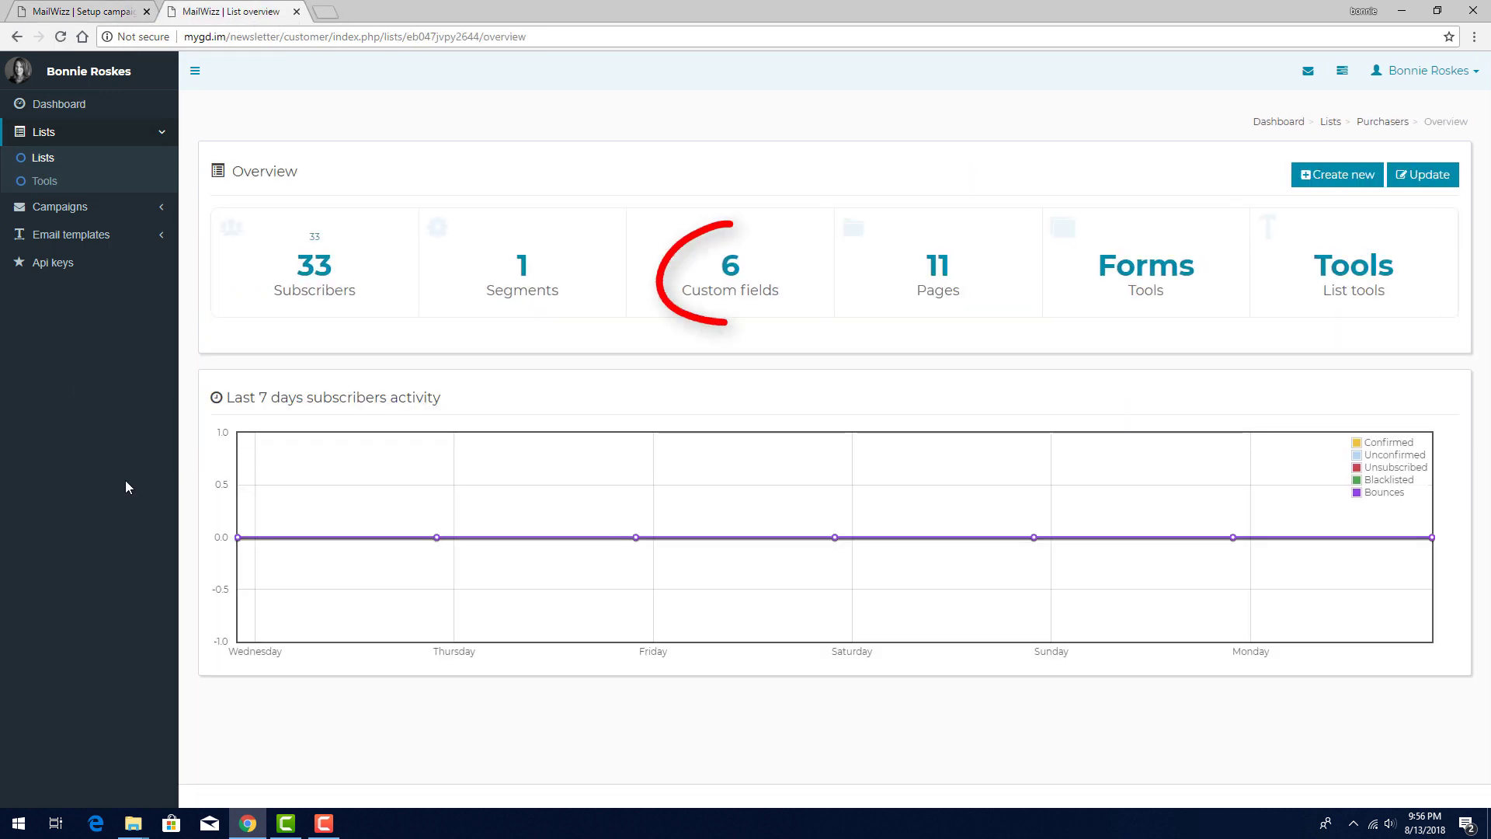
pyautogui.click(734, 272)
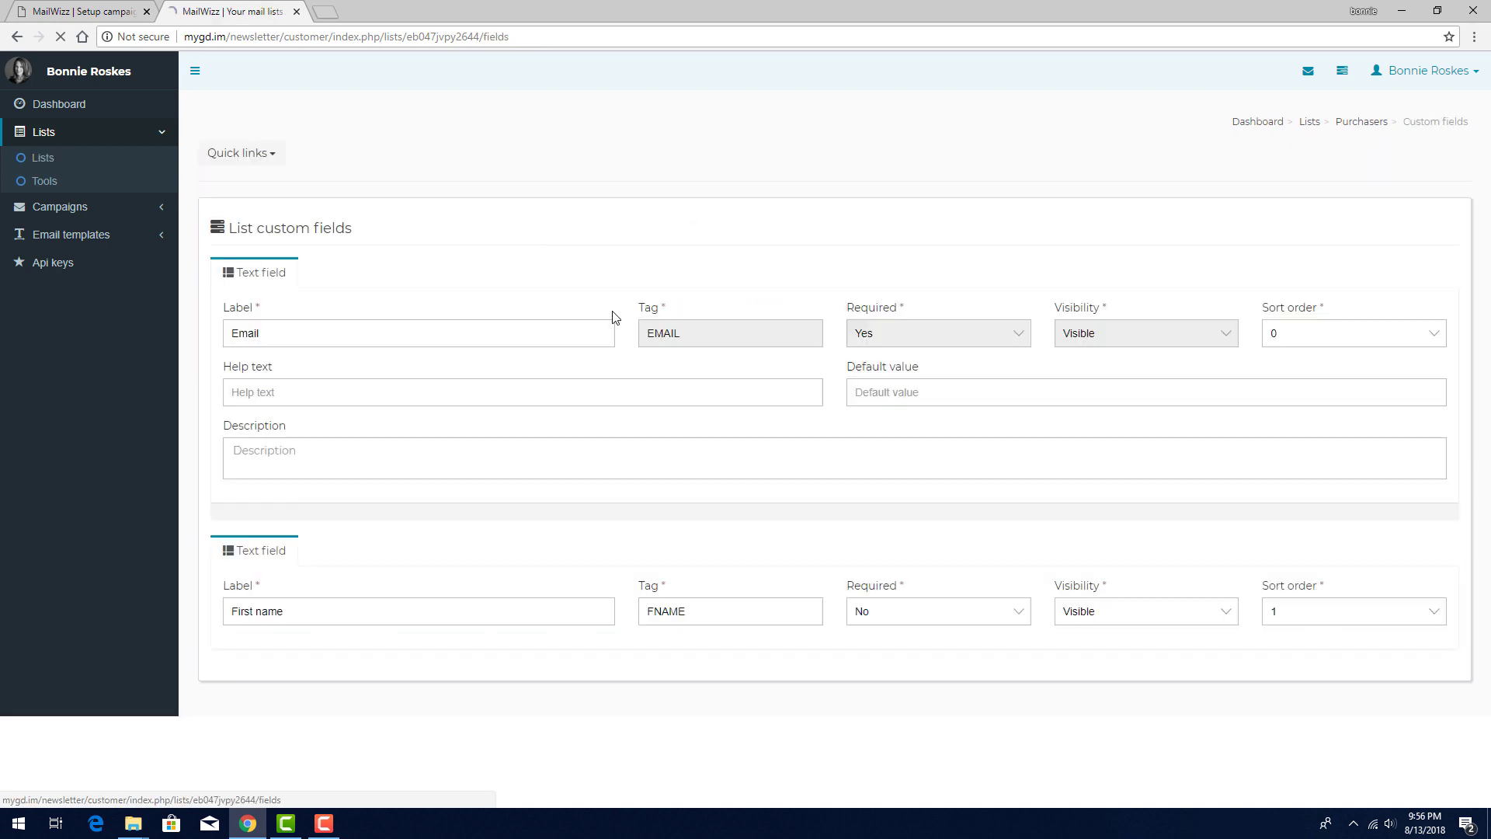
pyautogui.scroll(-8, 512, 385)
pyautogui.scroll(-10, 511, 385)
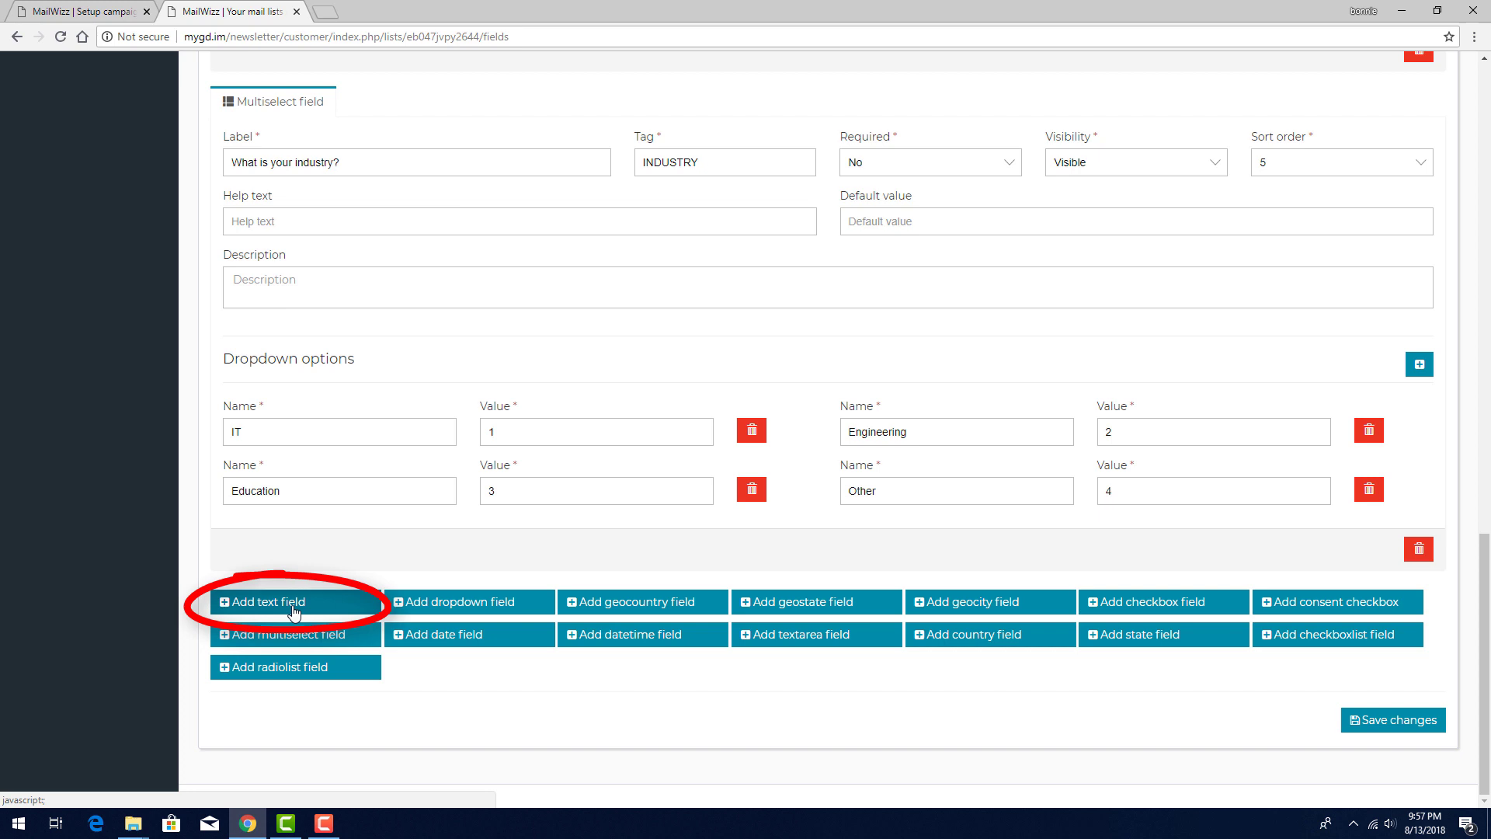
# Add a text field labelled 'Number of opens' with tag NUM_OPENS.
pyautogui.click(294, 613)
pyautogui.scroll(-3, 326, 504)
pyautogui.click(361, 416)
pyautogui.write('Number of opens')
pyautogui.click(689, 428)
pyautogui.write('NUM_OPENS')
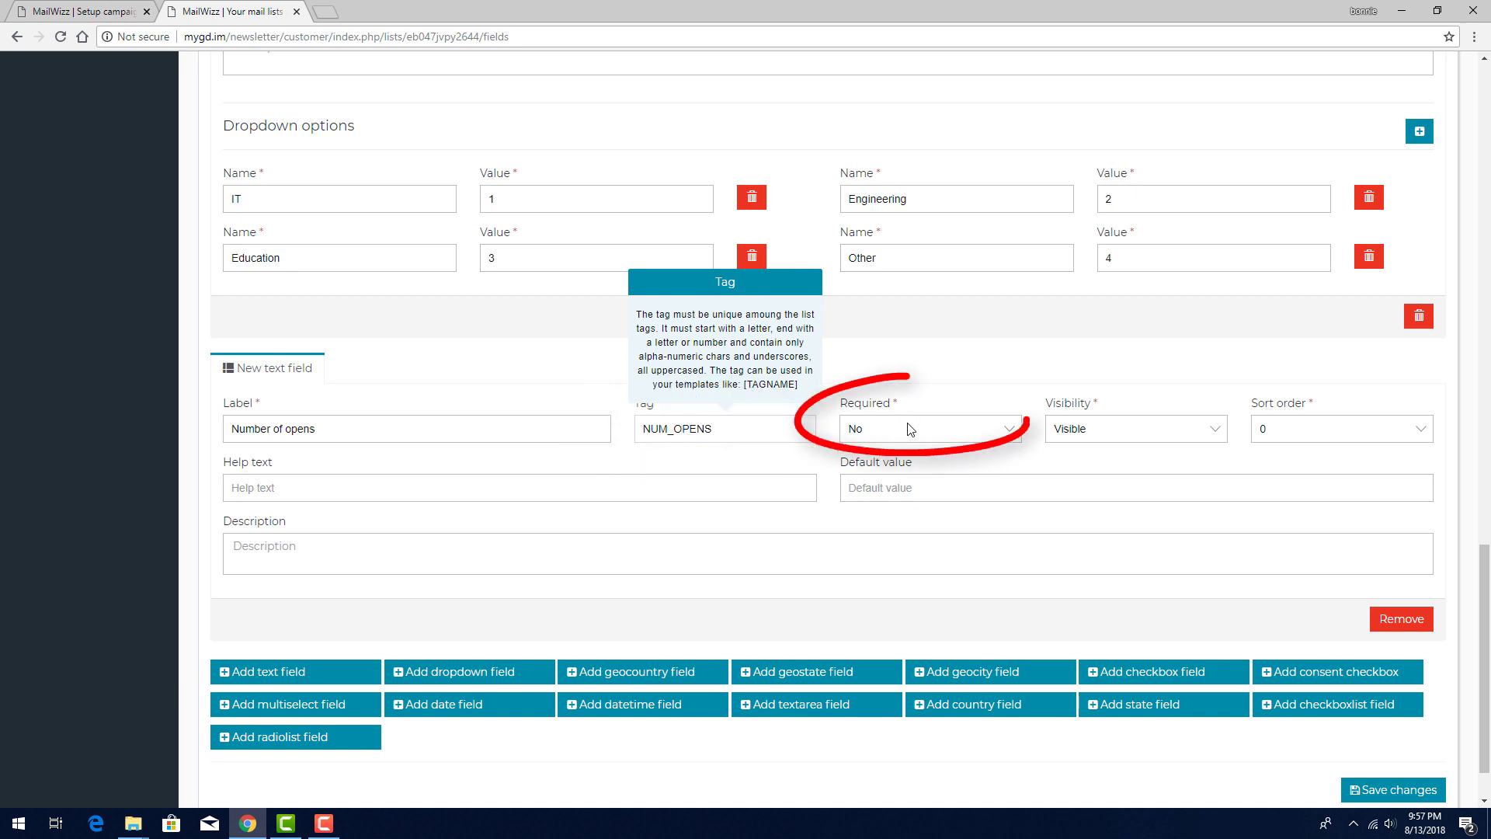
pyautogui.press('Tab')
# Make the field hidden with sort order 10 and default value 0, and save it.
pyautogui.click(1087, 425)
pyautogui.click(1098, 459)
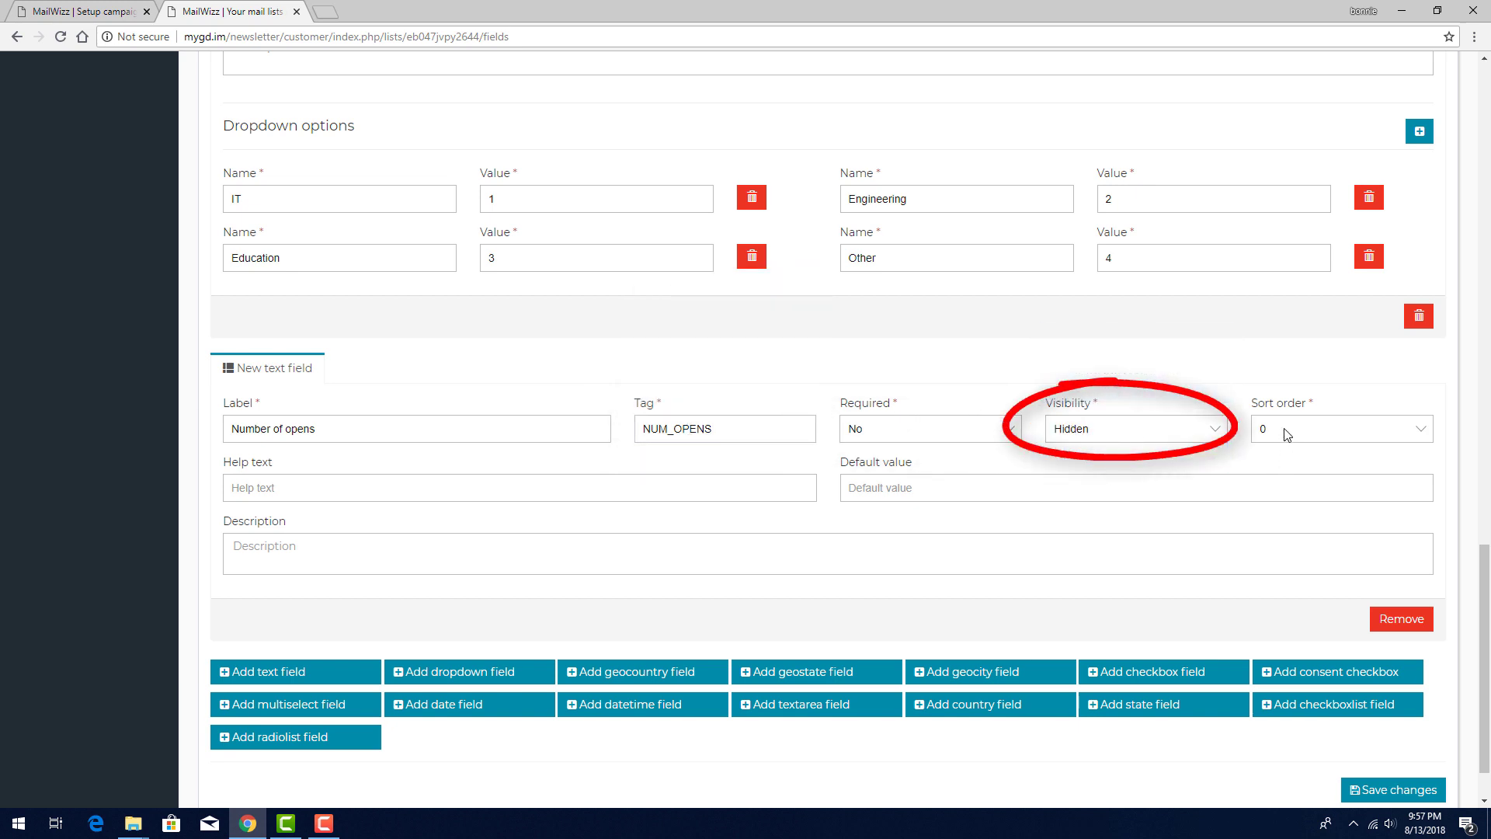
pyautogui.click(1285, 434)
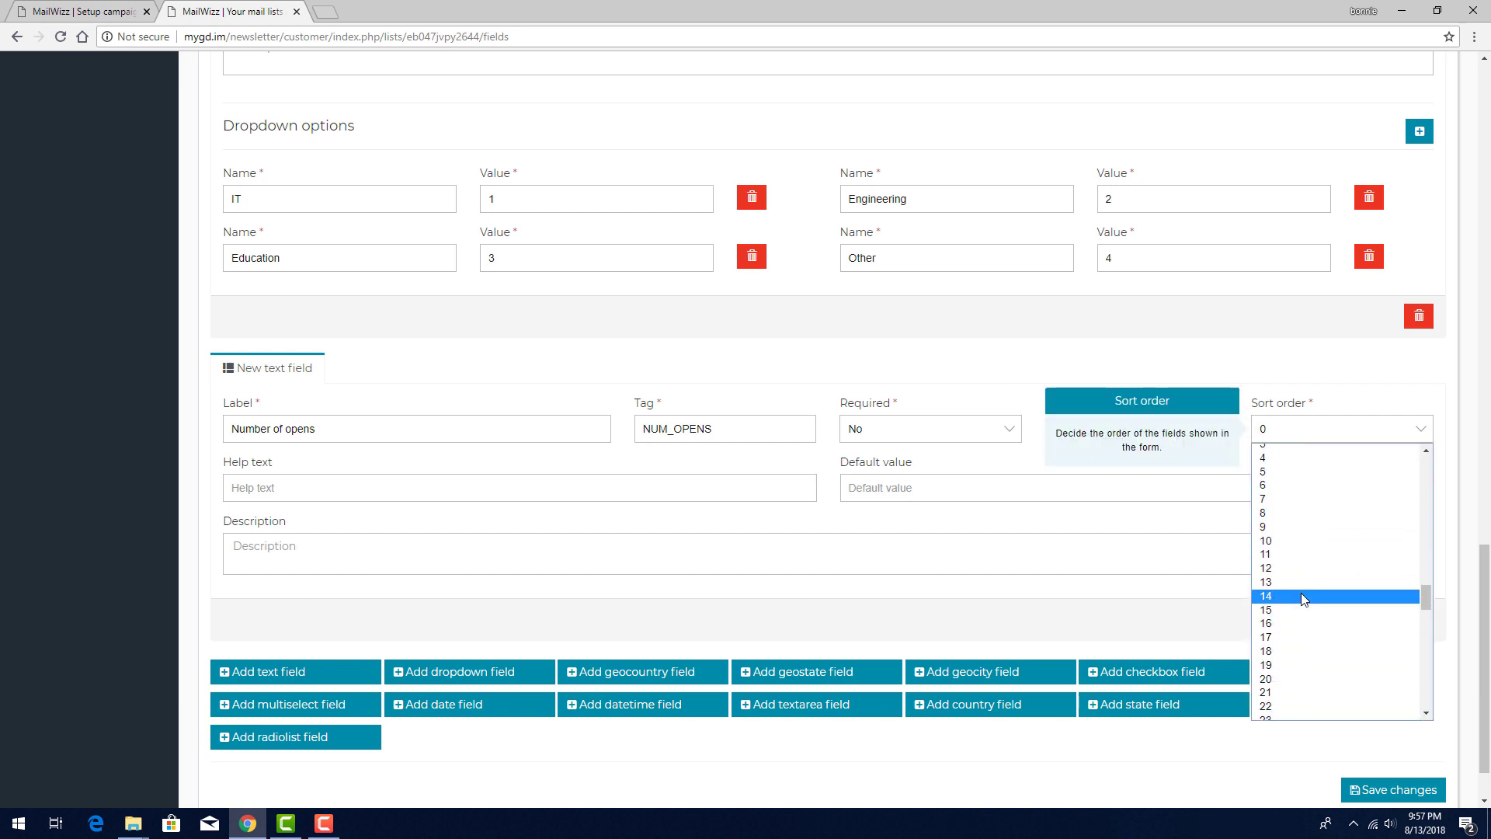
pyautogui.click(1295, 541)
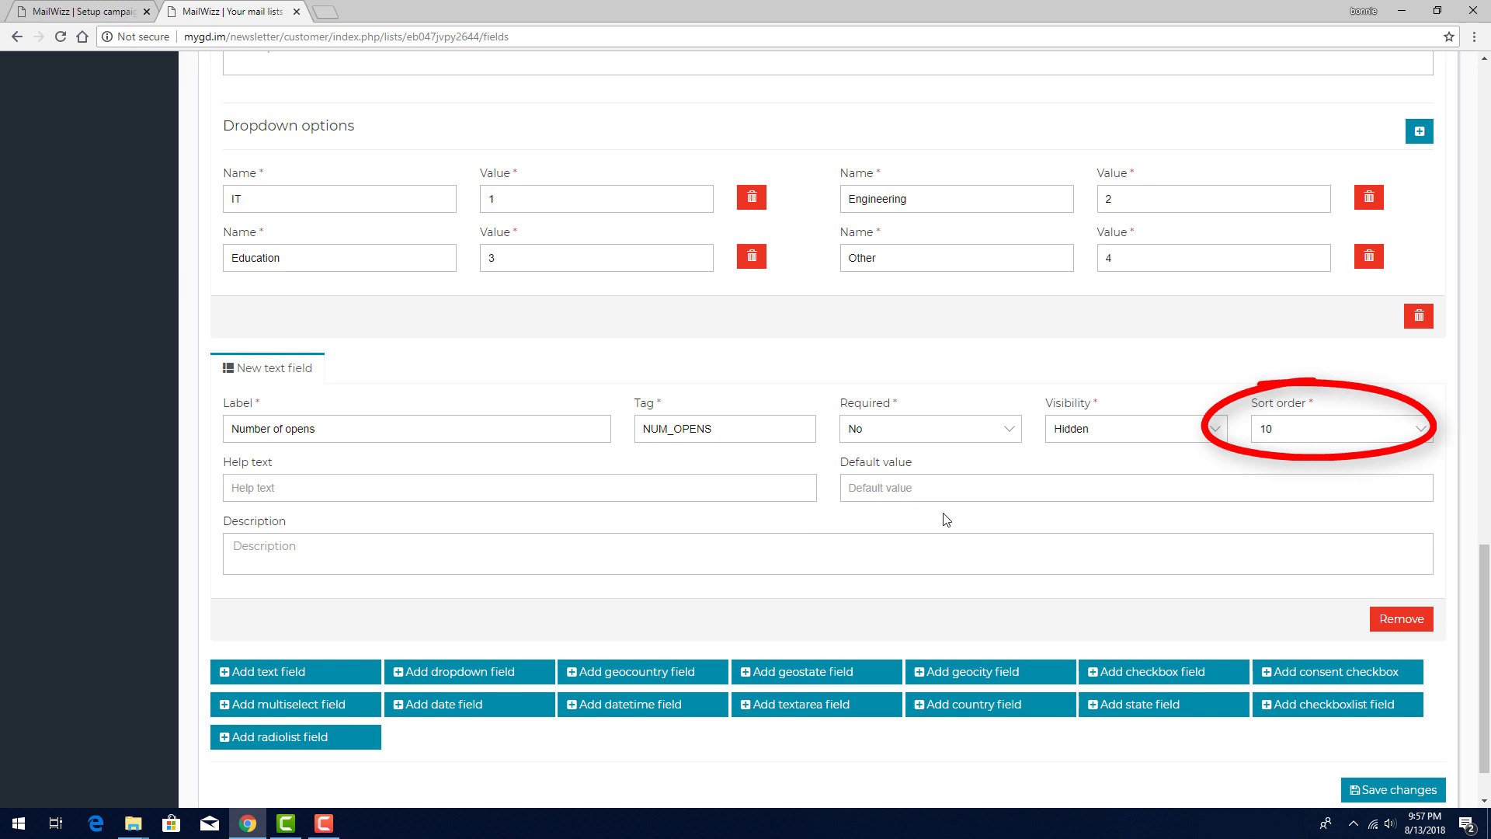
pyautogui.click(942, 490)
pyautogui.write('0')
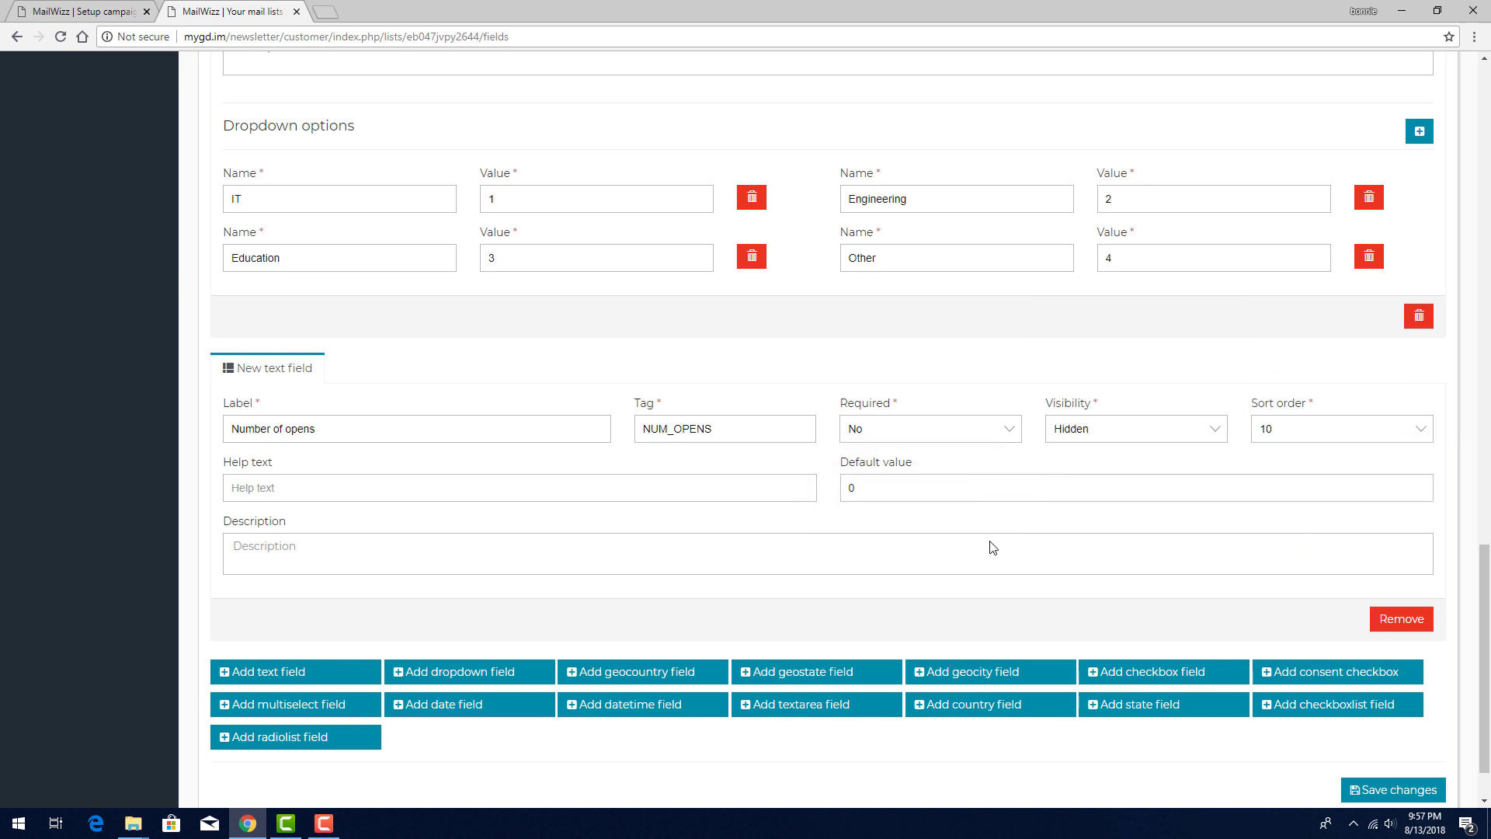
pyautogui.click(1381, 792)
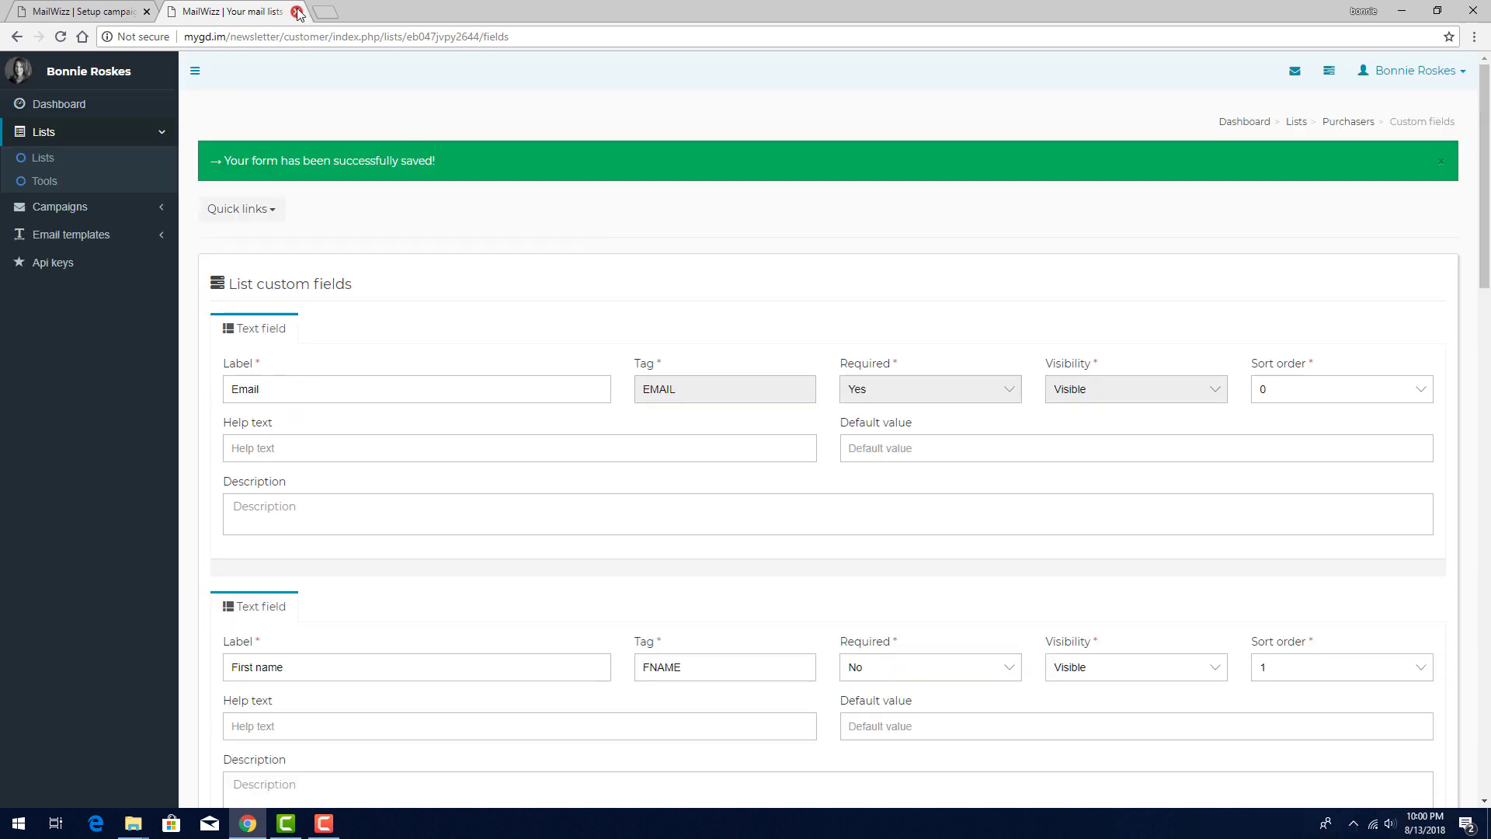
# Back in the Summer Sale setup, add a campaign-open rule for the Number of opens field.
pyautogui.click(297, 12)
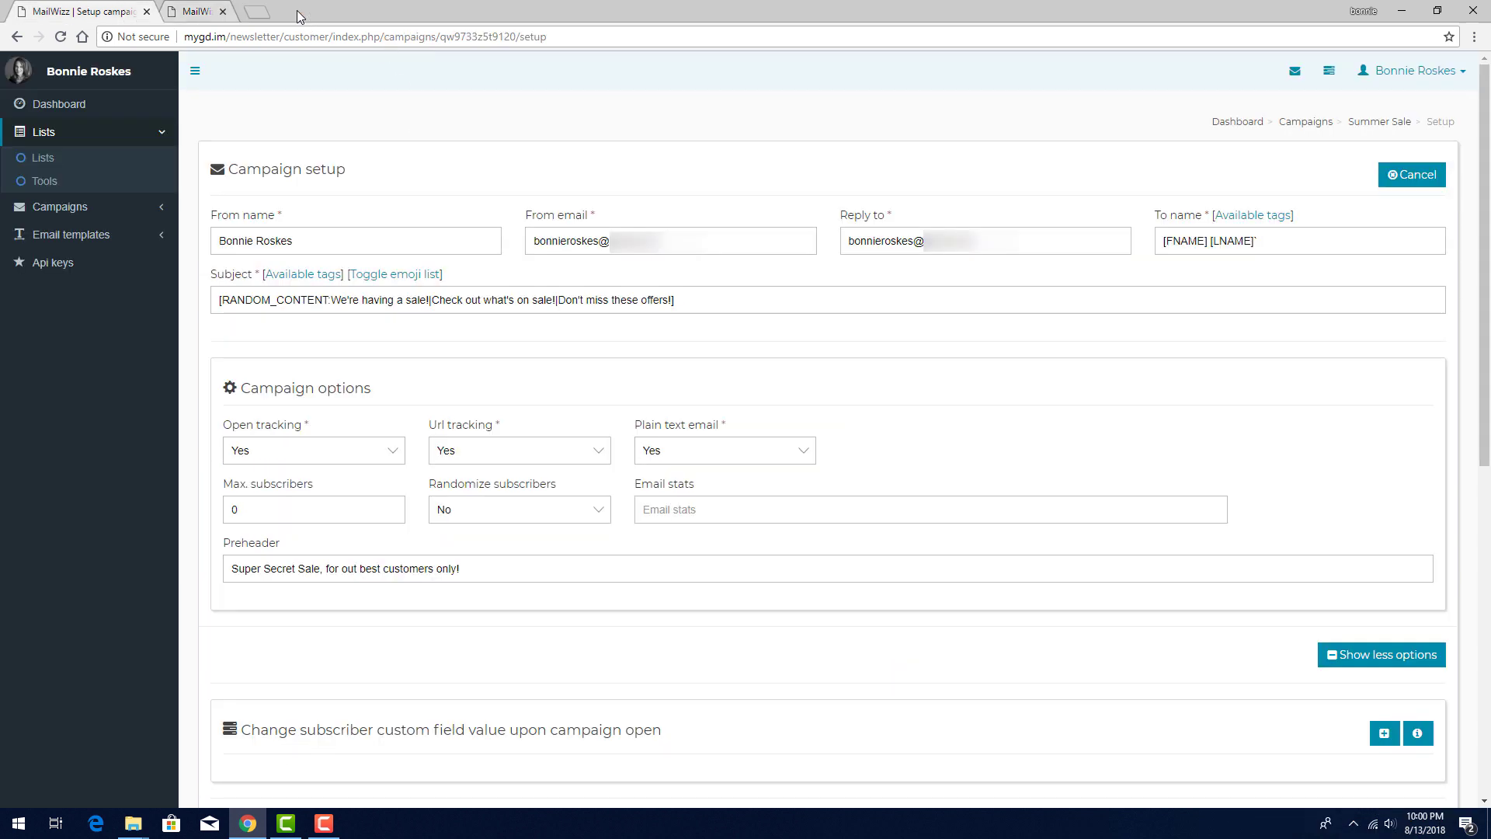
pyautogui.click(60, 37)
pyautogui.click(1380, 654)
pyautogui.scroll(-5, 1015, 567)
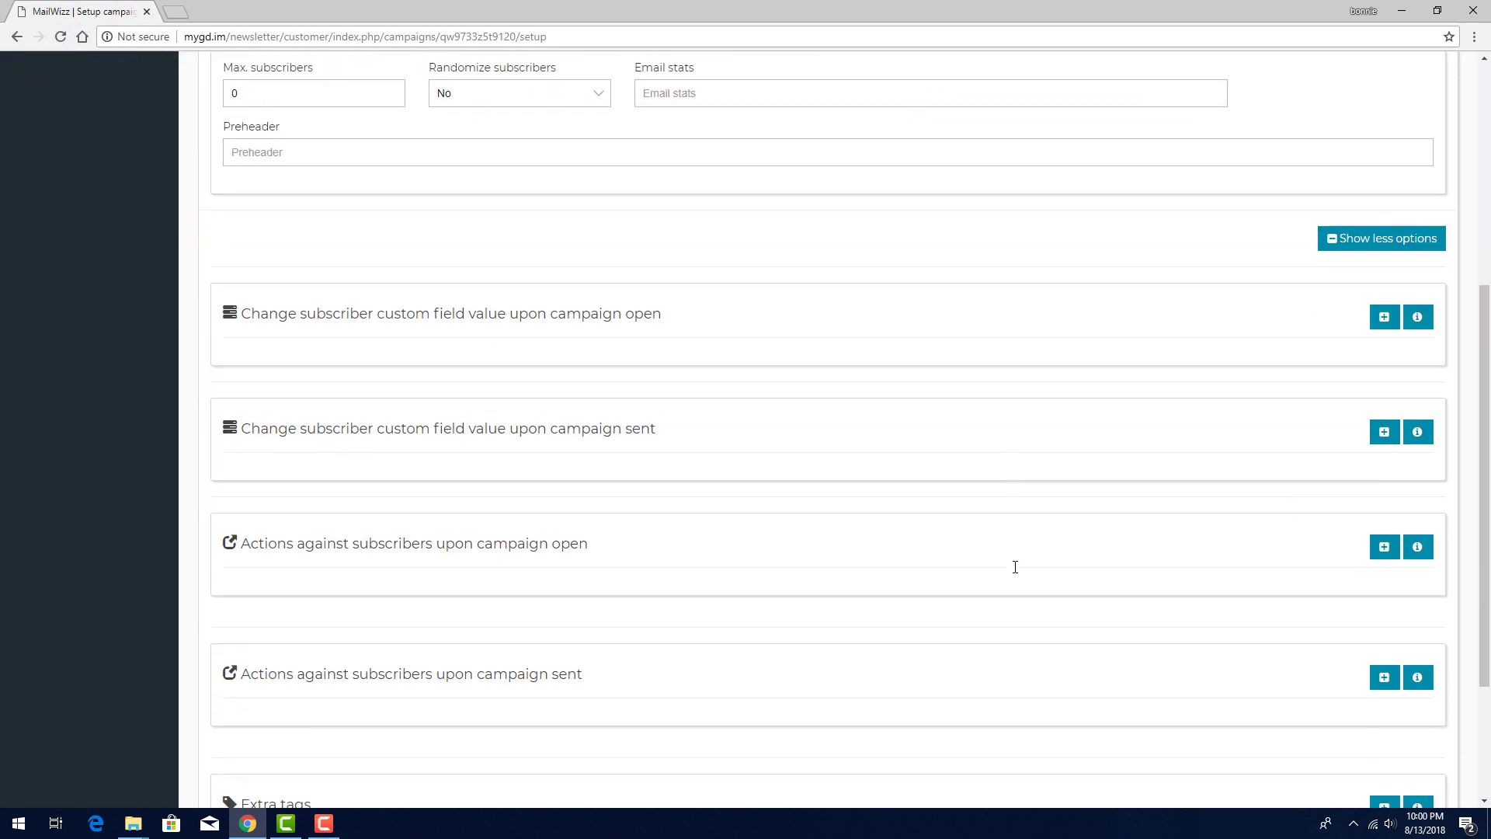
pyautogui.scroll(-3, 1015, 567)
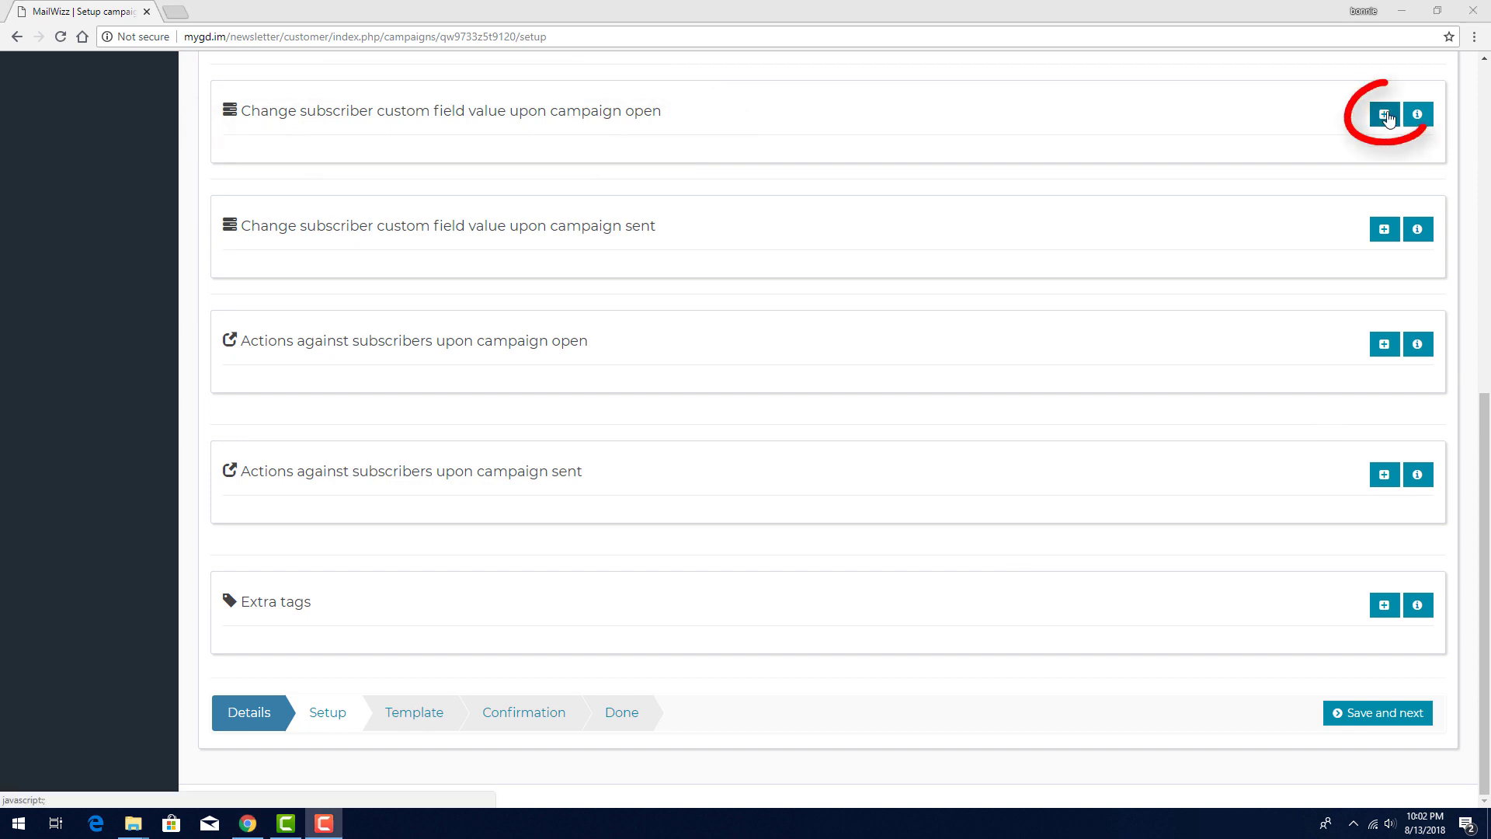
pyautogui.click(1385, 115)
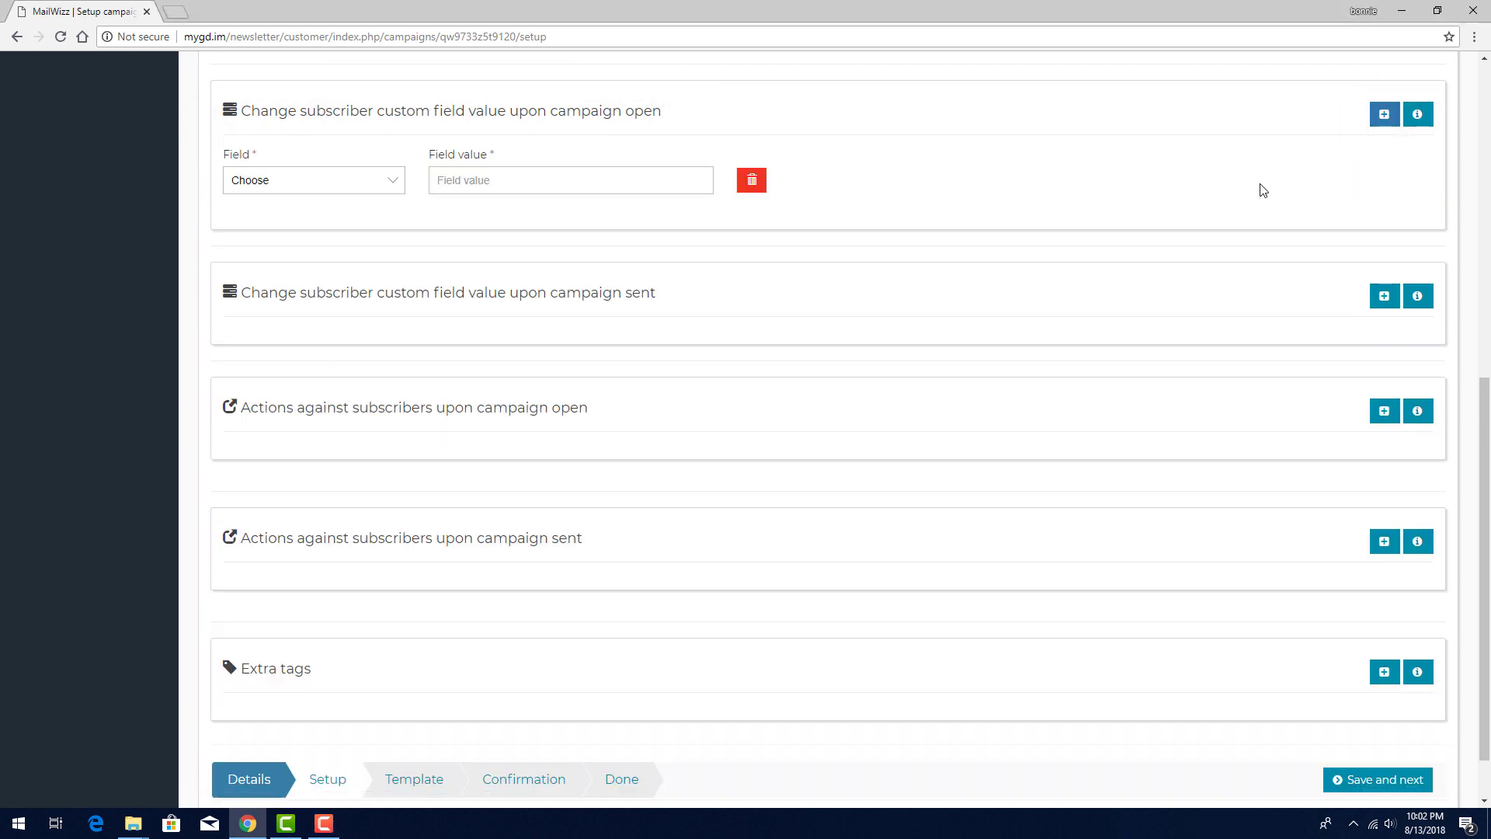
pyautogui.click(354, 180)
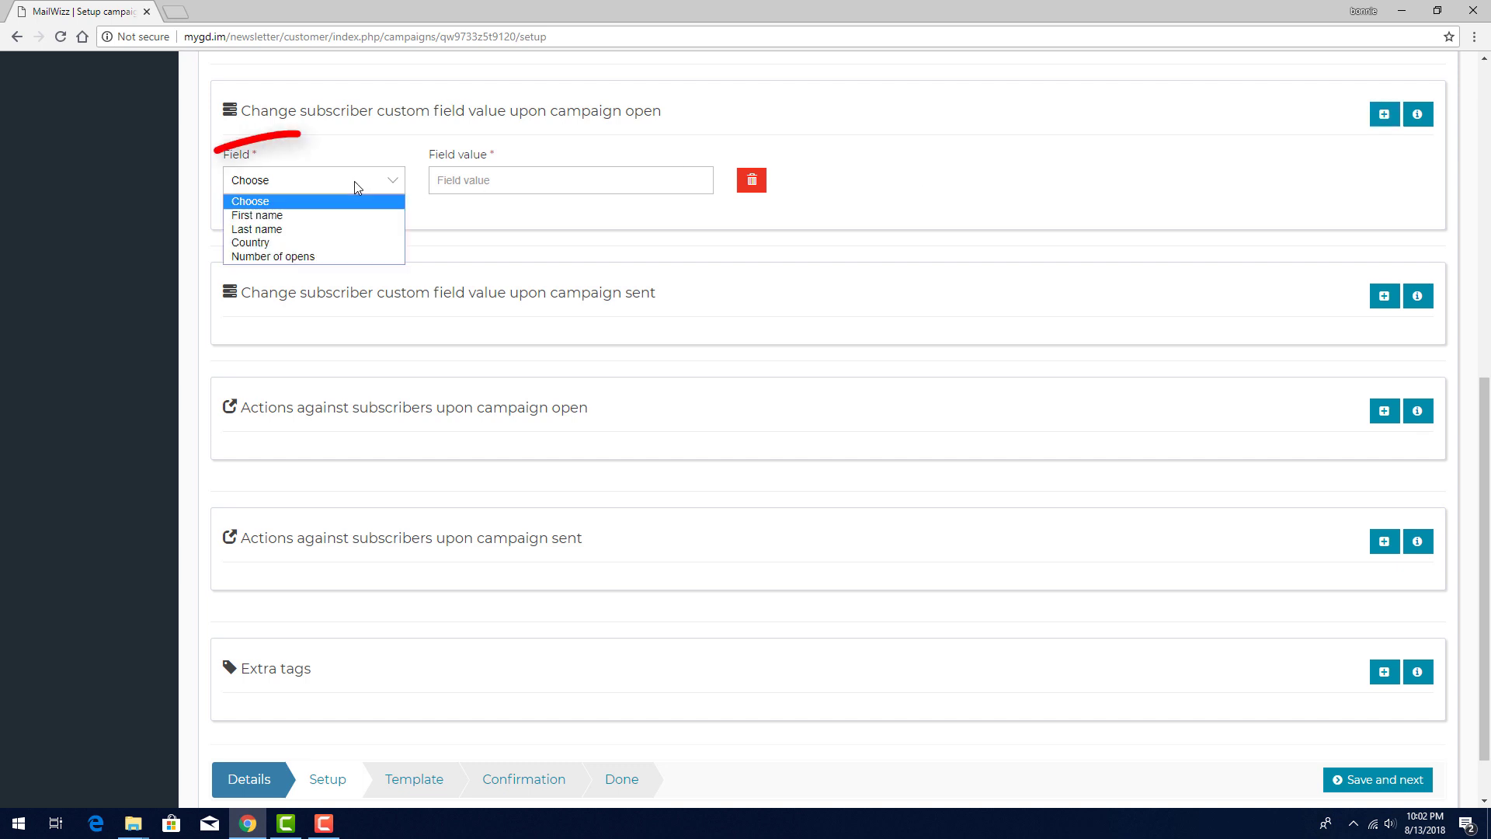
pyautogui.click(346, 256)
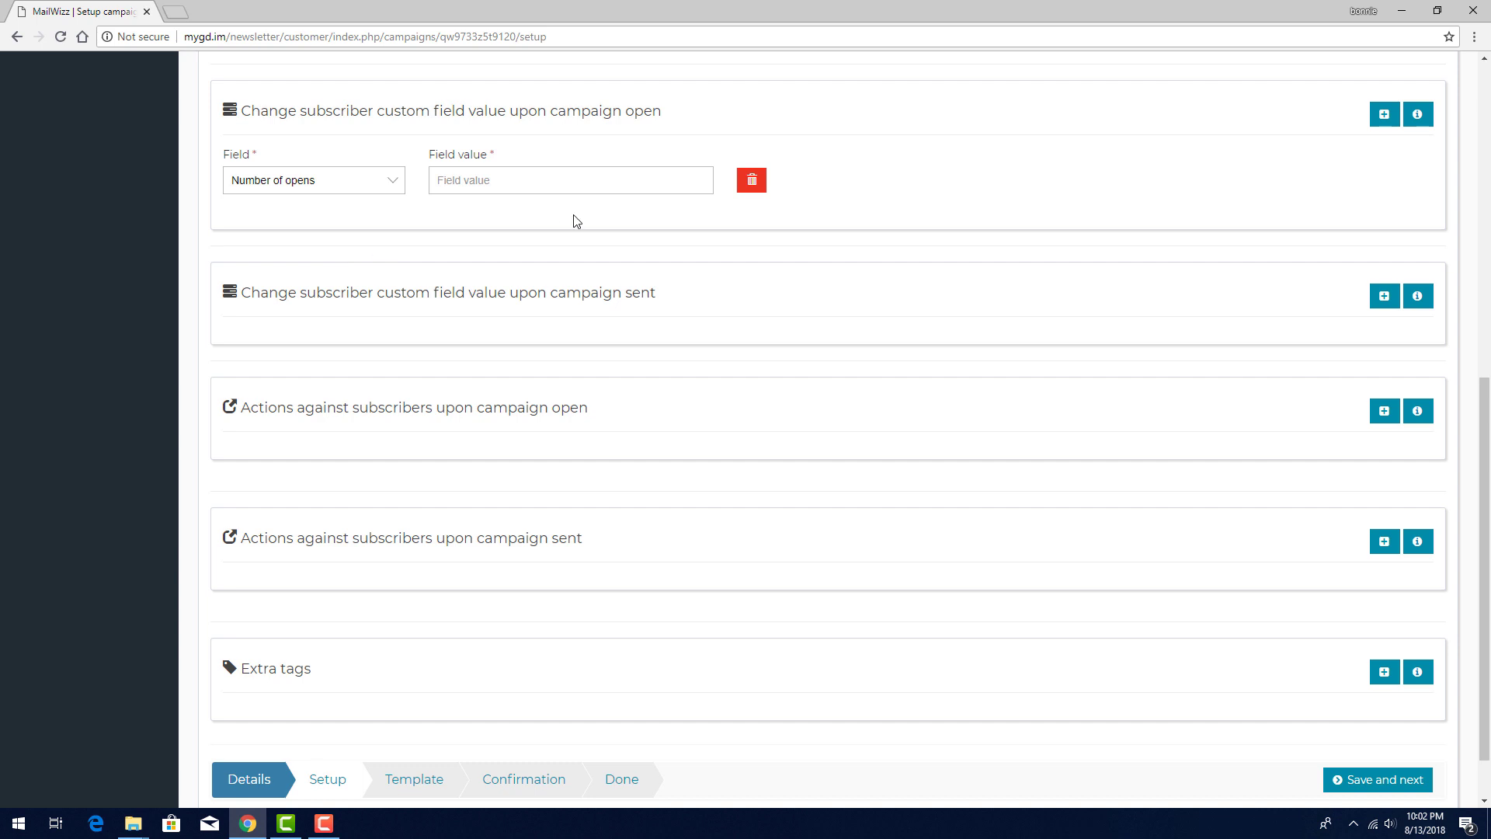
# Paste the [INCREMENT_BY_X] tag from the help into Field value and remove the X.
pyautogui.click(1418, 115)
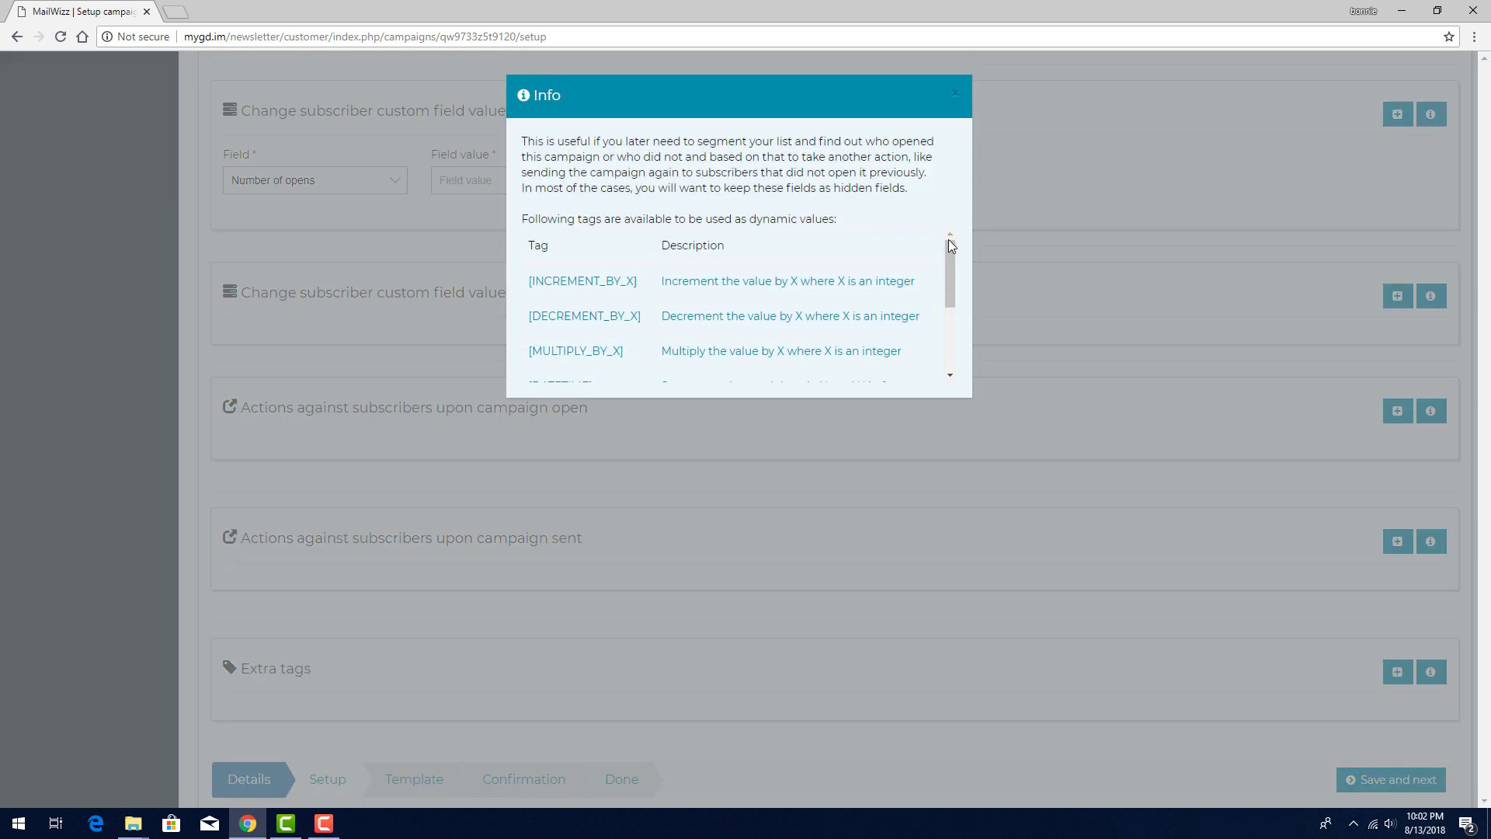
pyautogui.moveTo(637, 281); pyautogui.dragTo(529, 283)
pyautogui.hotkey('ctrl', 'c')
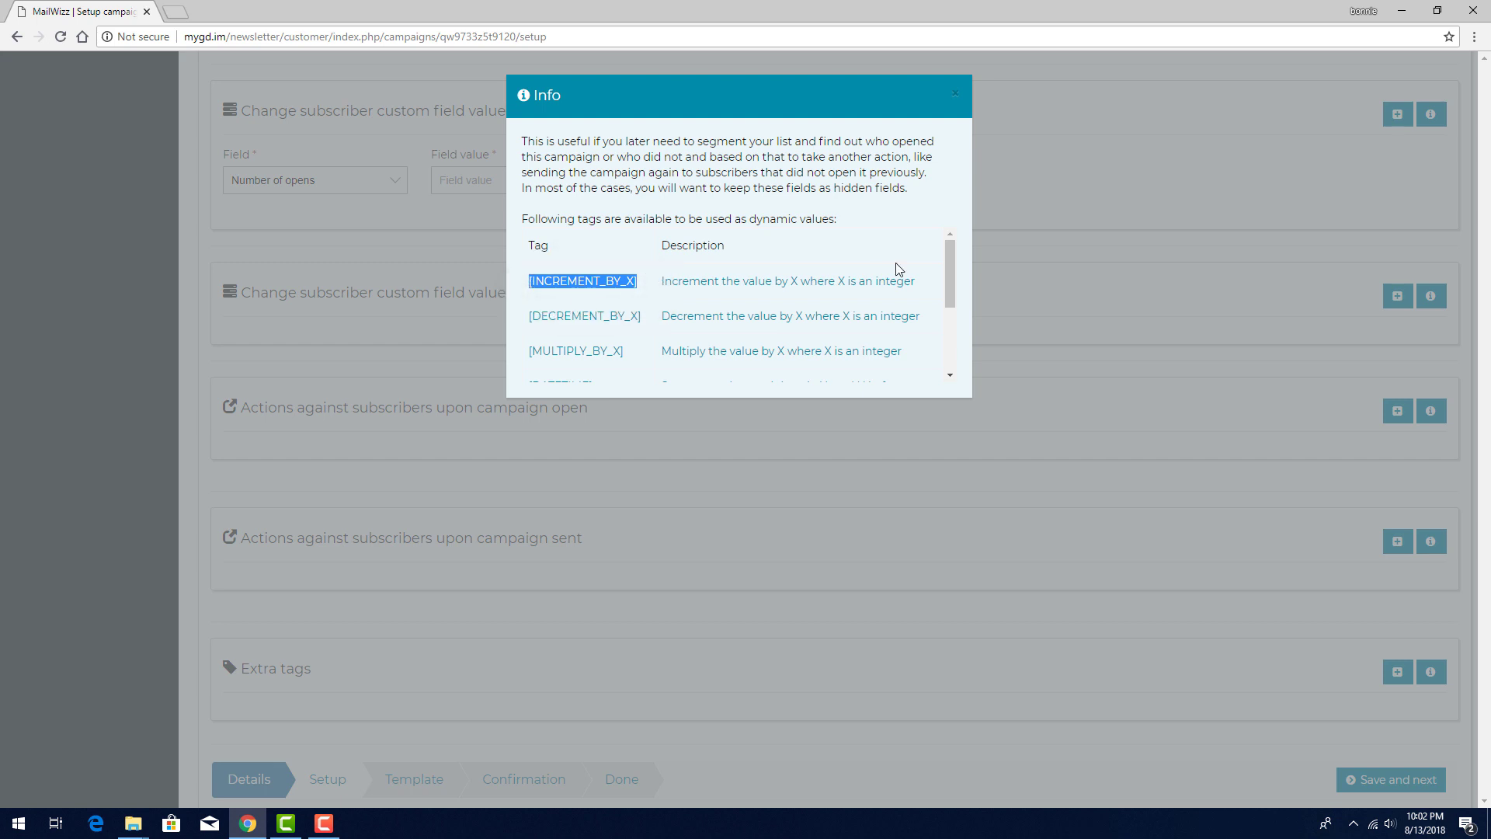
pyautogui.press('Escape')
pyautogui.click(693, 175)
pyautogui.hotkey('ctrl', 'v')
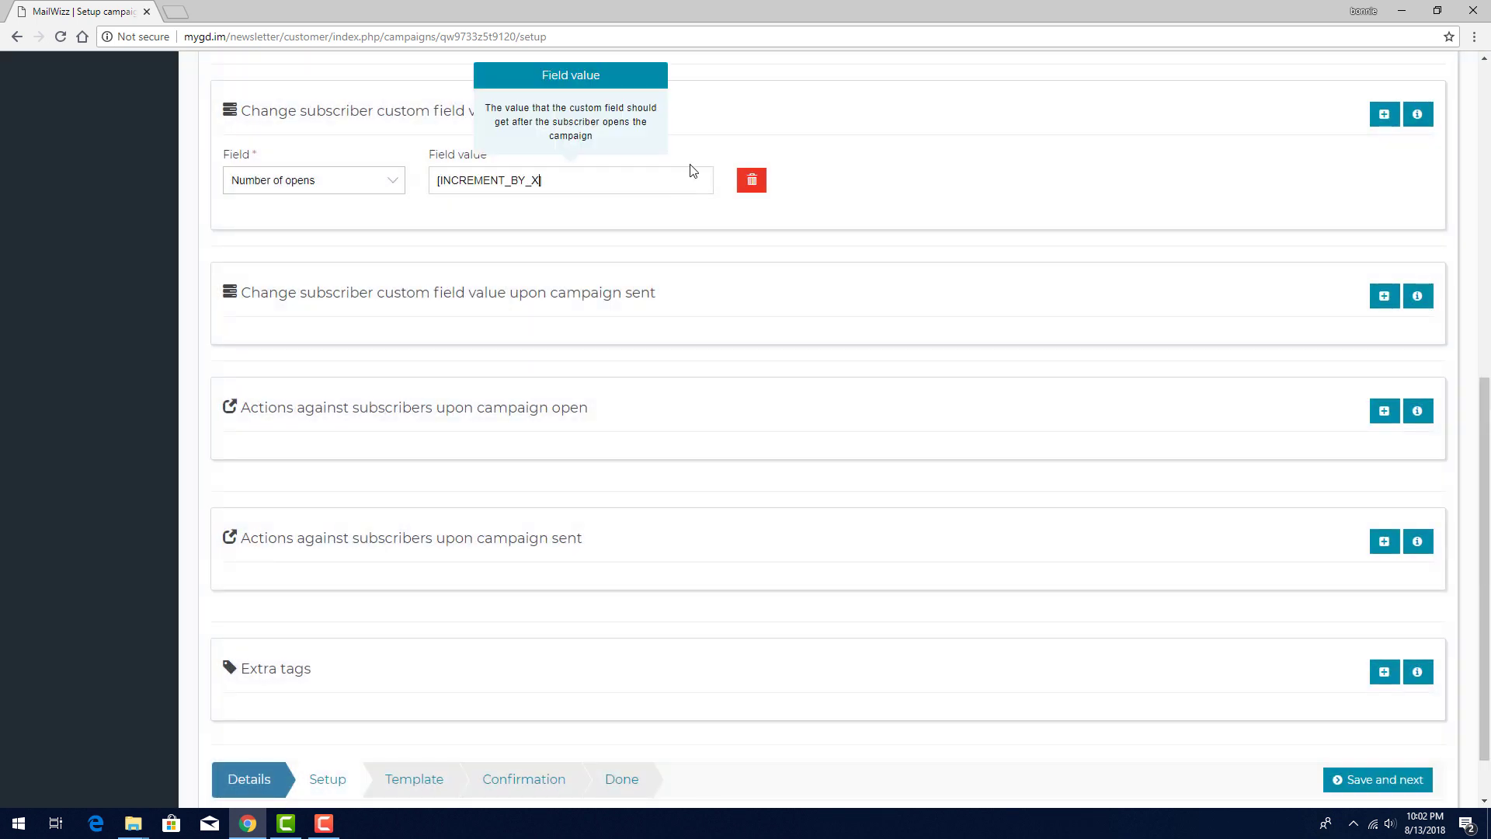
pyautogui.press('BackSpace')
# Complete the value as [INCREMENT_BY_1] and add a blank campaign-sent field rule.
pyautogui.write('1')
pyautogui.click(855, 206)
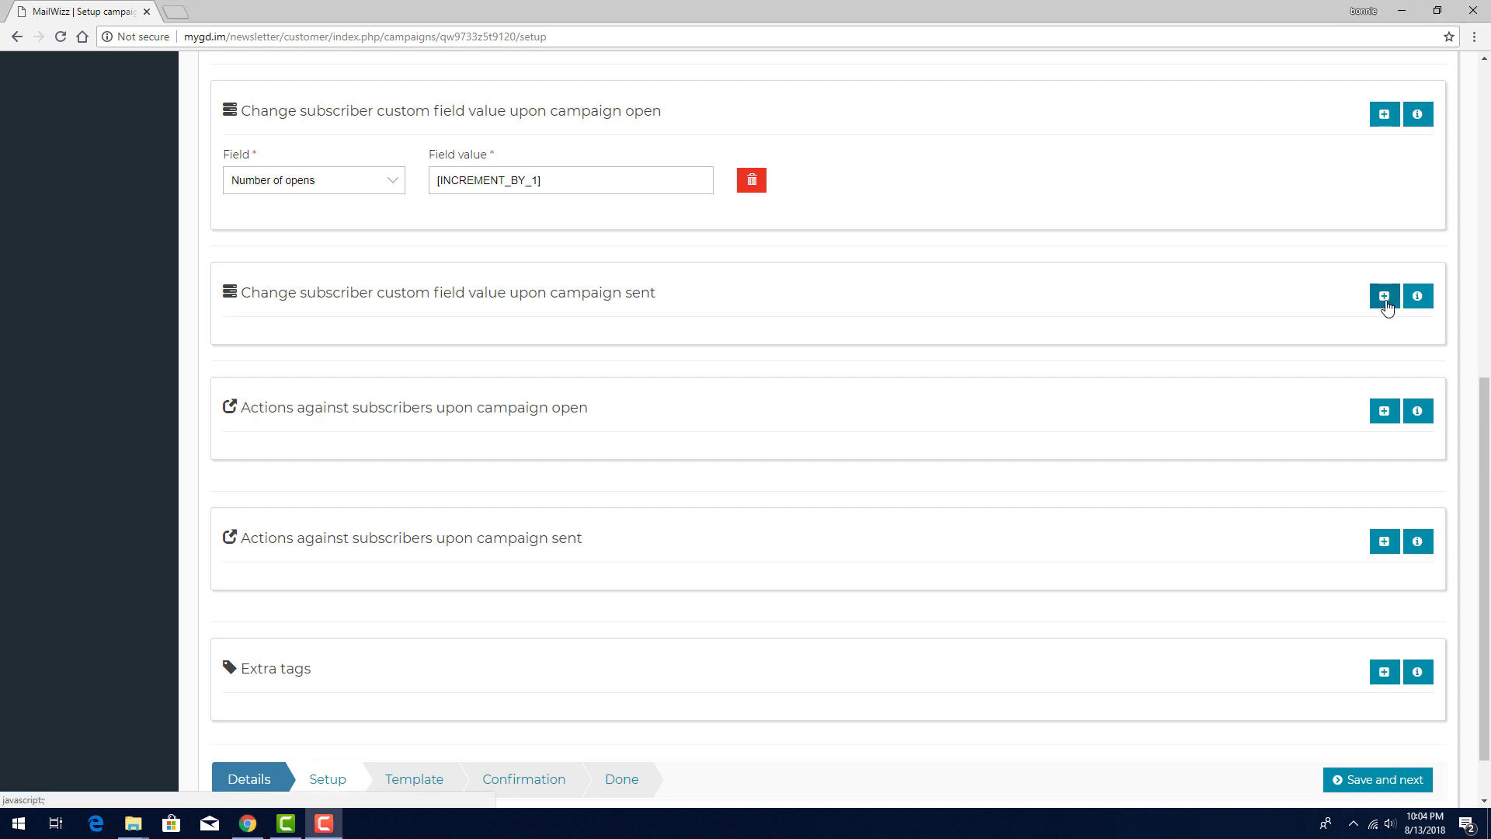
pyautogui.click(1384, 296)
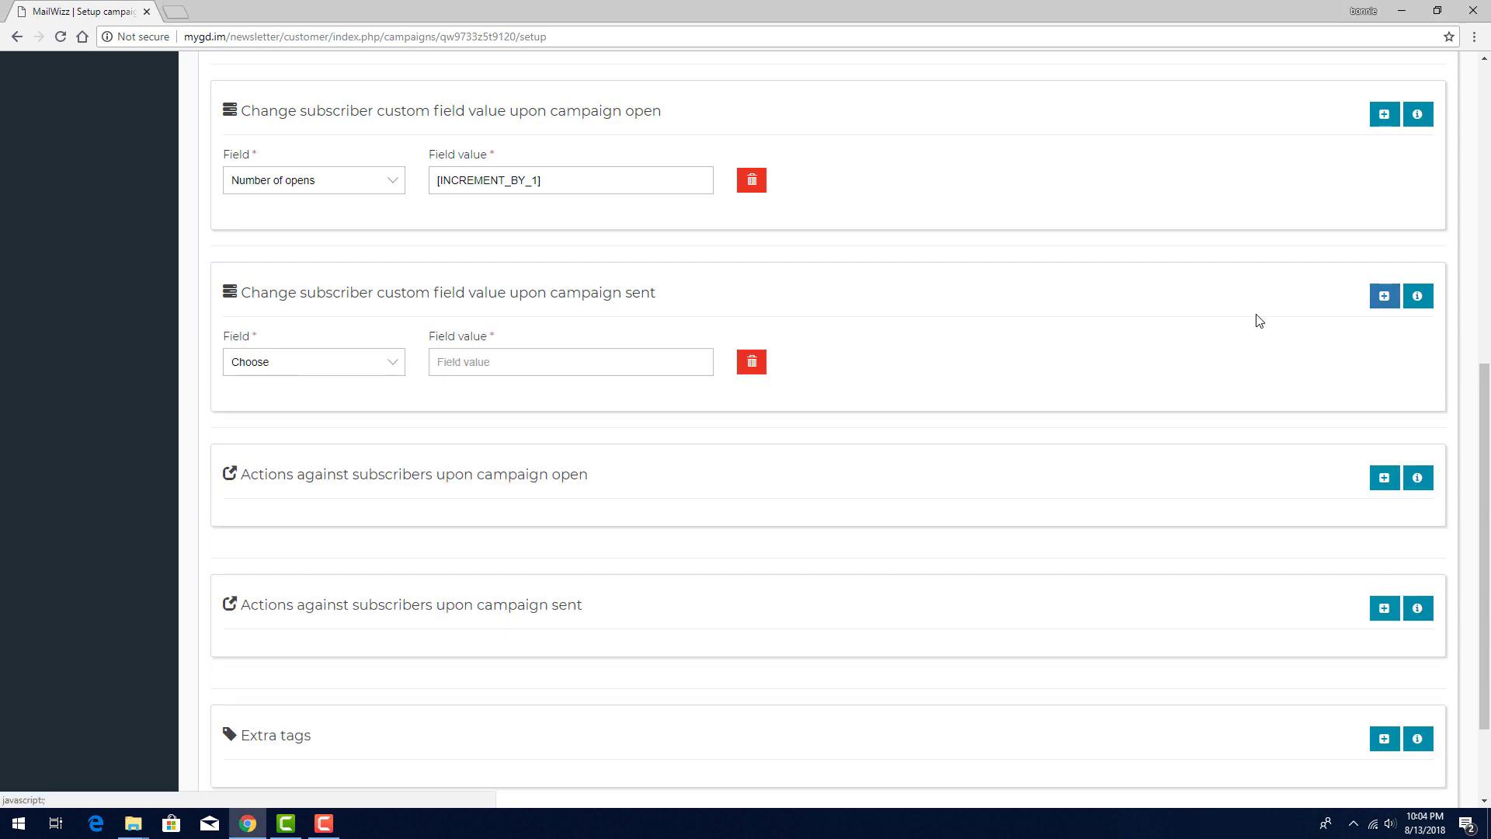
# Check the campaign-sent rule's help, then delete that rule.
pyautogui.click(1426, 304)
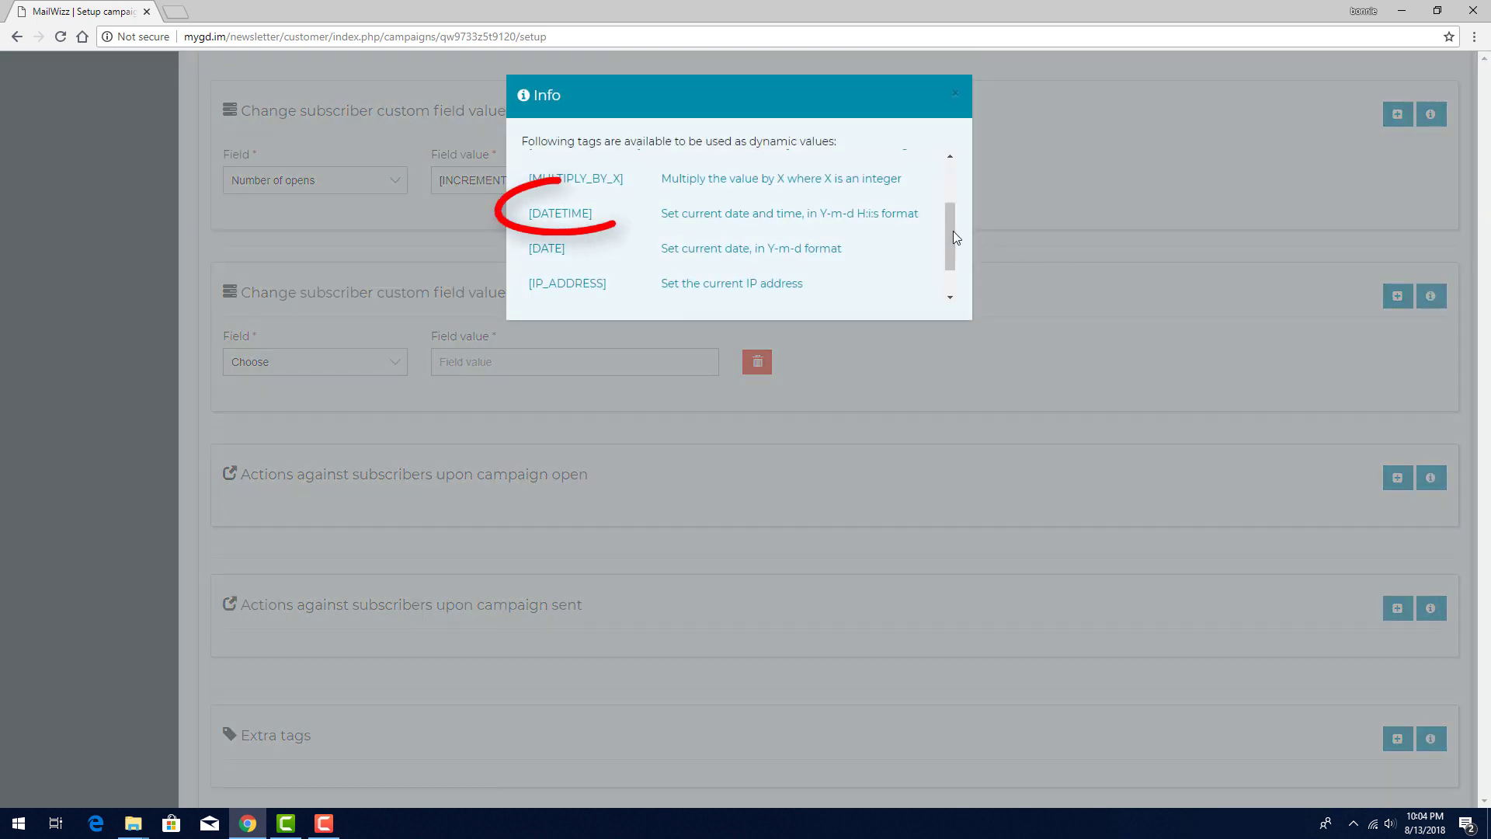
pyautogui.moveTo(951, 233); pyautogui.dragTo(950, 208)
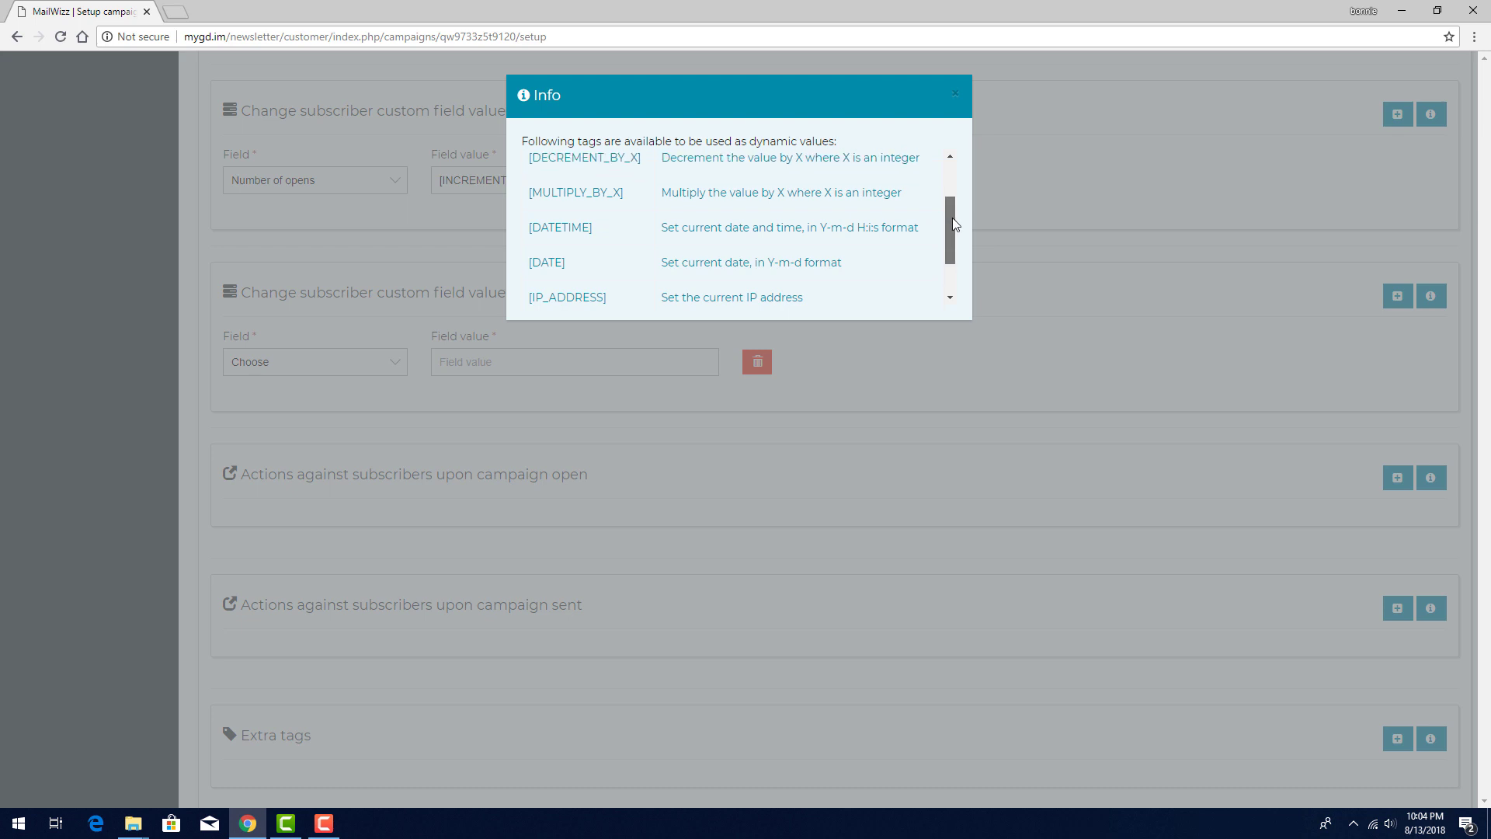
pyautogui.click(1083, 337)
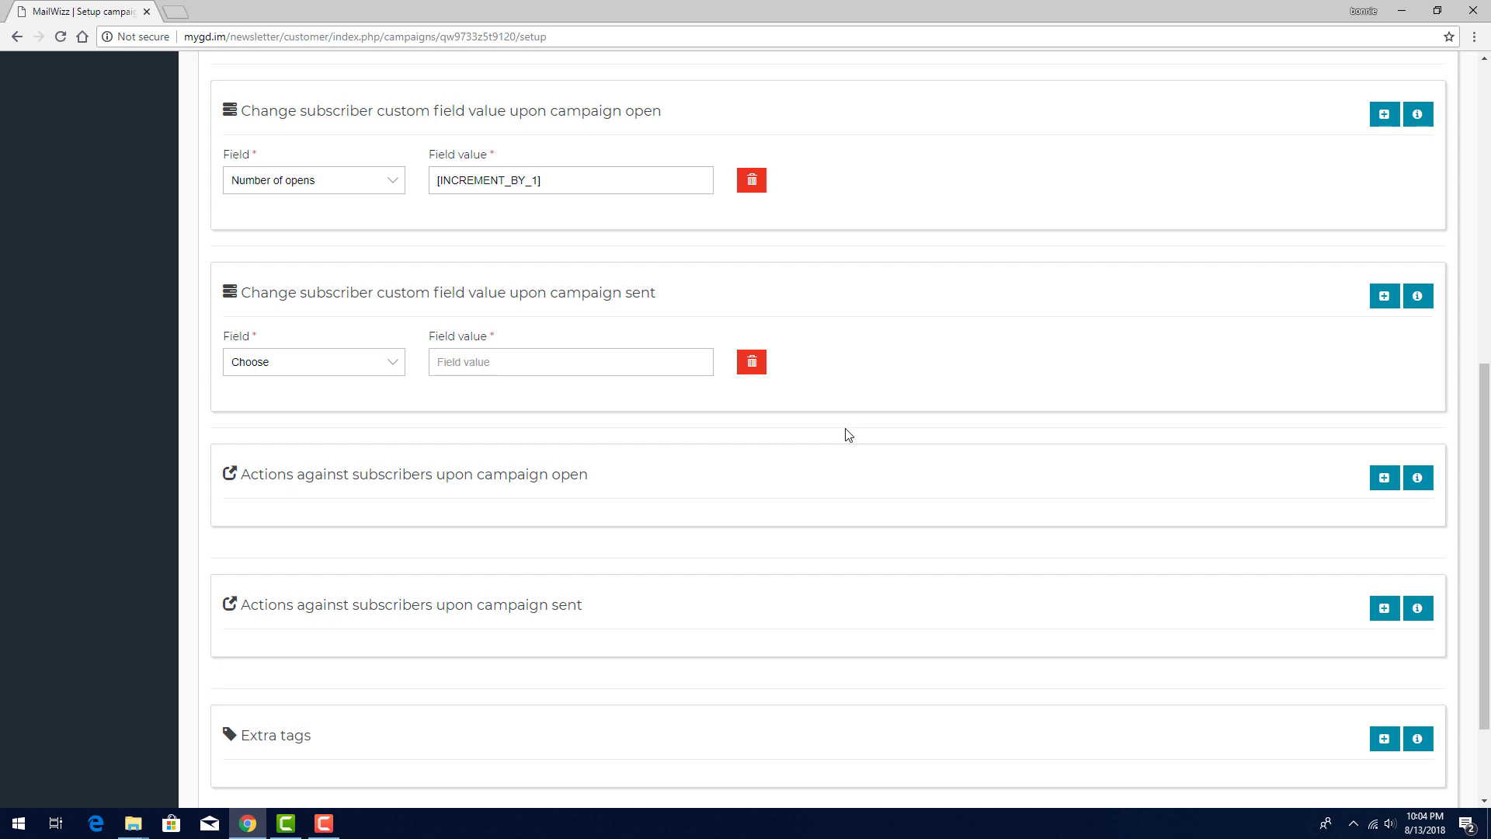
pyautogui.click(750, 371)
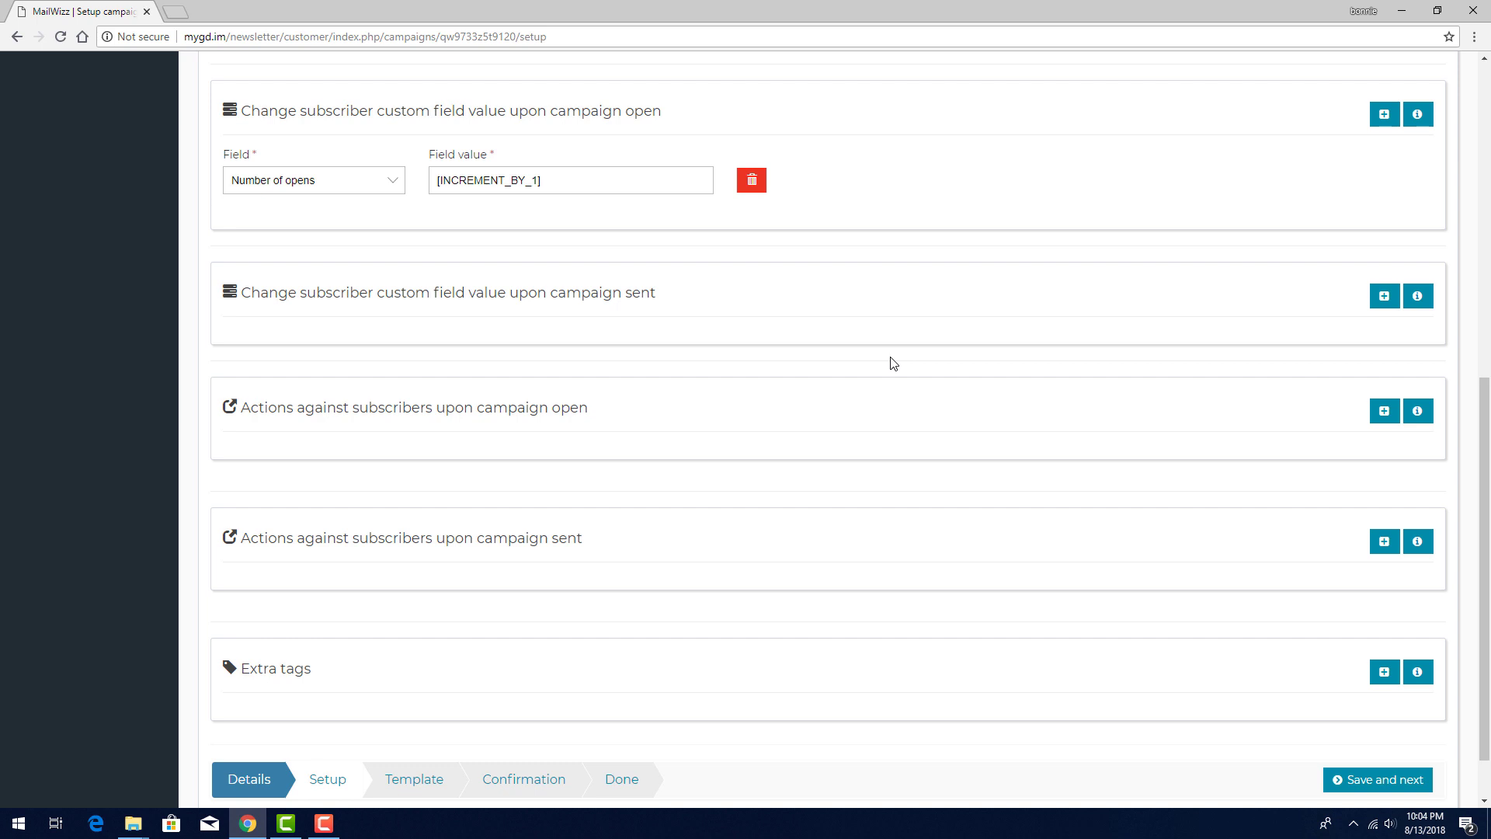
pyautogui.press('F10')
# Add and discard an empty subscriber action rule, then save the setup and continue.
pyautogui.click(1384, 411)
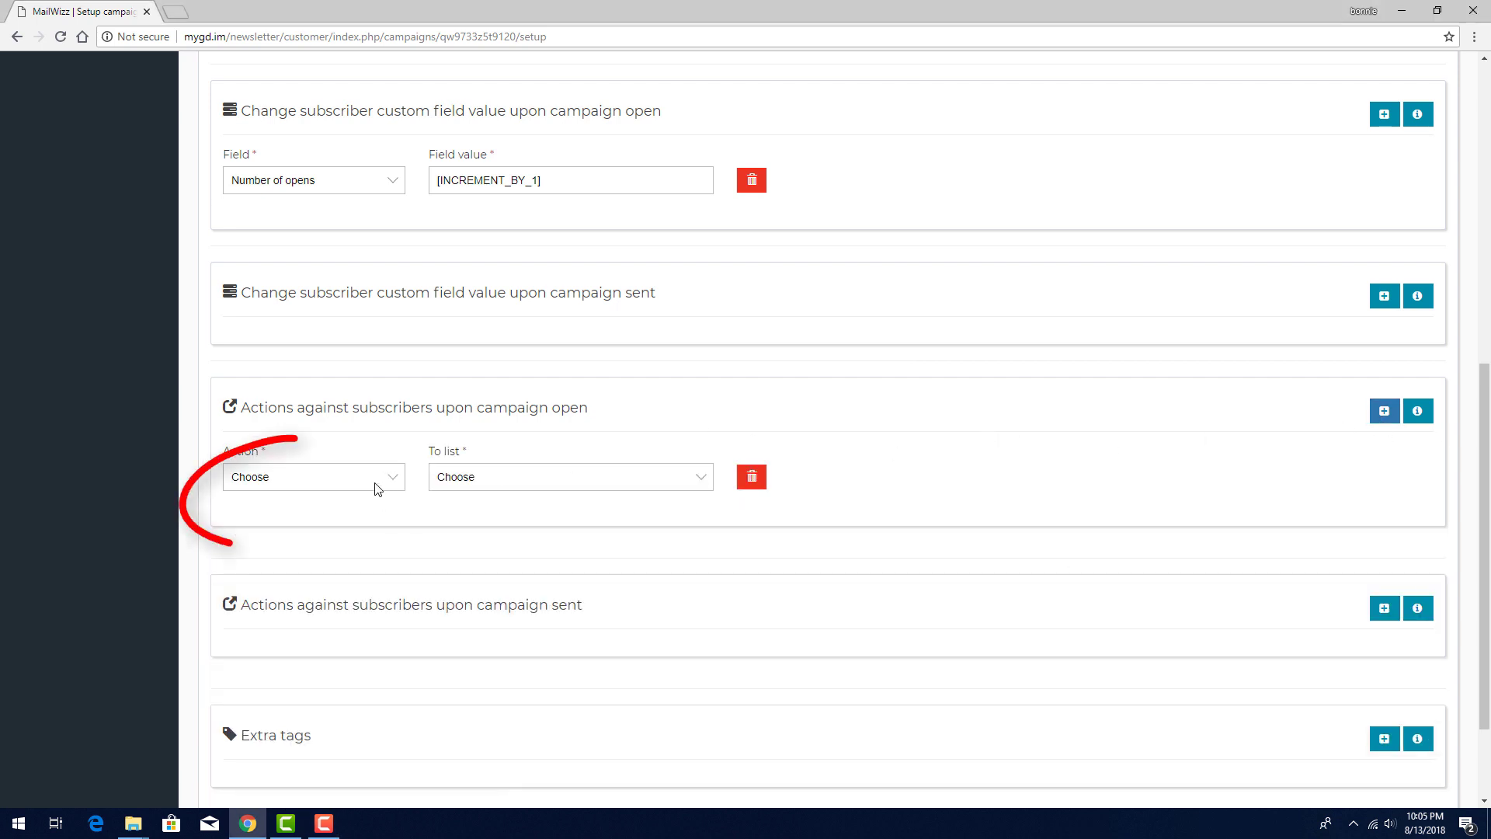
pyautogui.click(374, 483)
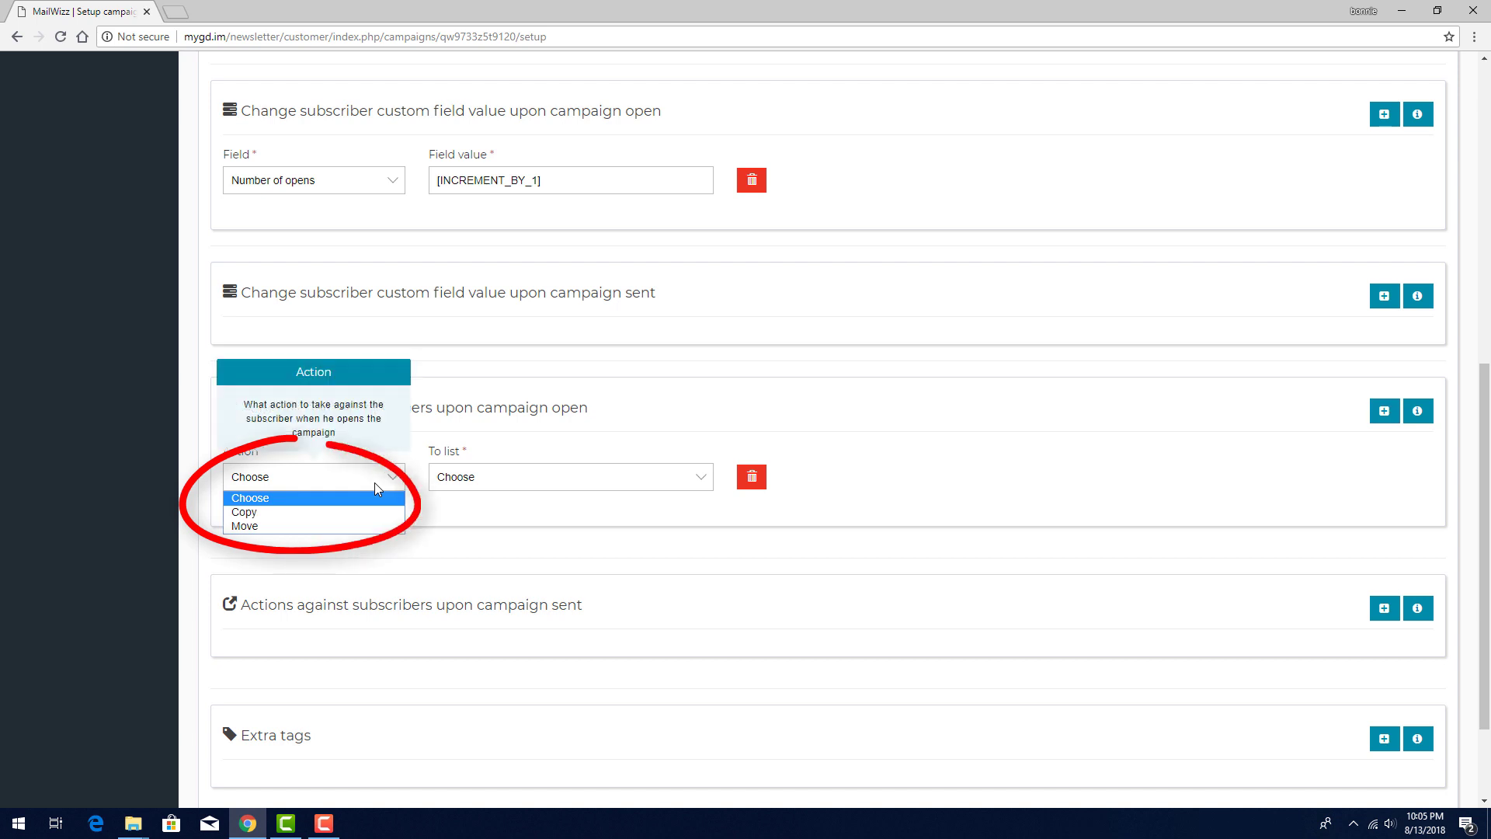
pyautogui.click(435, 516)
pyautogui.click(750, 478)
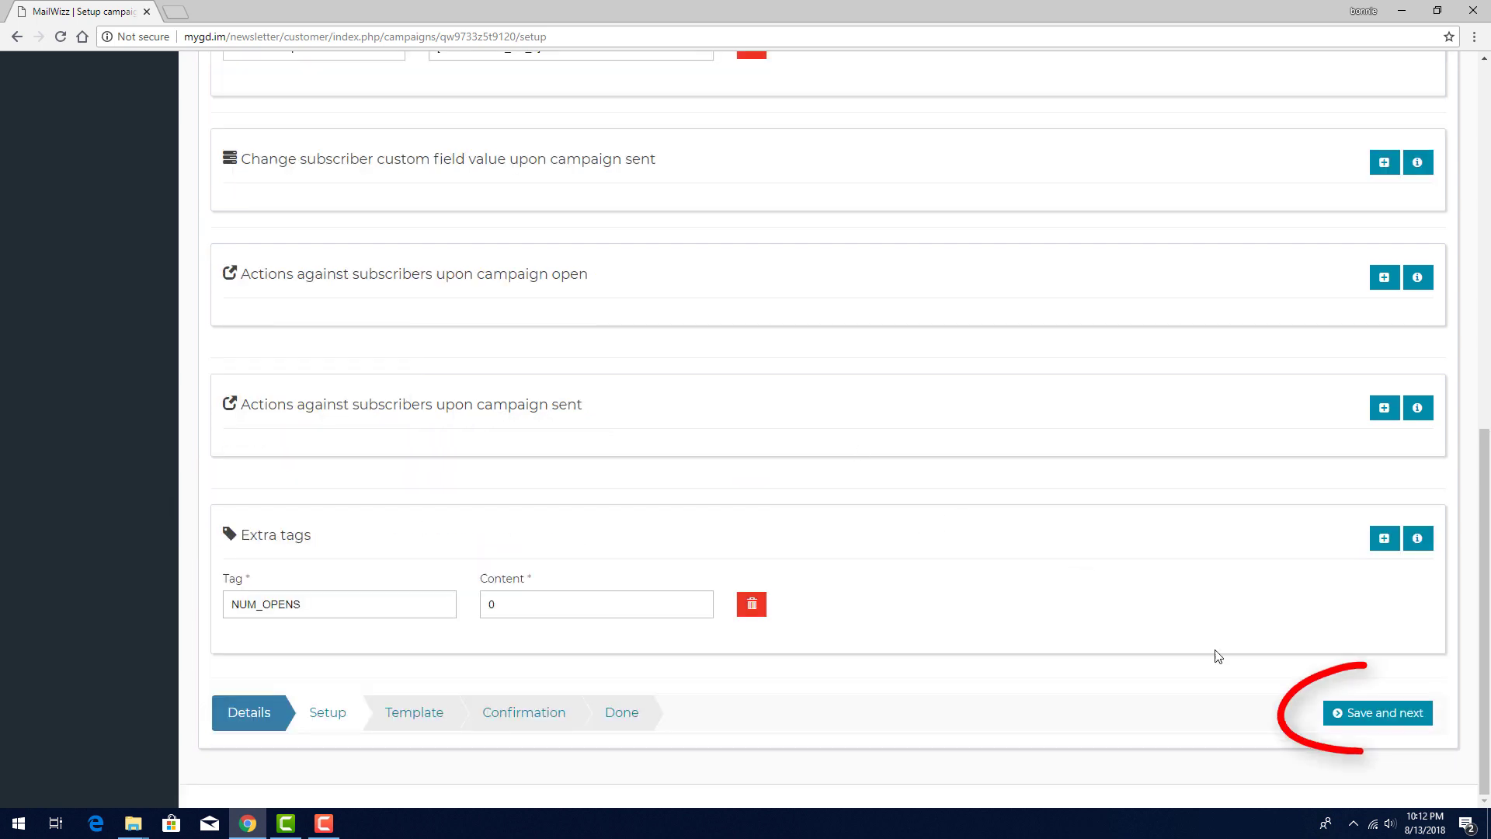
pyautogui.click(1378, 713)
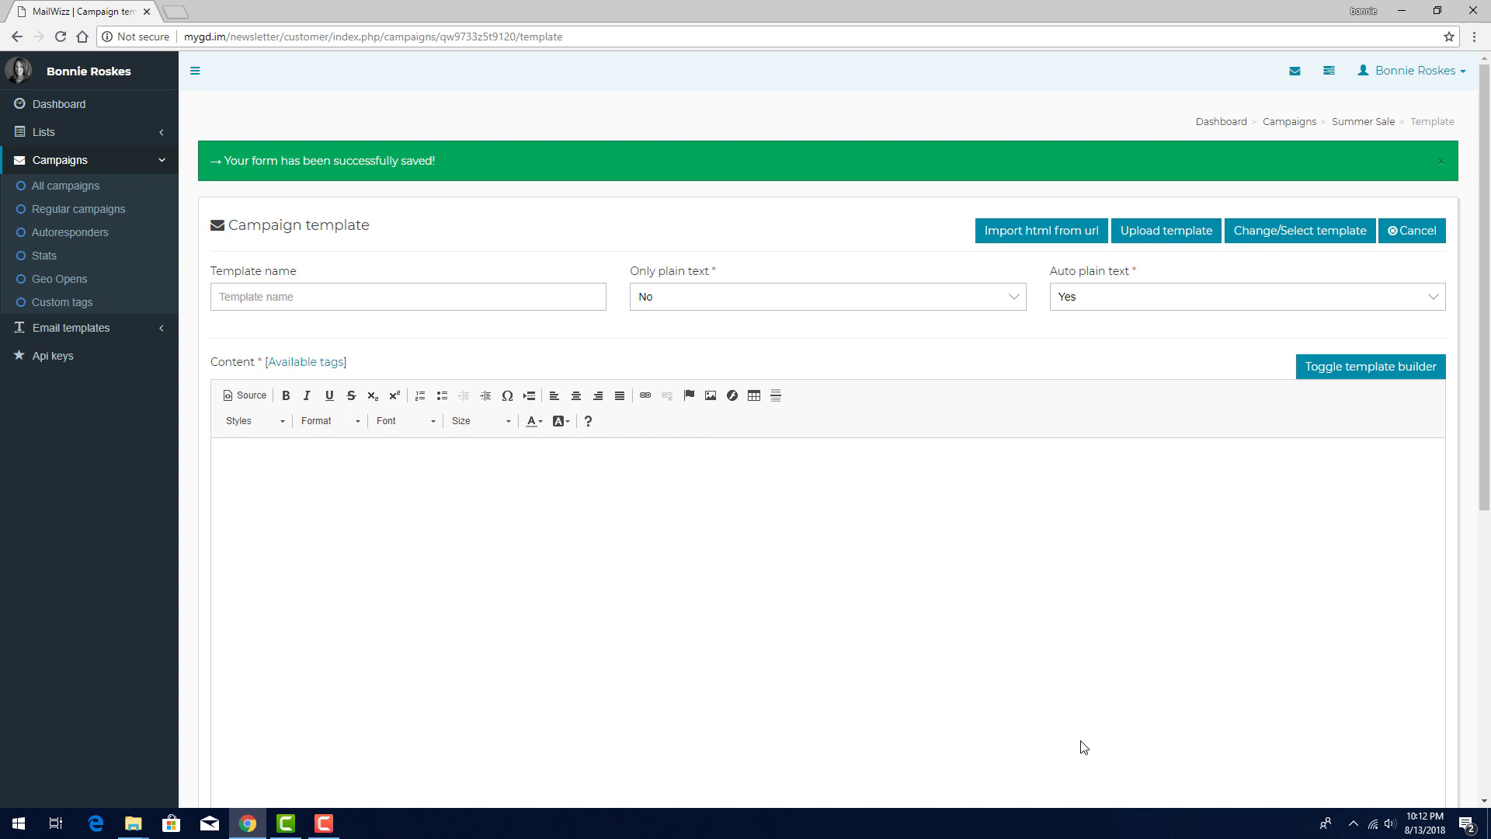
# Switch to the template builder and place Boxed Text, Divider and Image + Caption blocks.
pyautogui.click(1370, 366)
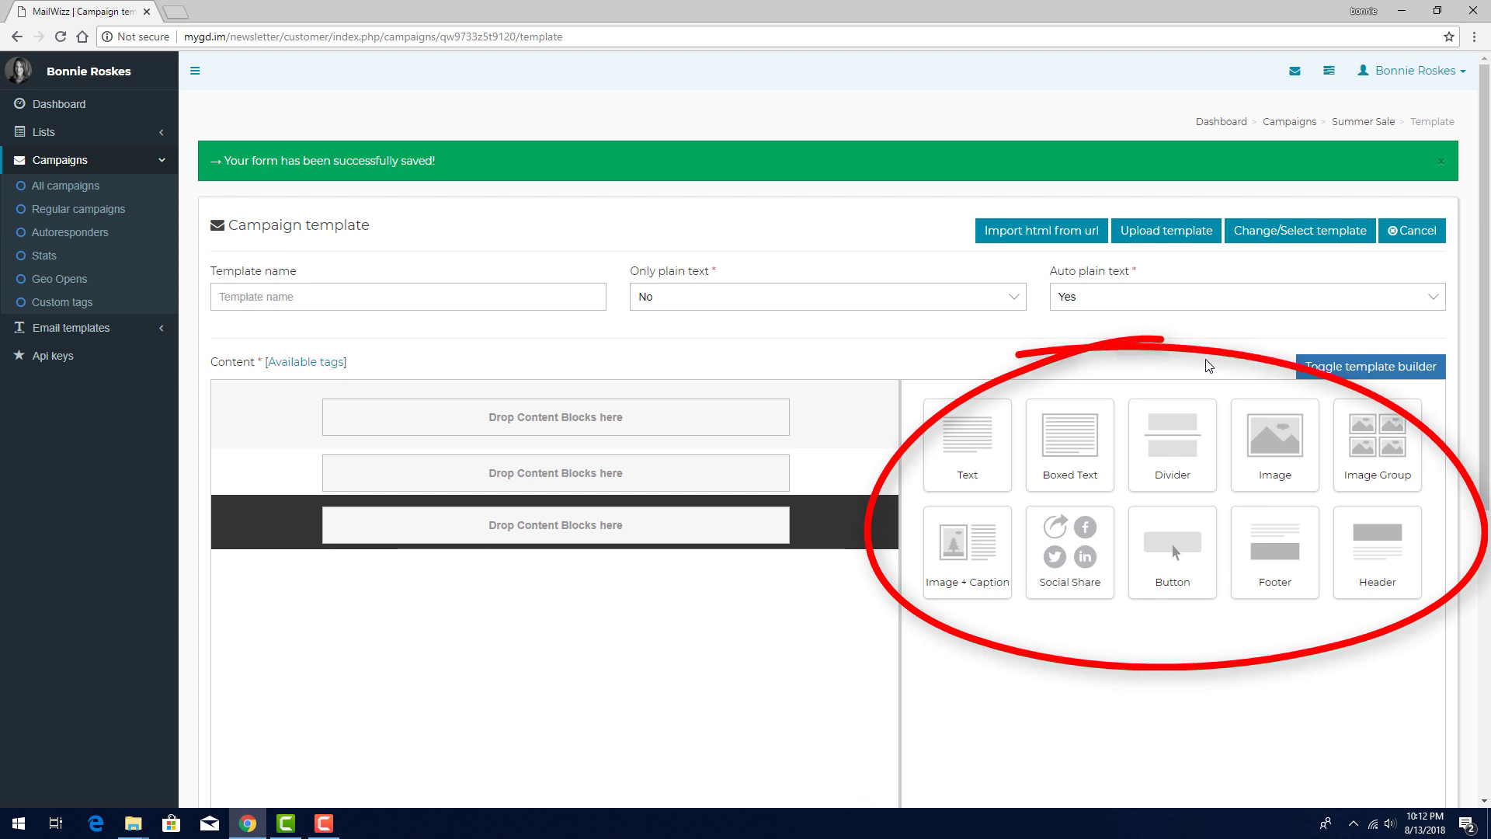
pyautogui.moveTo(1079, 426); pyautogui.dragTo(746, 437)
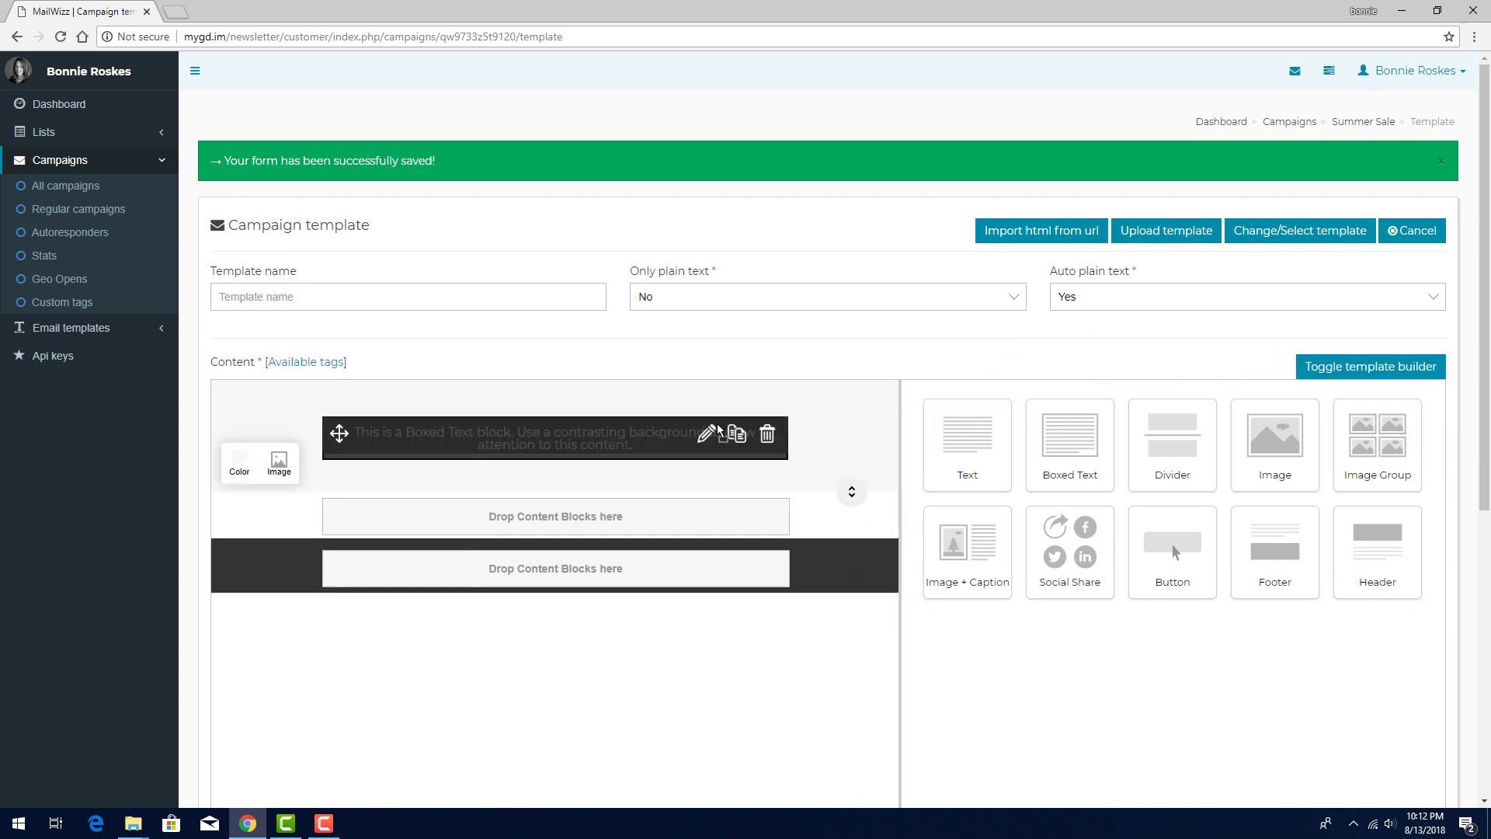
pyautogui.moveTo(971, 466); pyautogui.dragTo(722, 532)
pyautogui.moveTo(980, 544); pyautogui.dragTo(708, 599)
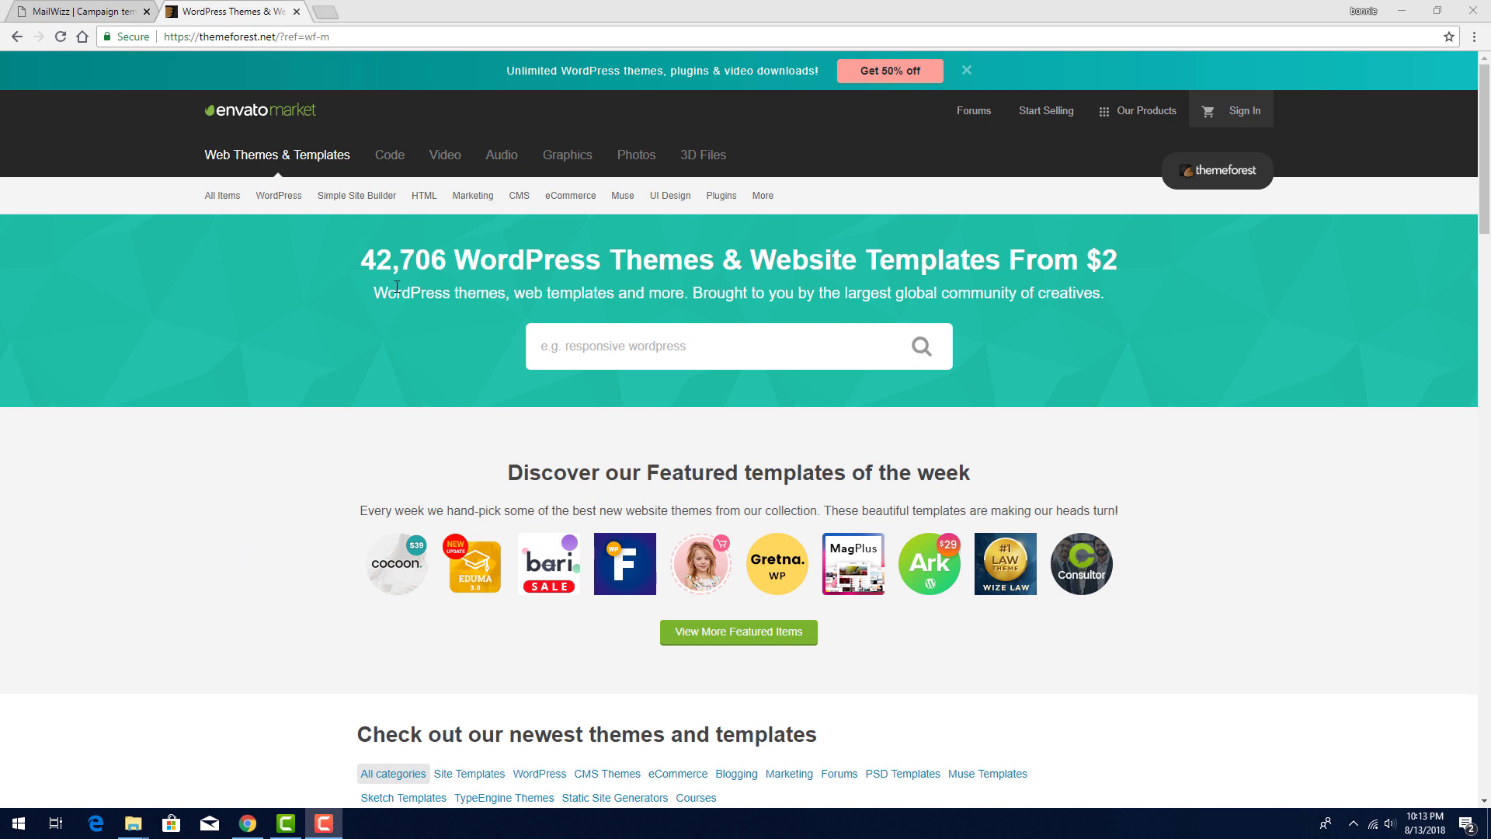
# Open ThemeForest's Marketing > Email Templates listing and scroll through it.
pyautogui.moveTo(450, 196)
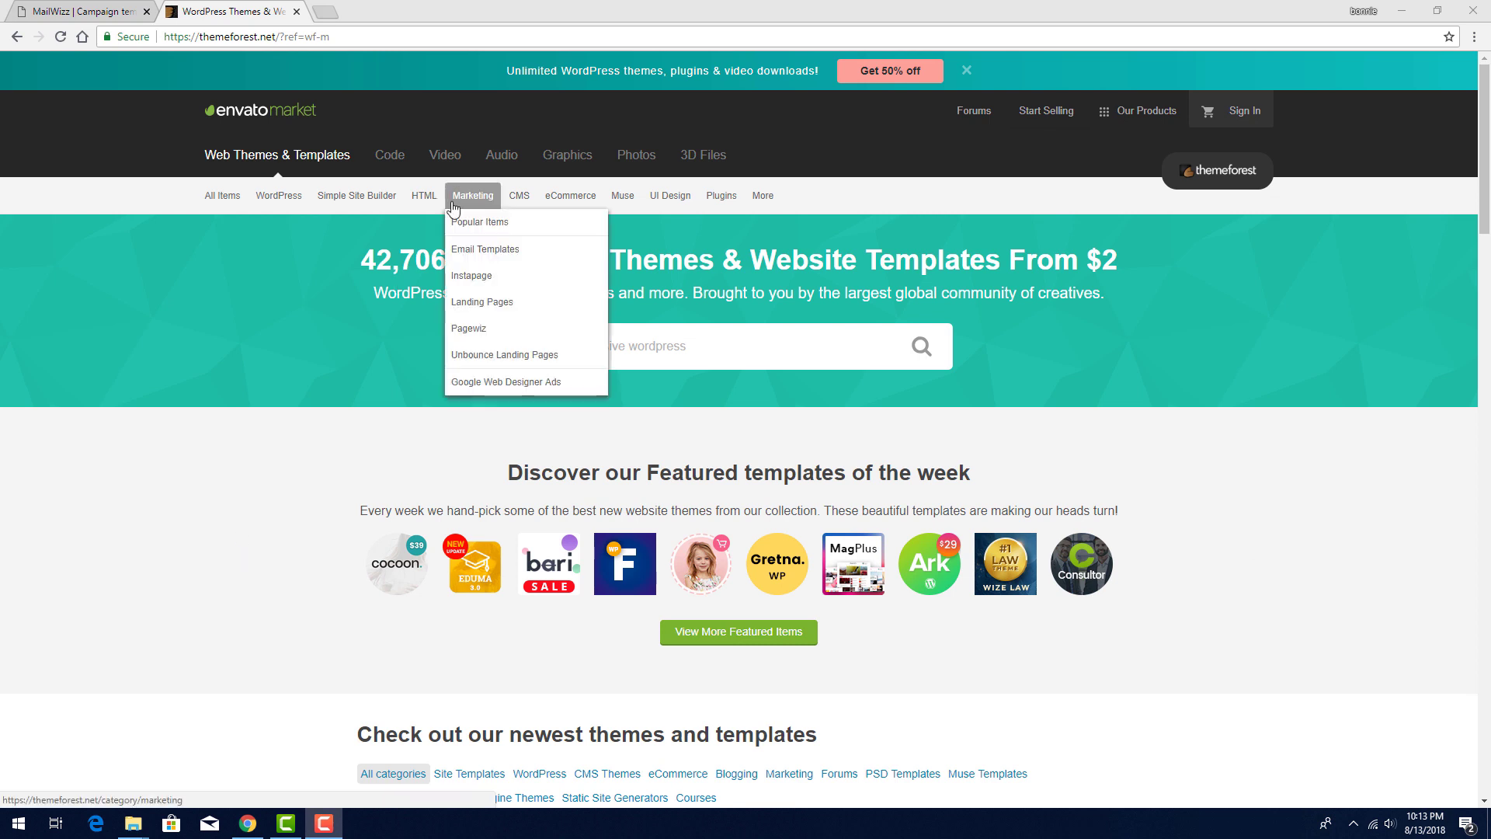
pyautogui.click(476, 250)
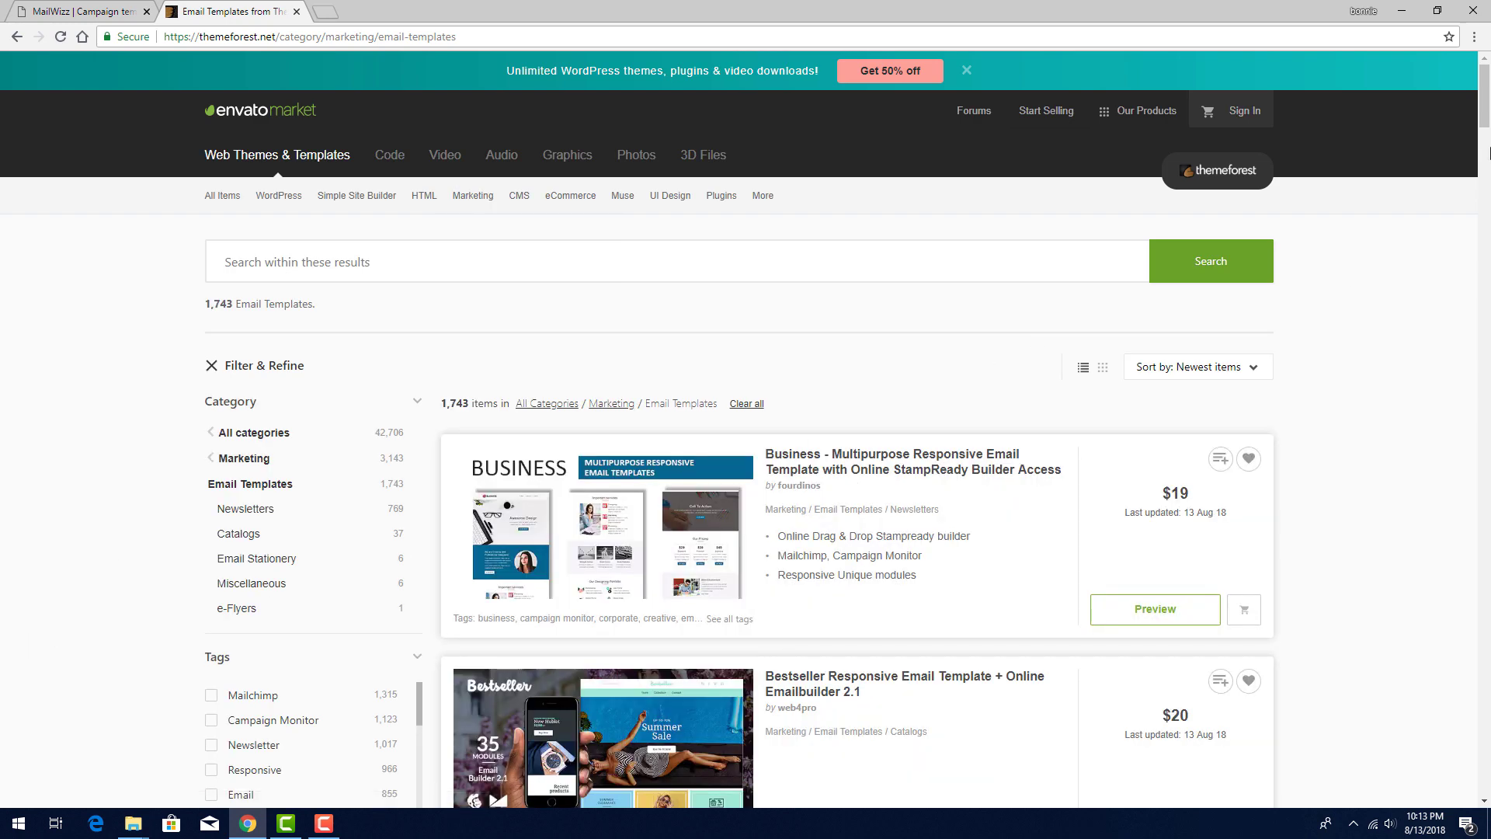
pyautogui.moveTo(1487, 107); pyautogui.dragTo(1486, 242)
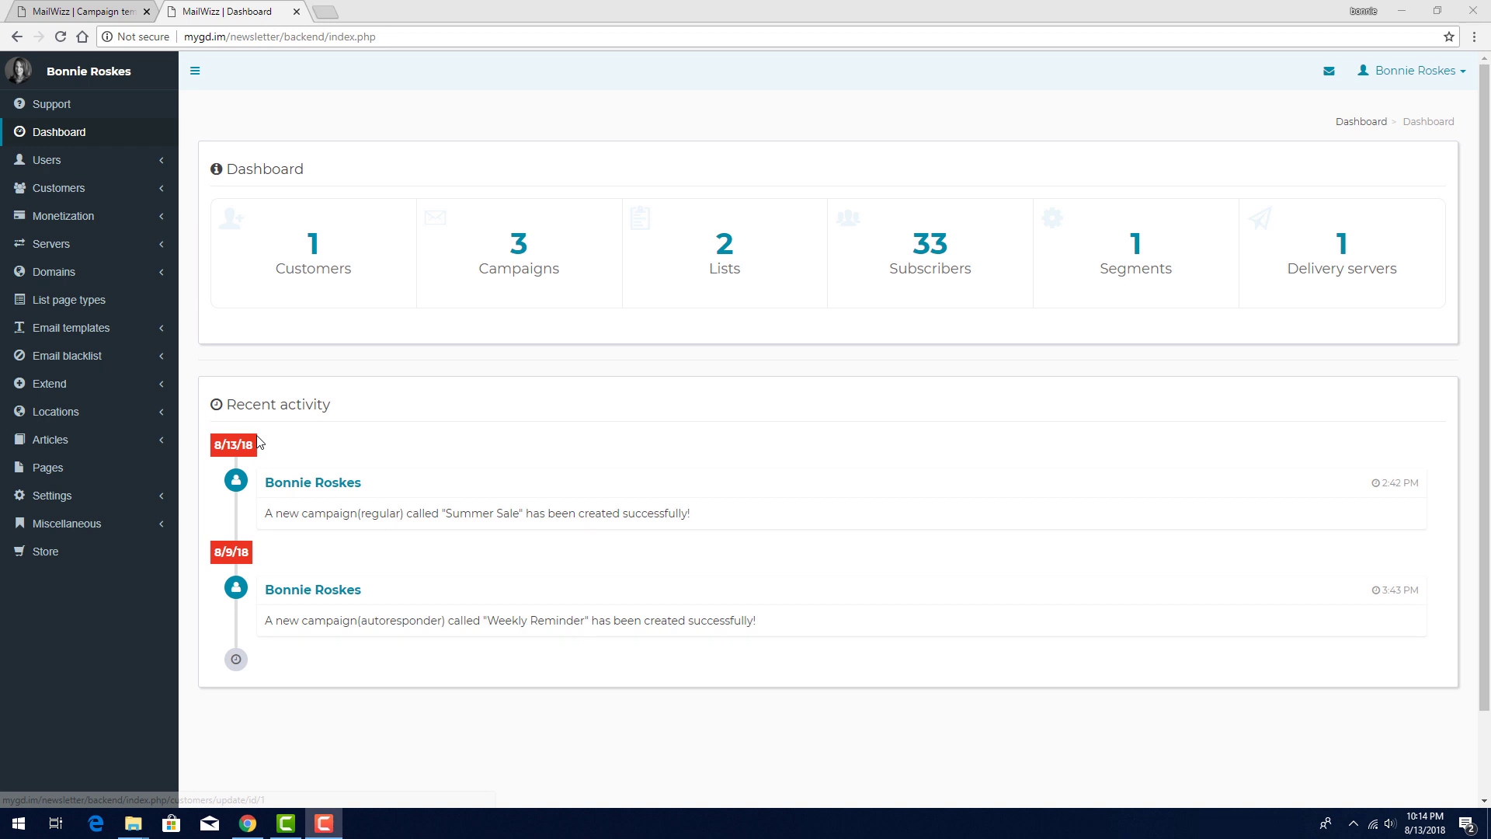
# Expand Email templates in the admin sidebar, visit Gallery, then open Categories.
pyautogui.click(99, 326)
pyautogui.click(49, 378)
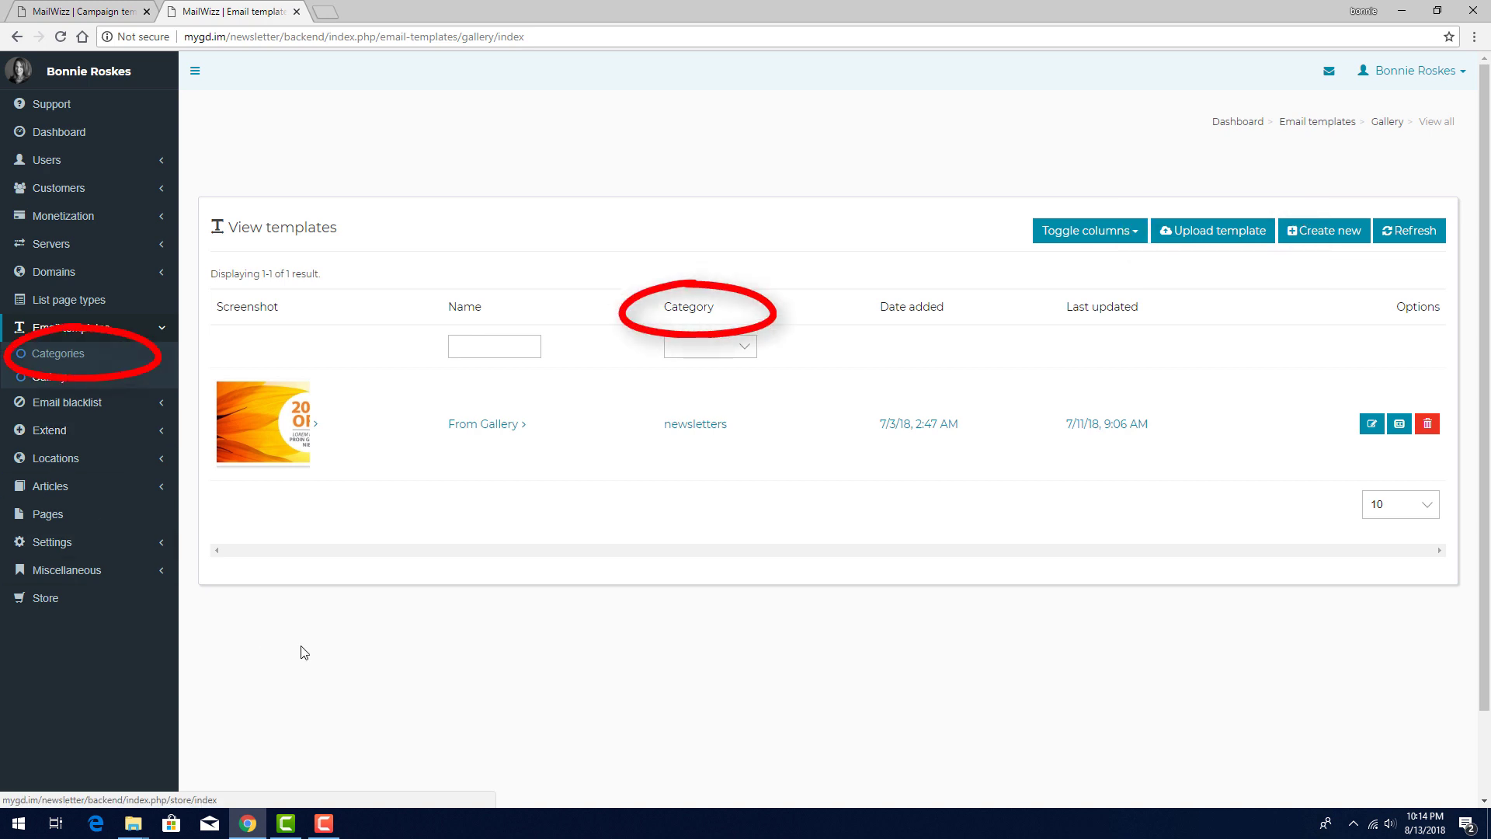
pyautogui.click(60, 354)
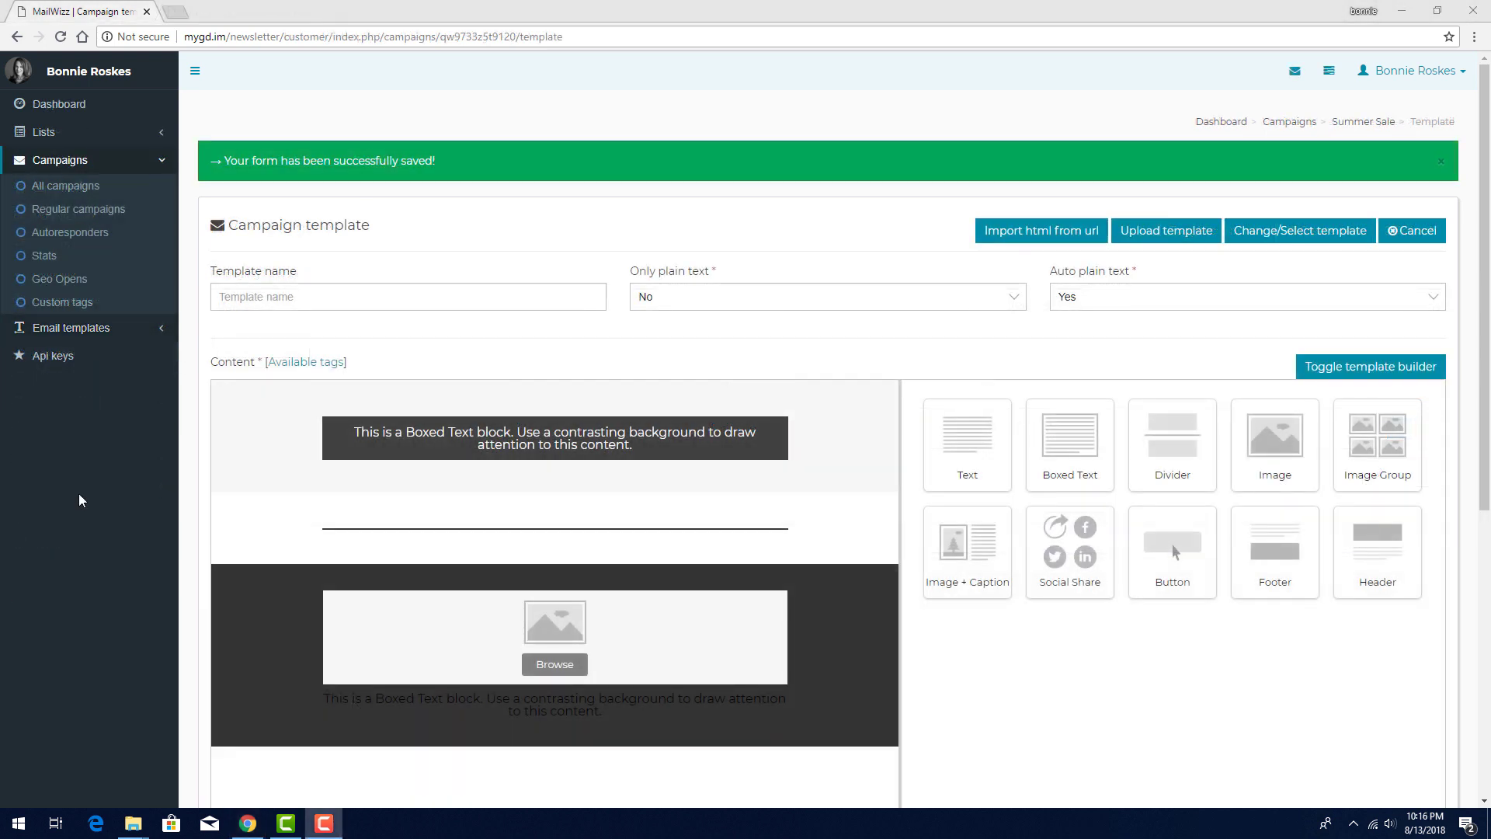
# In the customer area, open Email templates Gallery, then the Templates list.
pyautogui.click(78, 330)
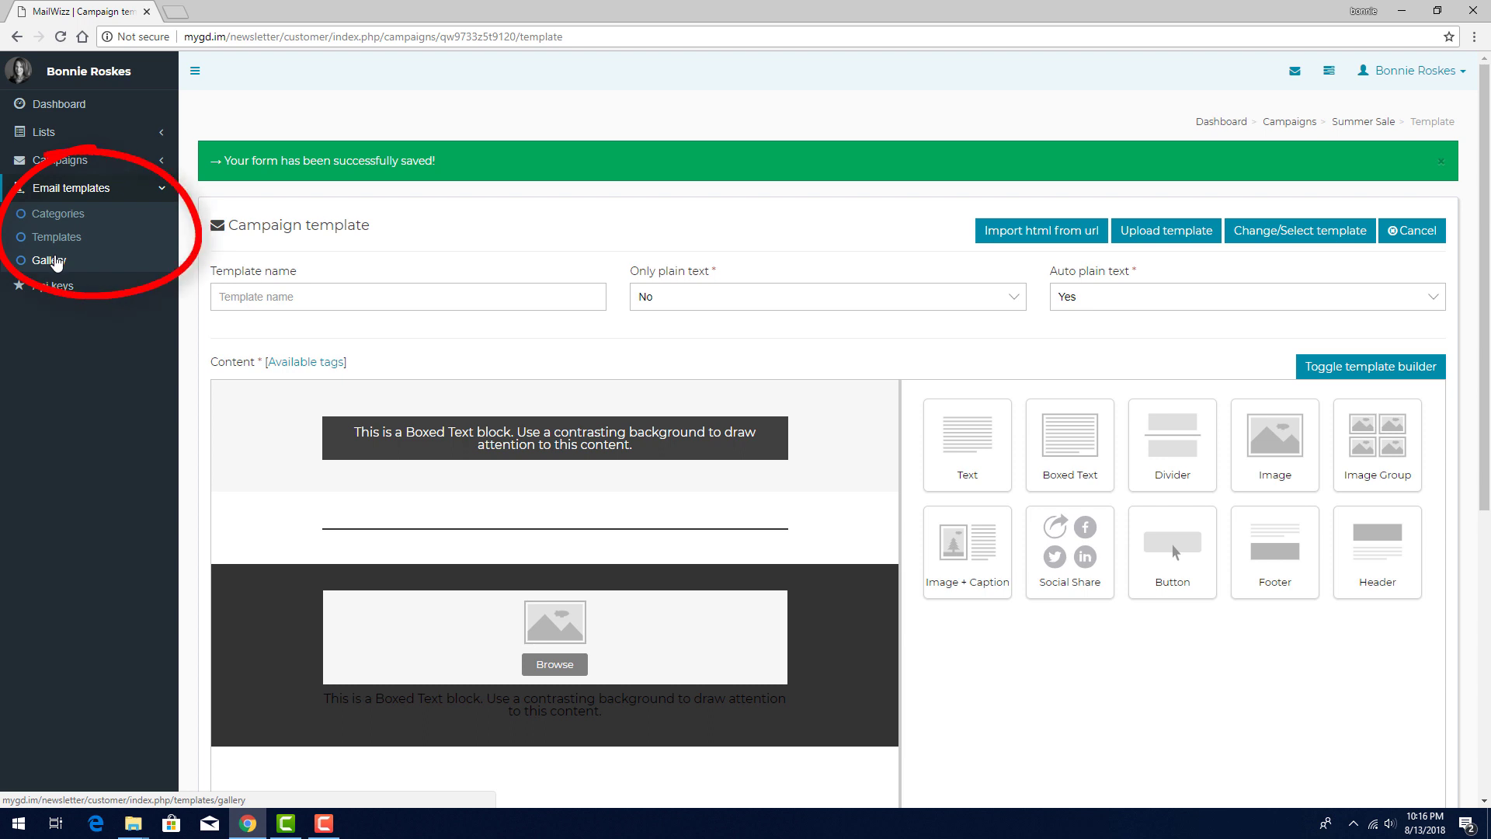
pyautogui.click(56, 262)
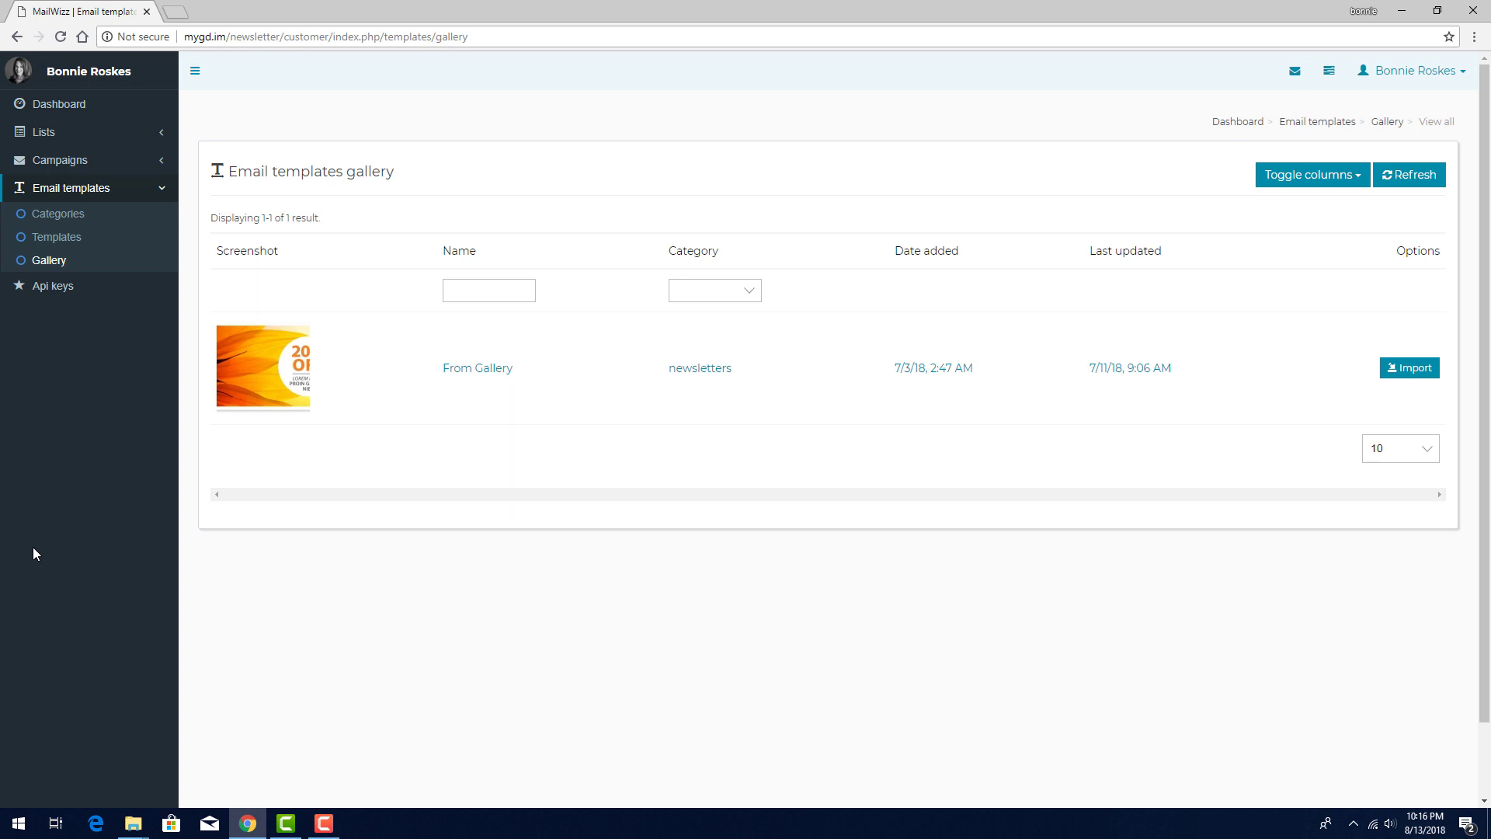
pyautogui.click(49, 237)
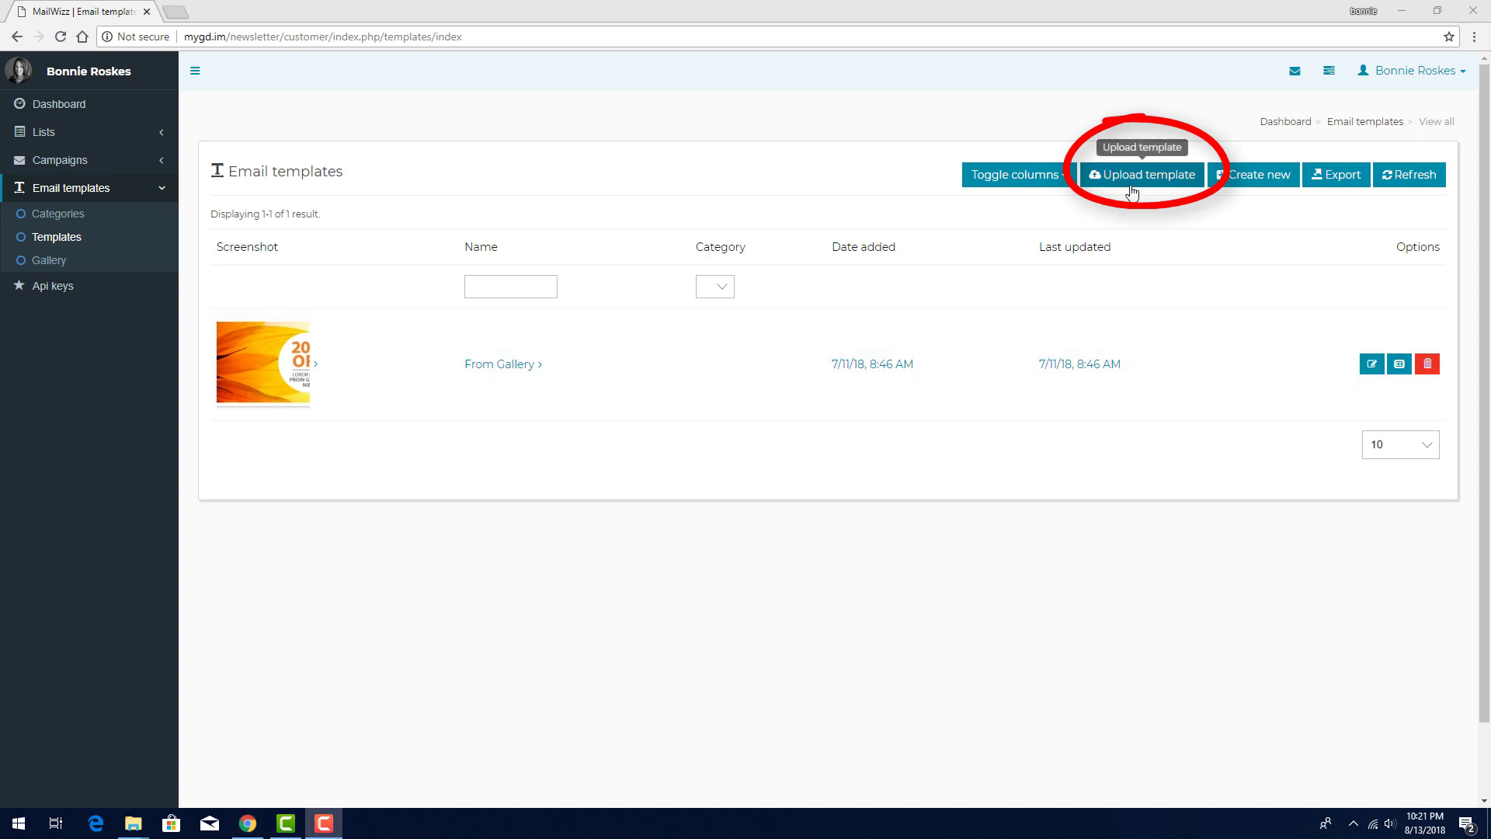
# Upload the mailwizz-template.zip archive as a new email template.
pyautogui.click(1132, 181)
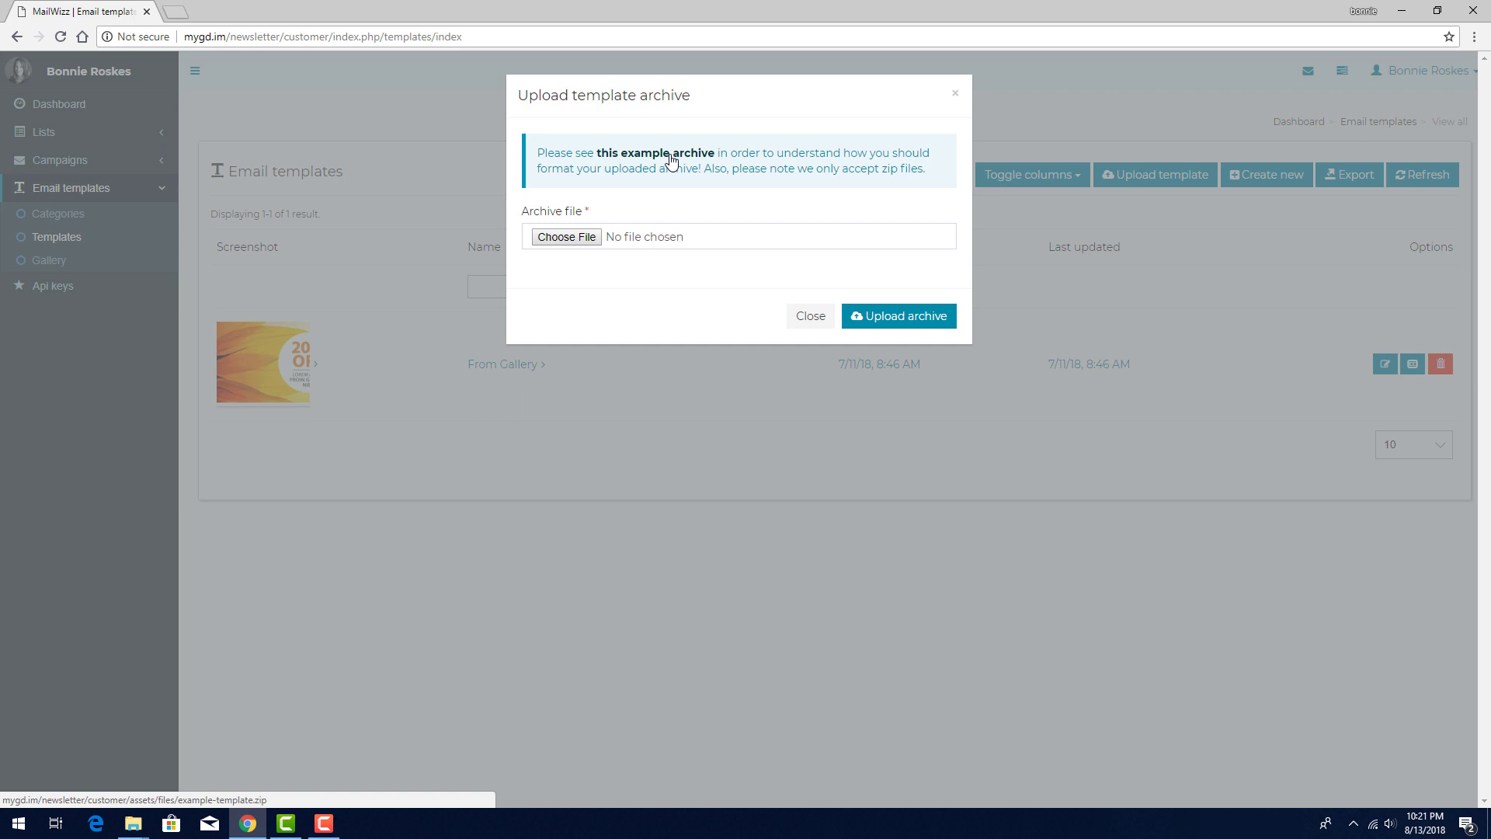
pyautogui.click(567, 238)
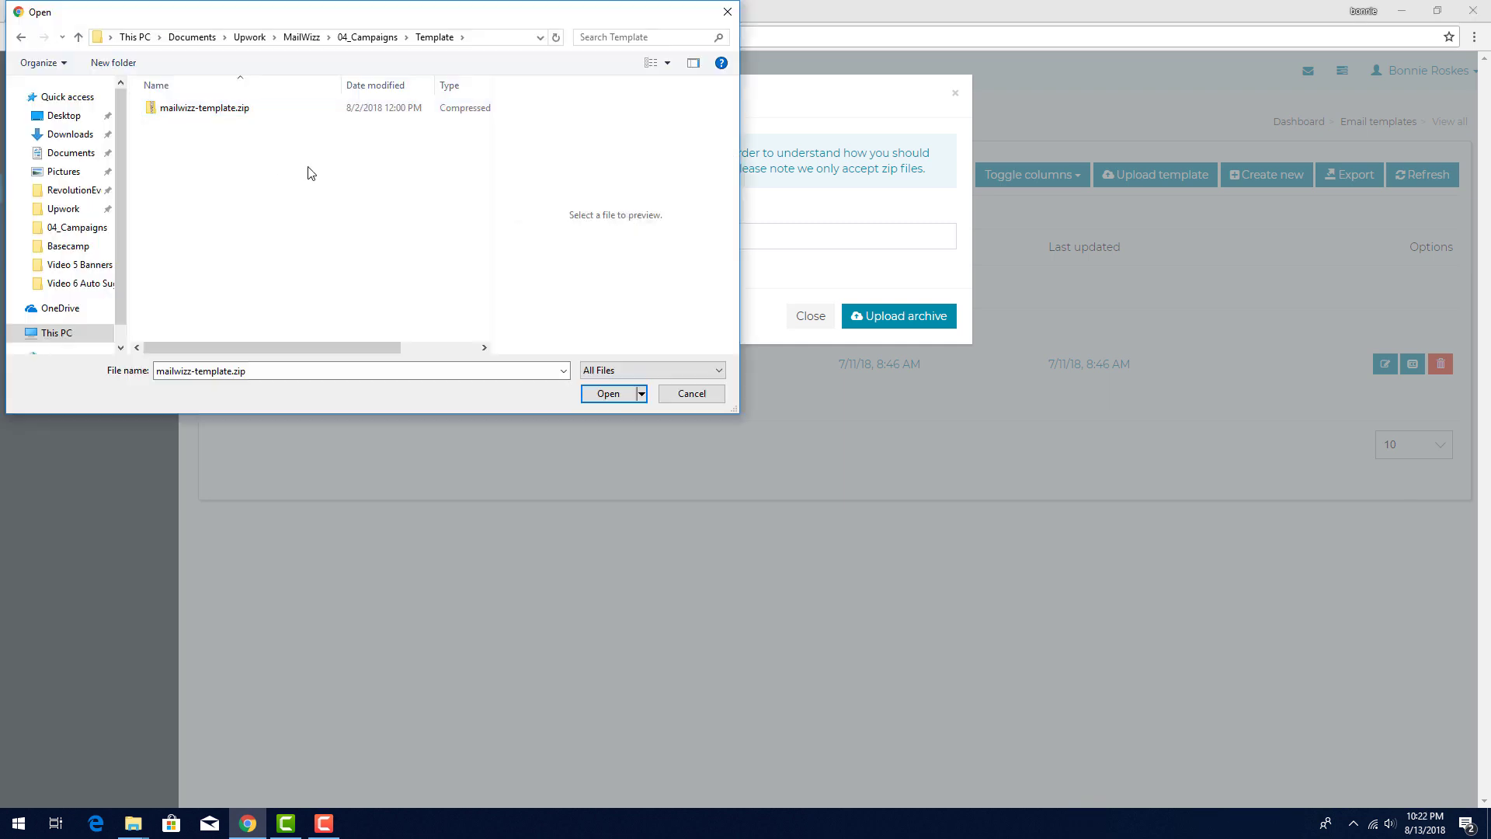
pyautogui.click(195, 113)
pyautogui.click(602, 396)
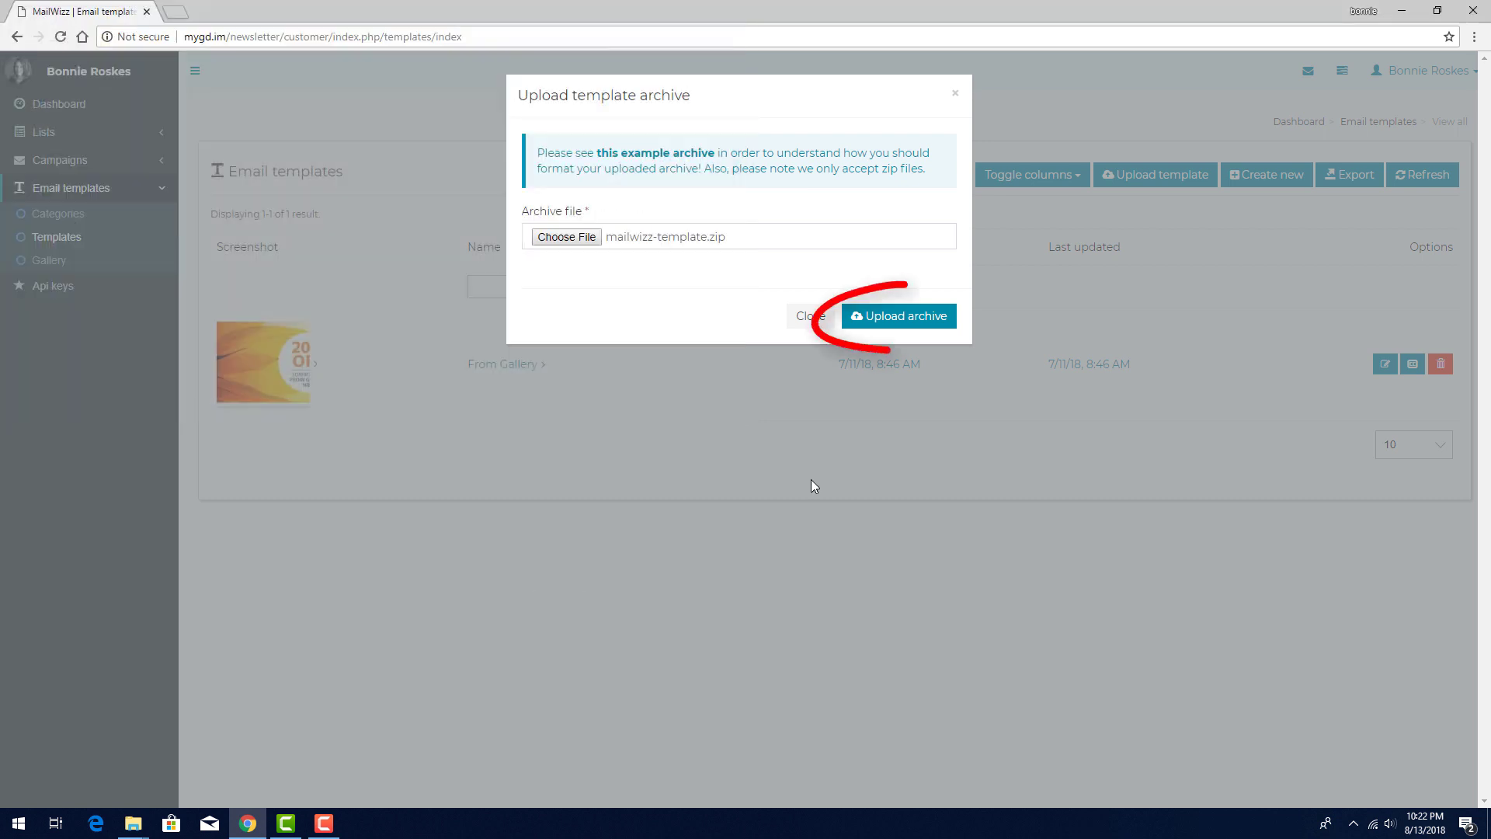
pyautogui.click(899, 316)
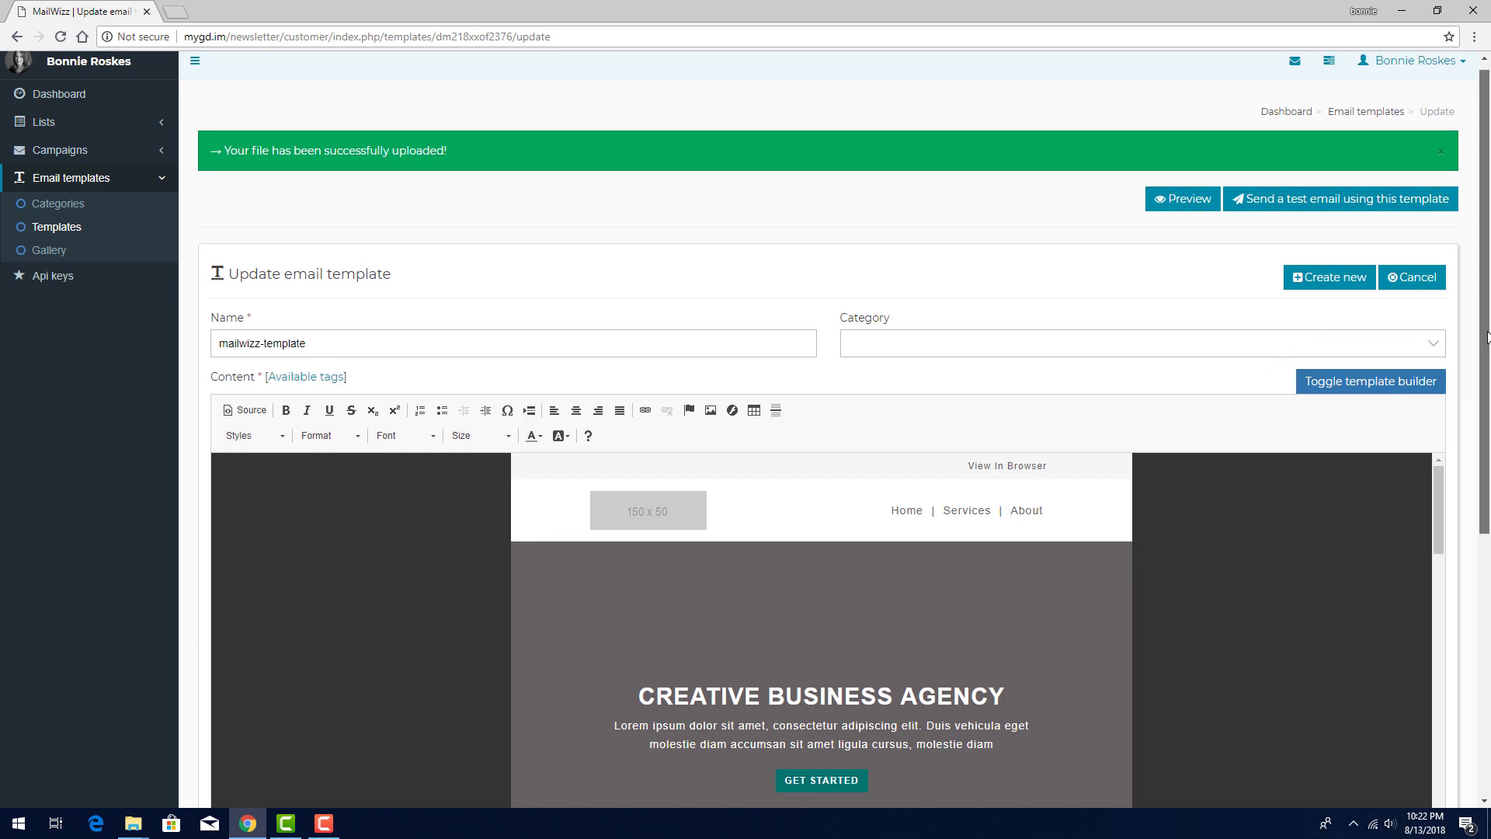
# Review the uploaded template in the editor, then return to the templates list.
pyautogui.scroll(-3, 1485, 321)
pyautogui.scroll(-5, 1296, 496)
pyautogui.scroll(-20, 1296, 495)
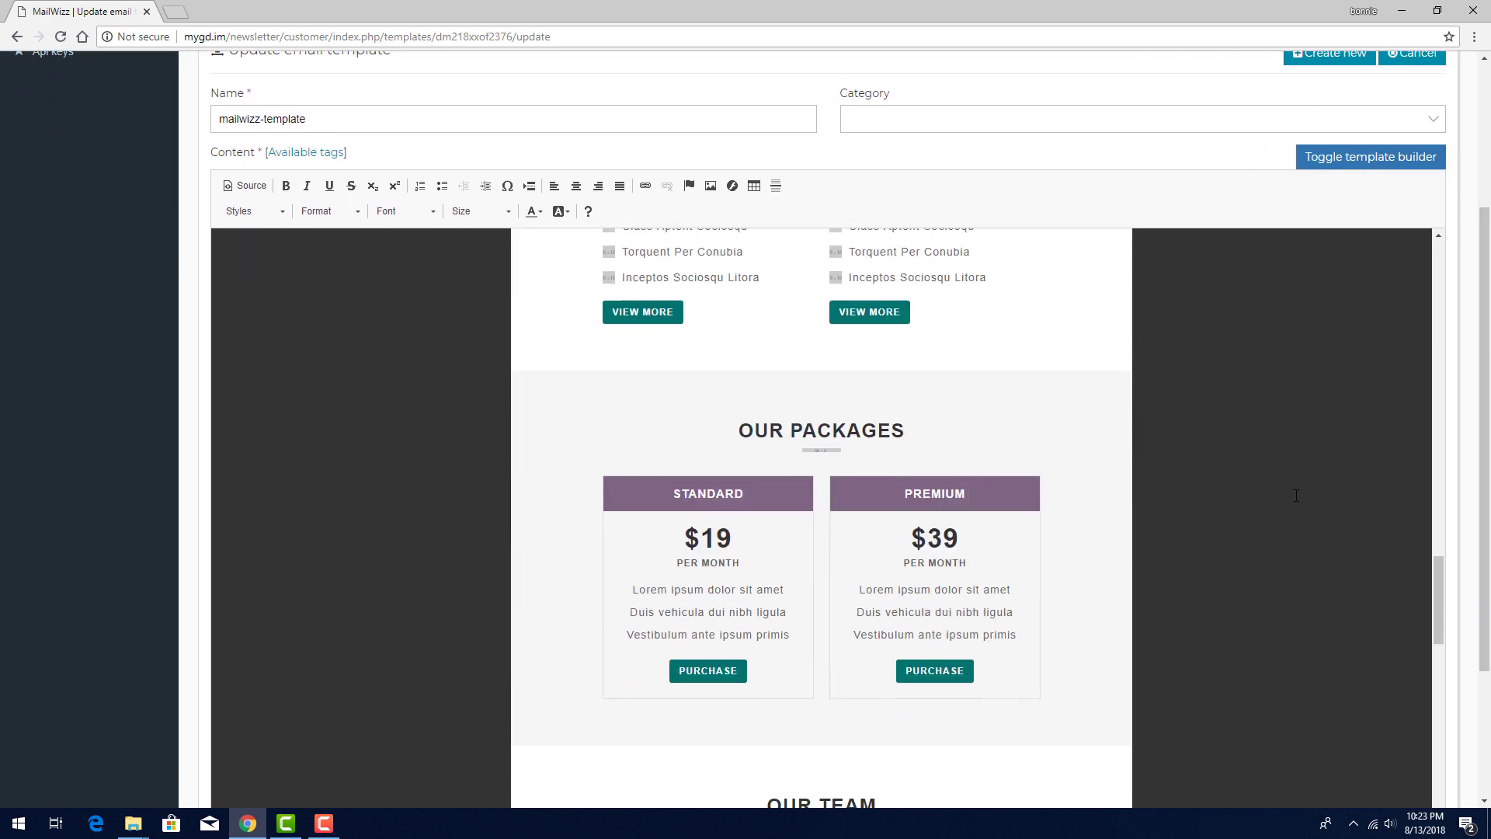
pyautogui.scroll(20, 1296, 496)
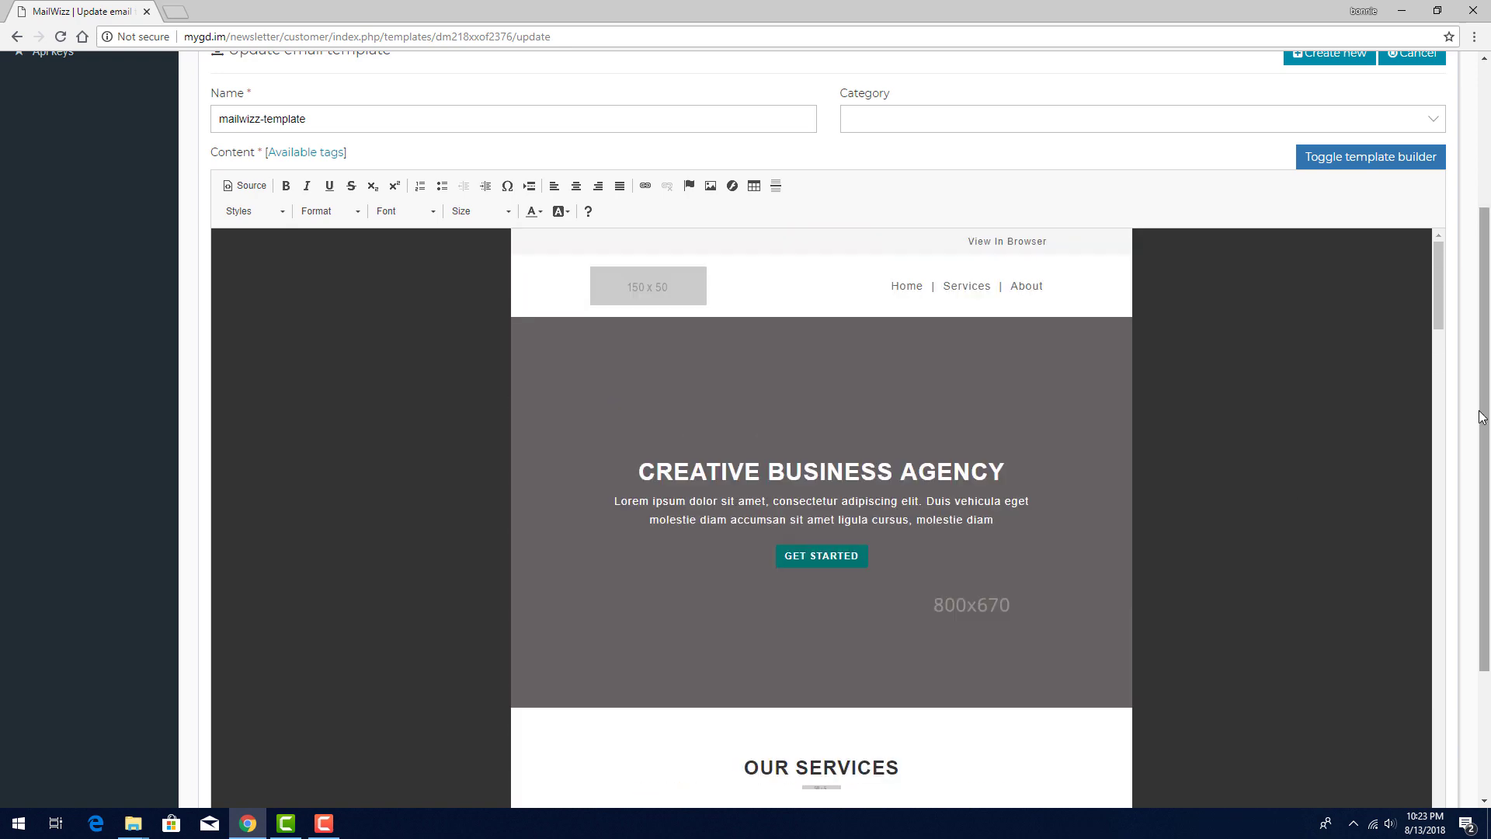
pyautogui.scroll(3, 1450, 435)
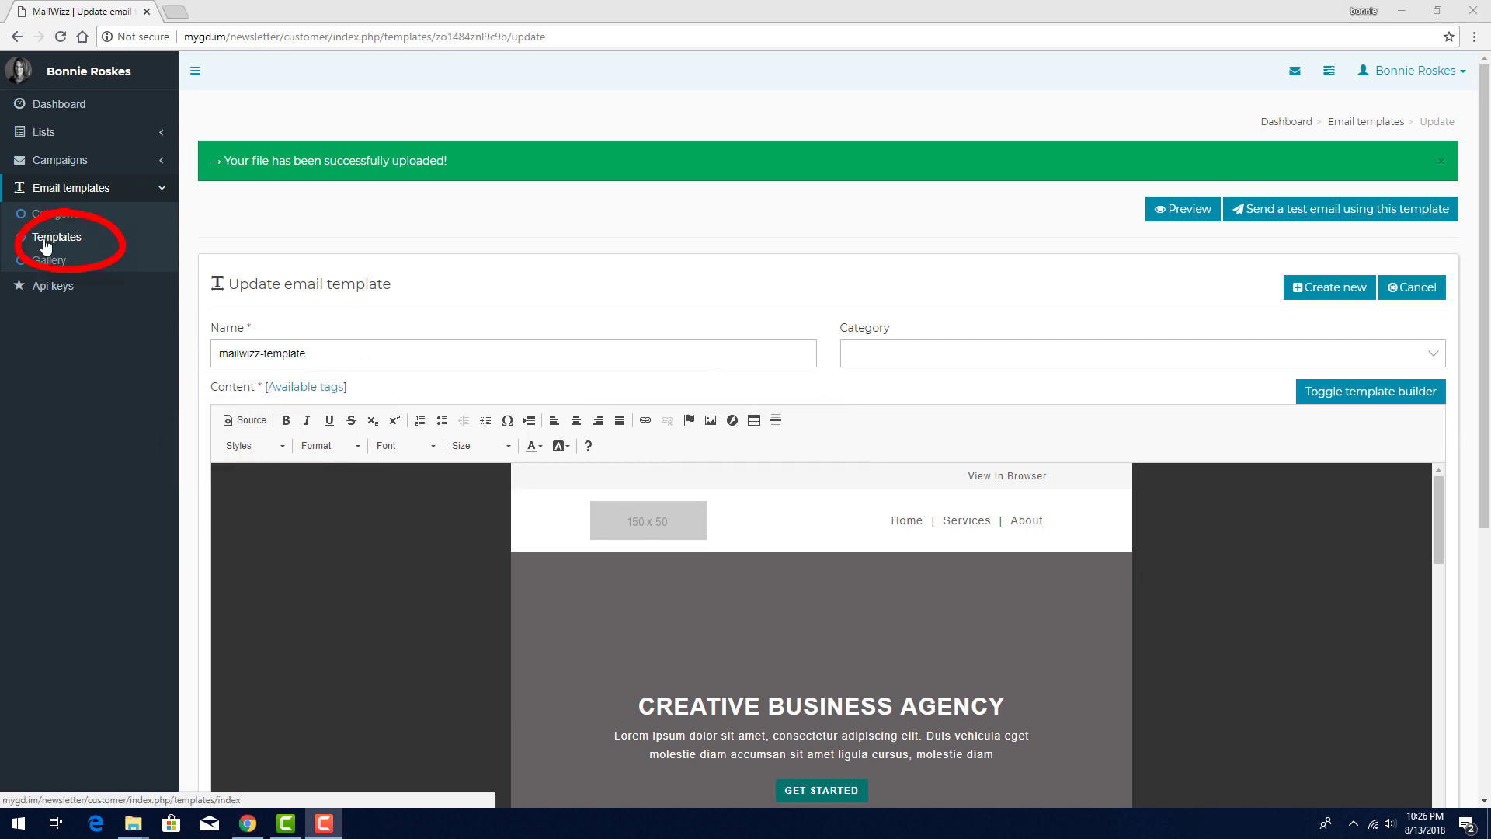
pyautogui.click(45, 246)
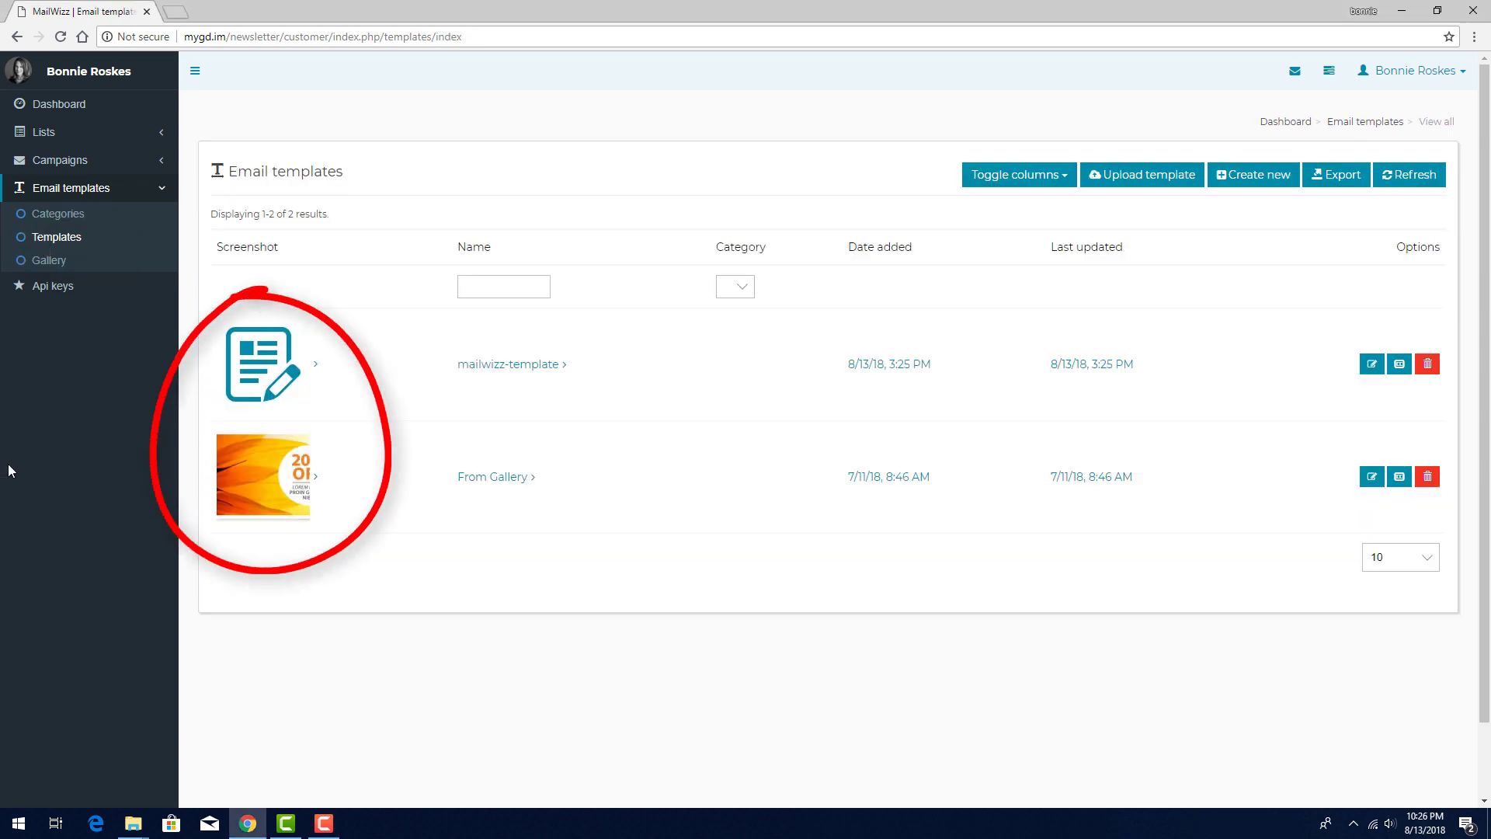
# Open the Summer Sale campaign from All campaigns and advance to its template step.
pyautogui.click(48, 160)
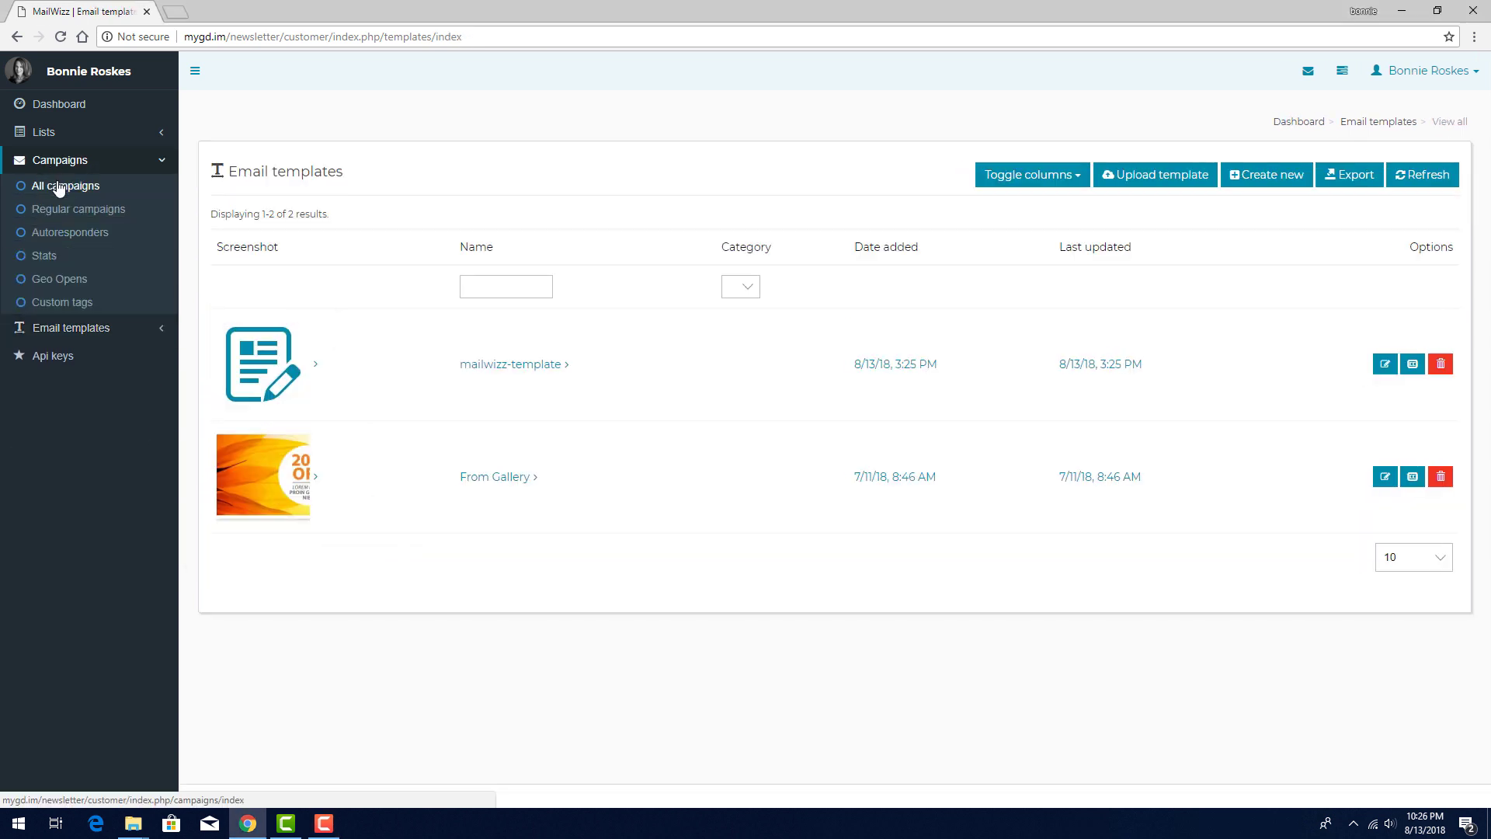
pyautogui.click(60, 187)
pyautogui.click(420, 341)
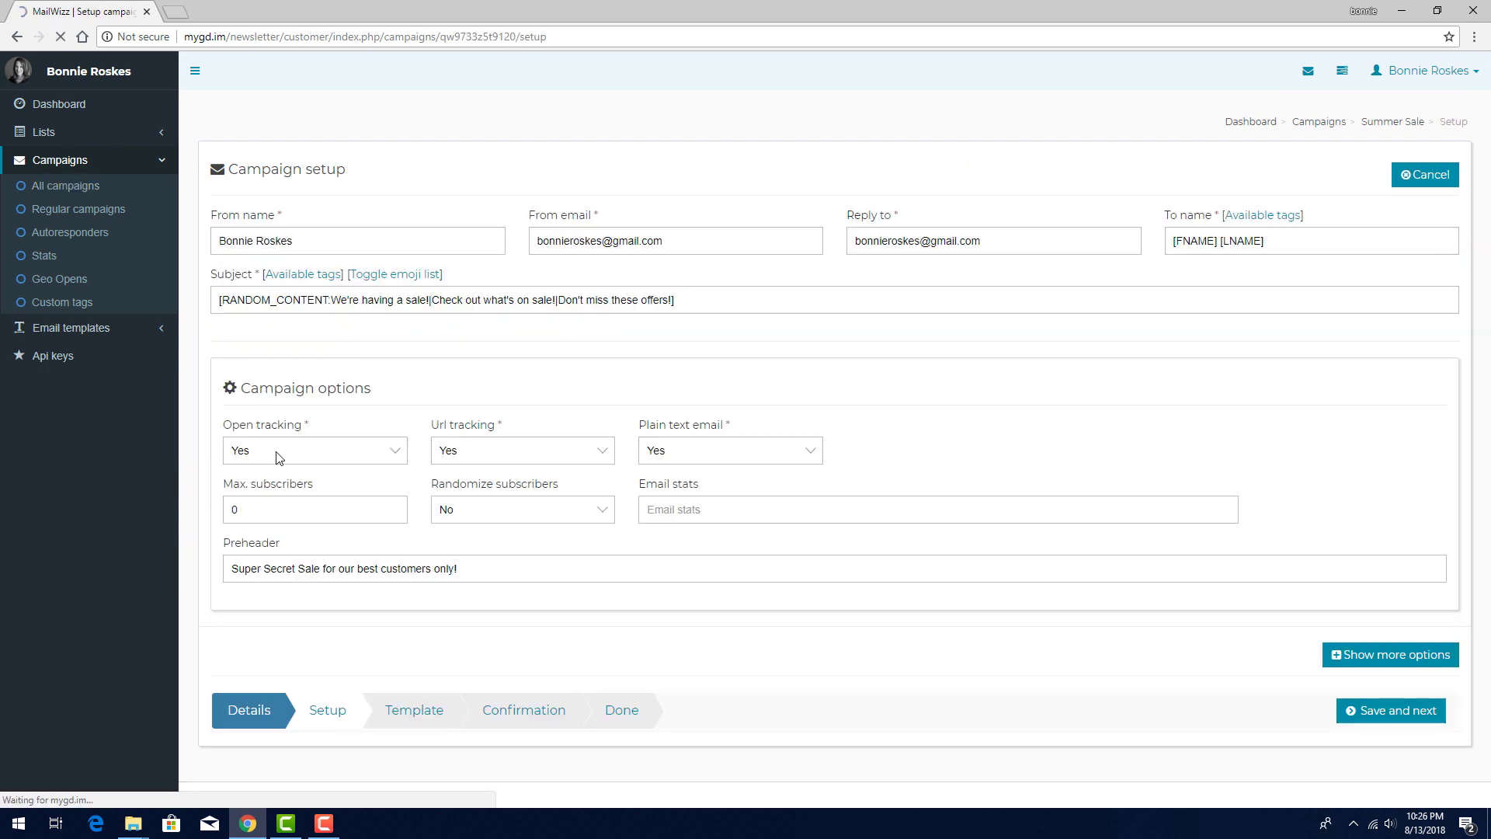
pyautogui.click(1364, 709)
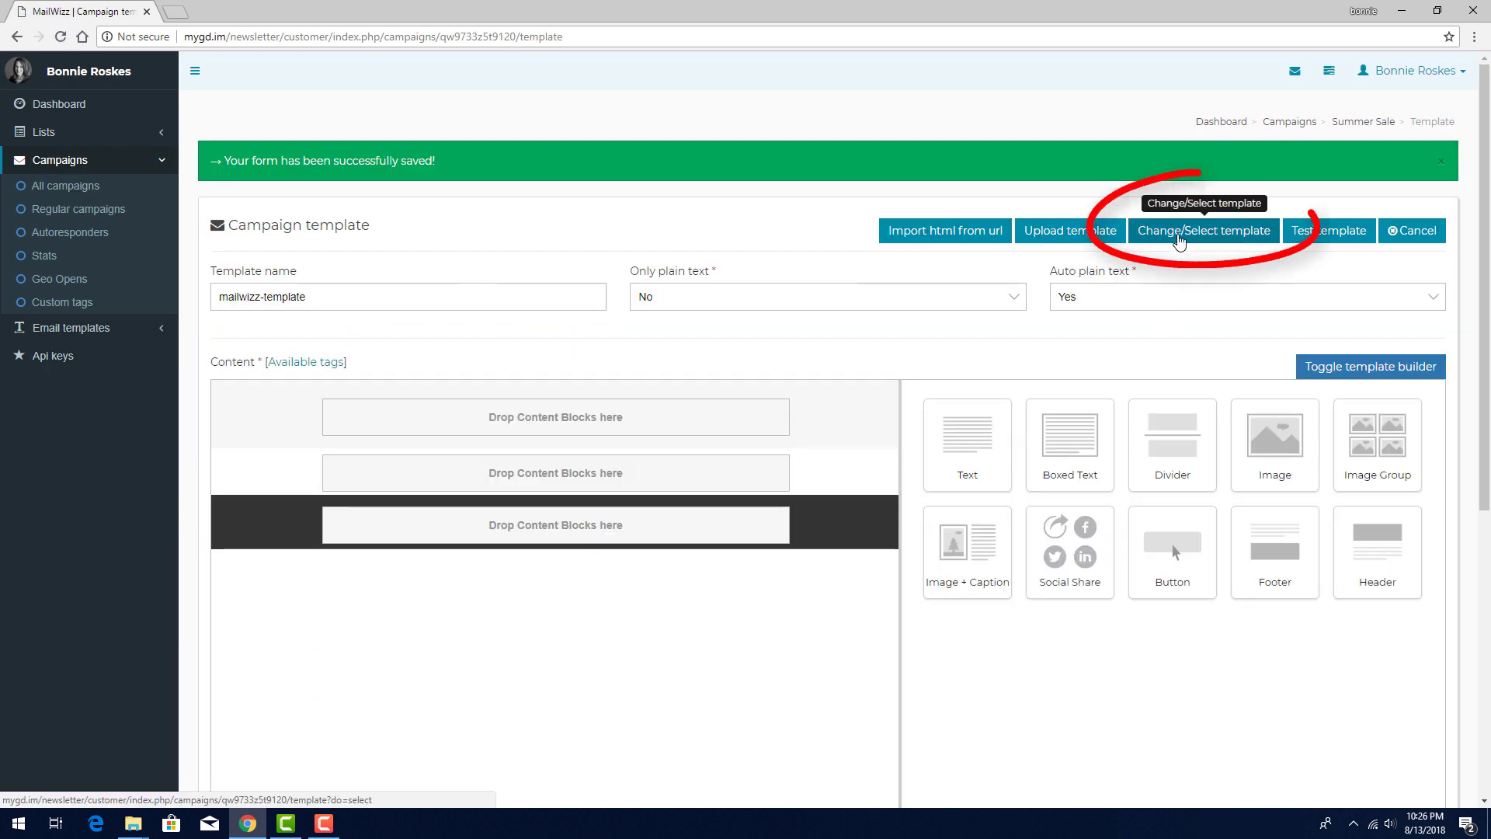
# Choose mailwizz-template for the campaign and turn off the template builder.
pyautogui.click(1178, 237)
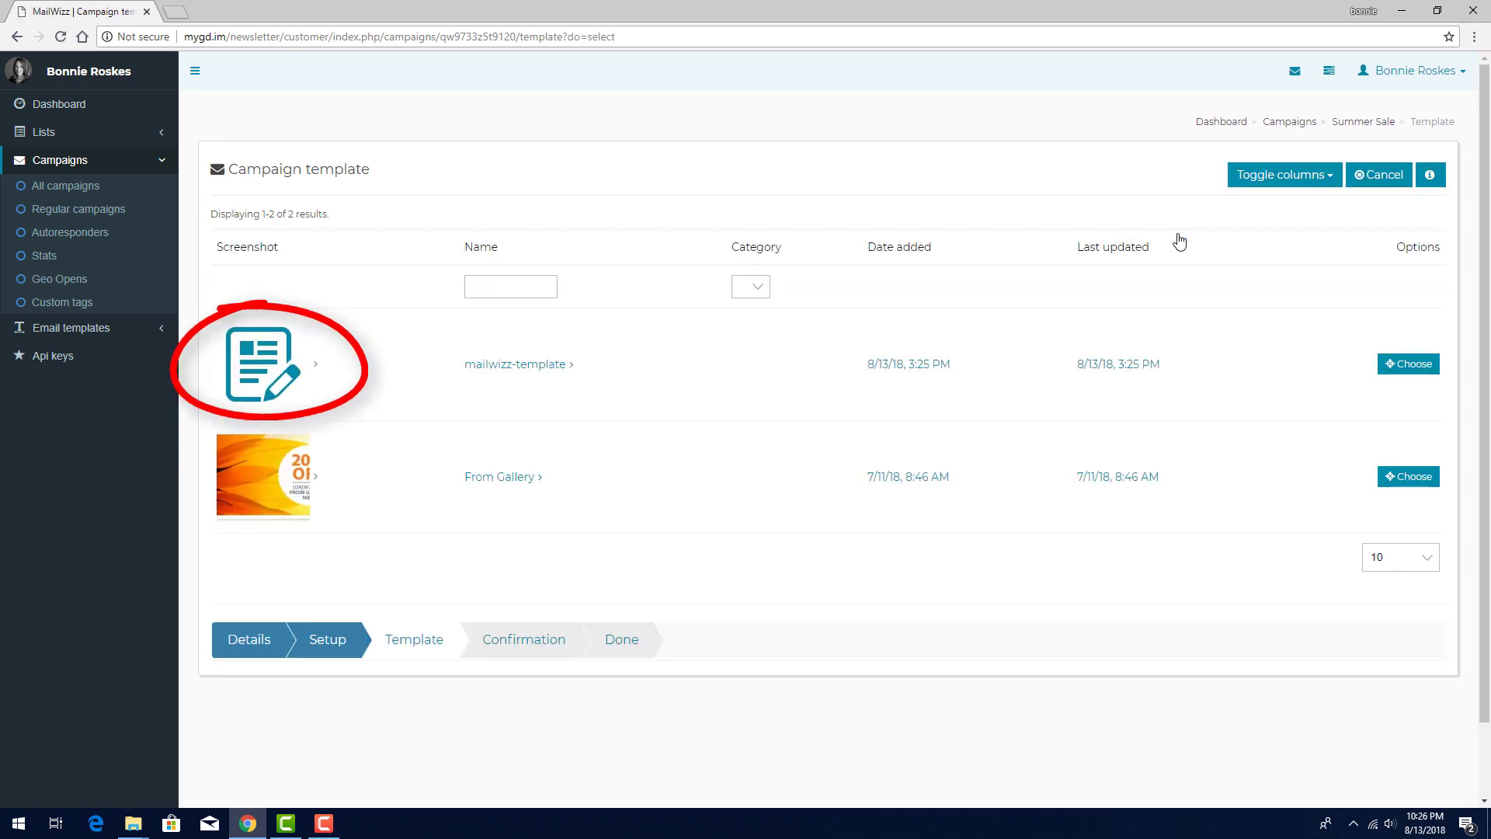
pyautogui.click(1398, 363)
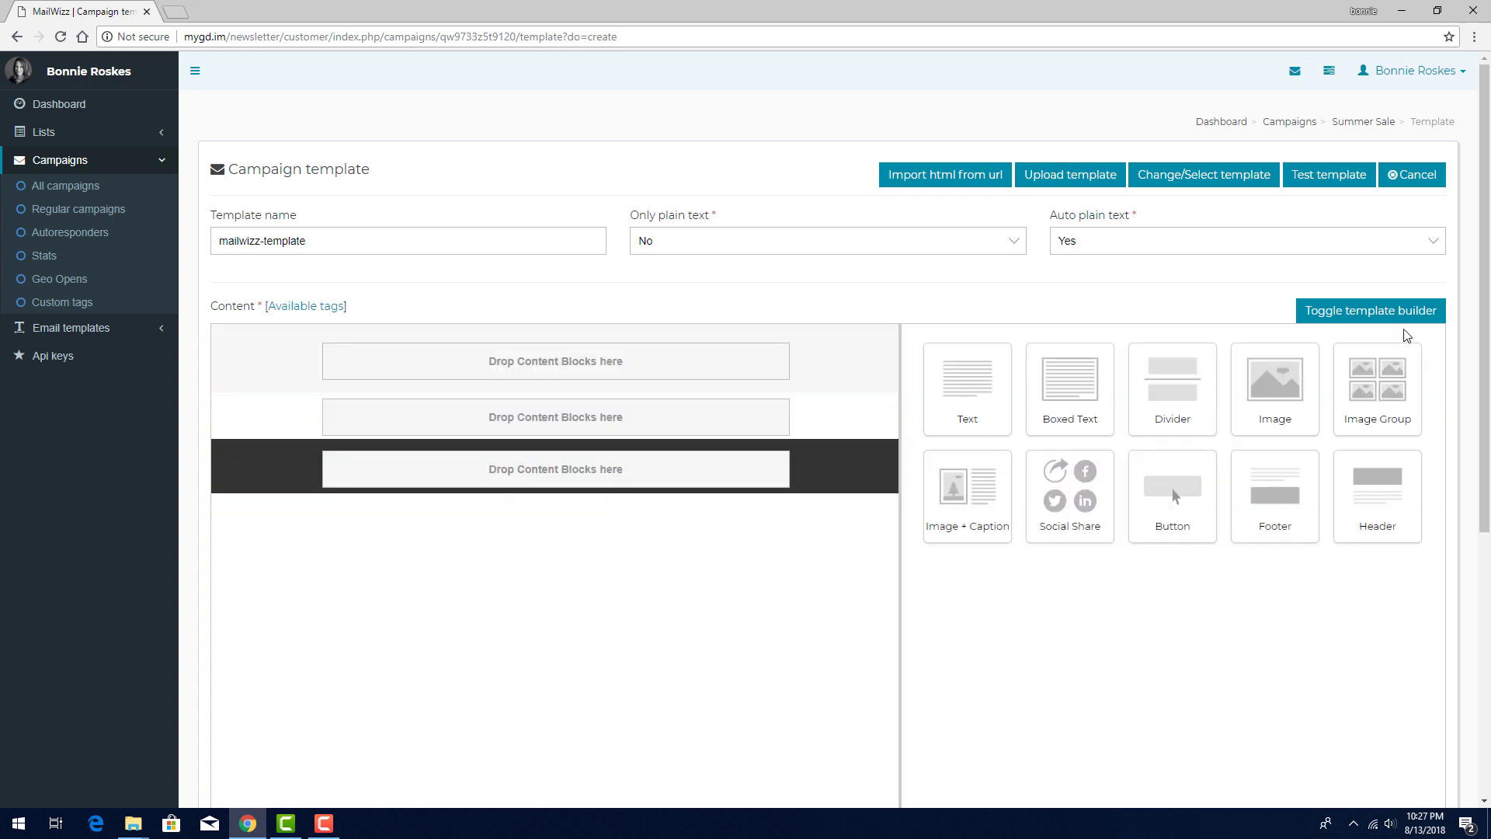
pyautogui.click(1398, 315)
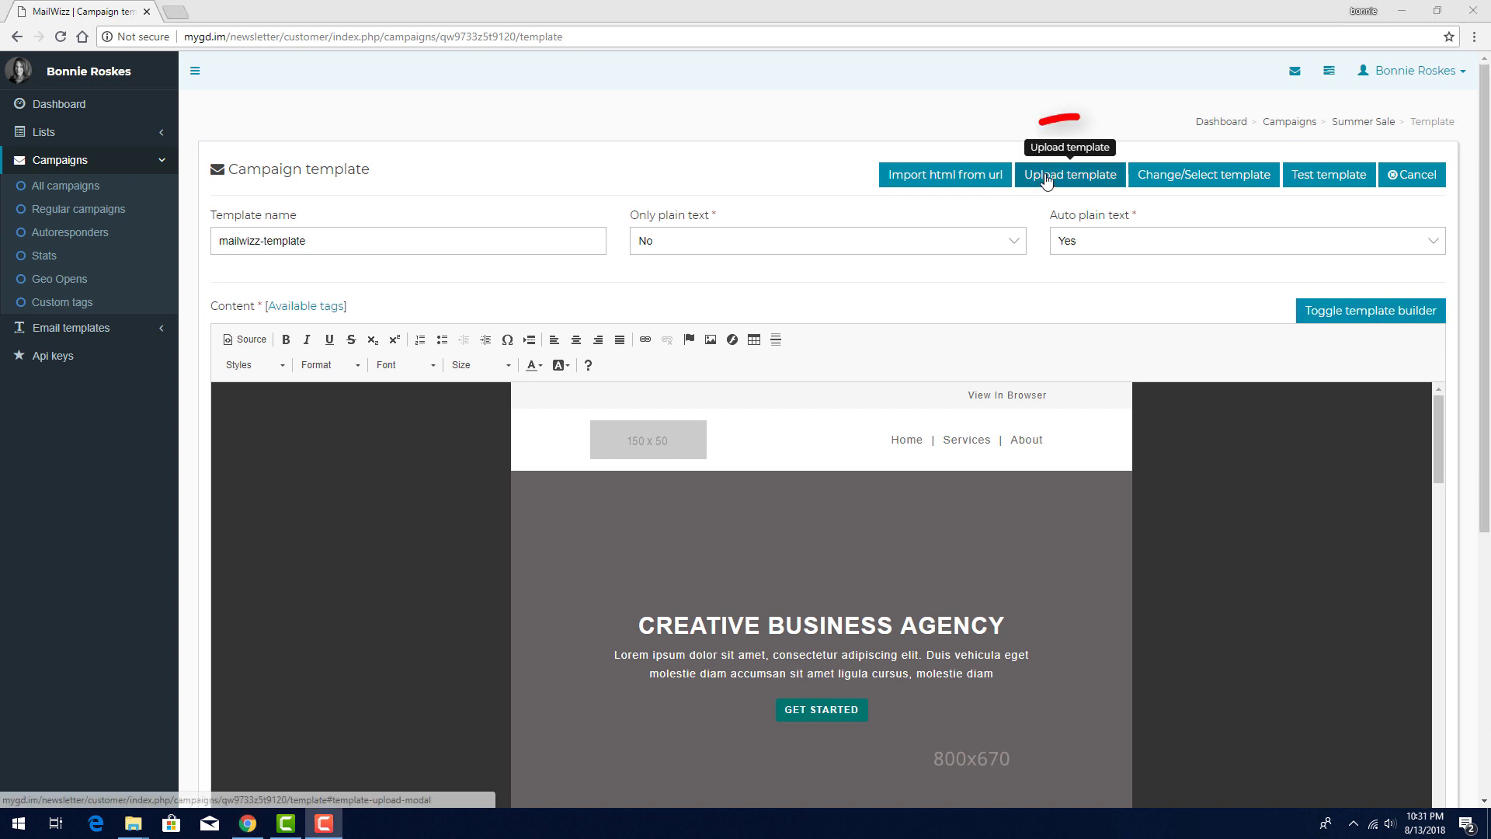
# Upload the mailwizz-template.zip archive as the Summer Sale #1 campaign template.
pyautogui.click(1045, 178)
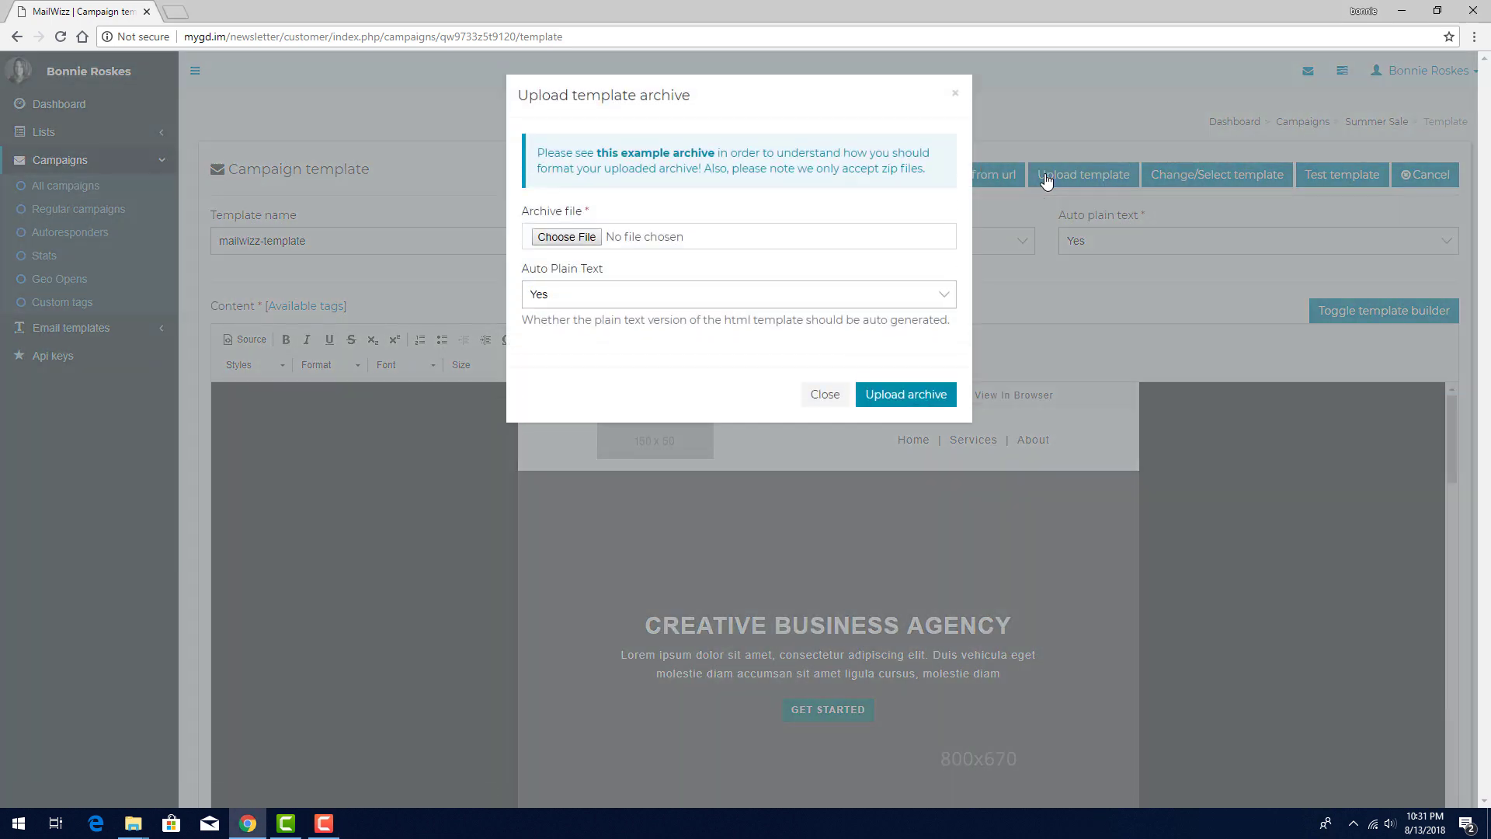
pyautogui.click(565, 243)
pyautogui.doubleClick(194, 108)
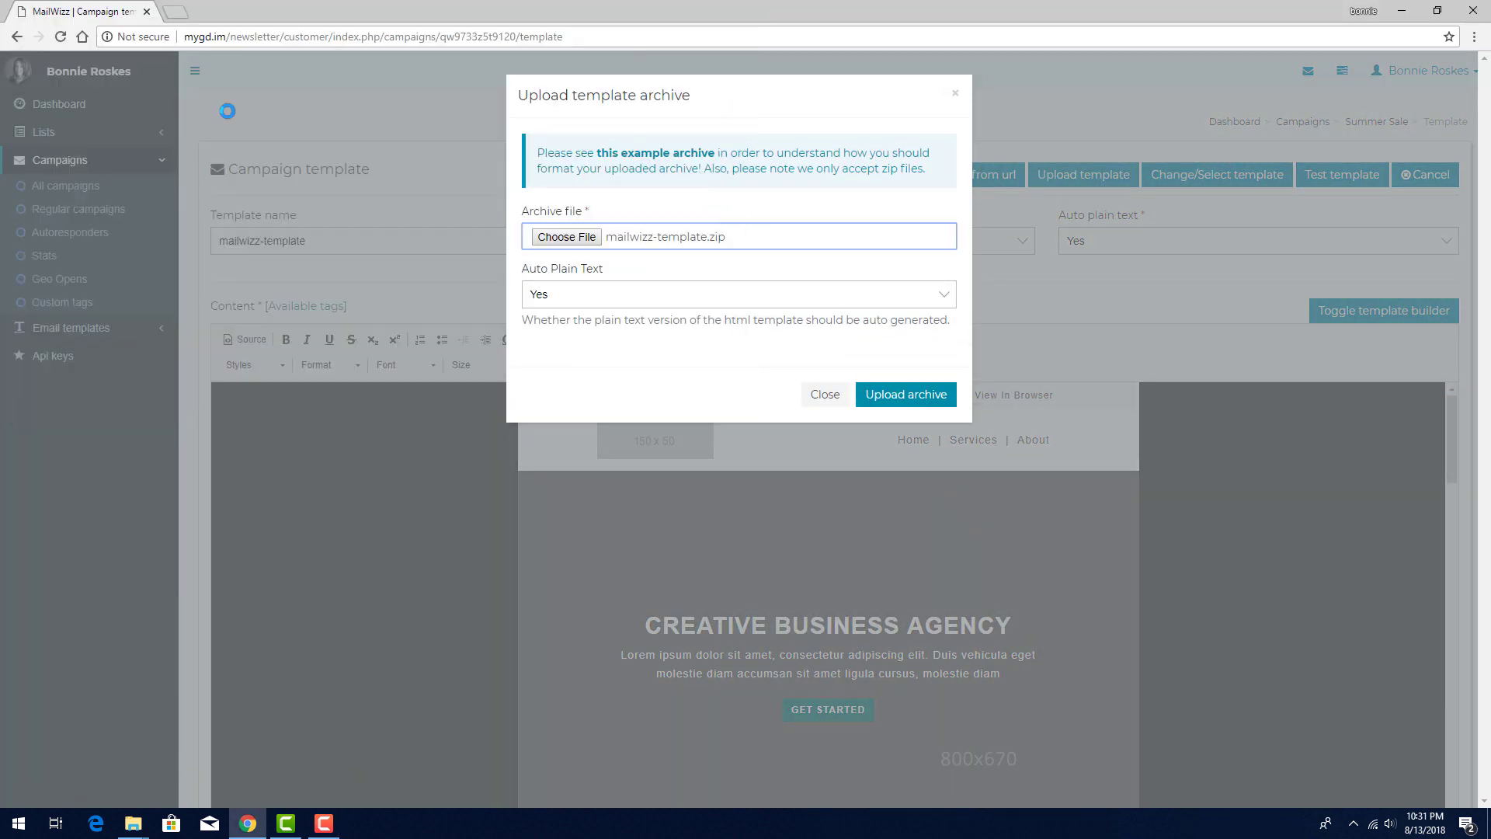
pyautogui.click(897, 395)
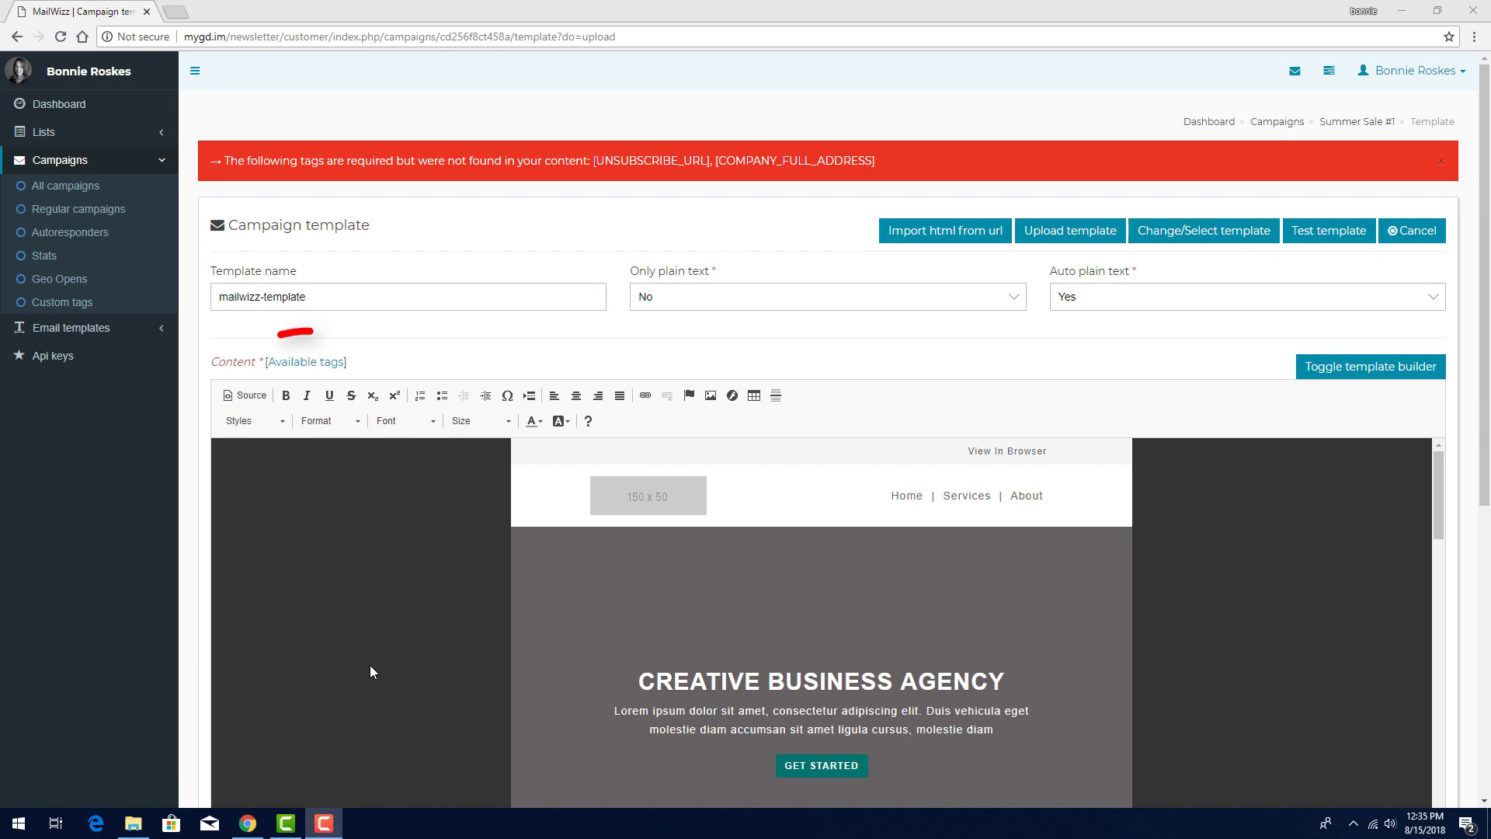
pyautogui.click(317, 365)
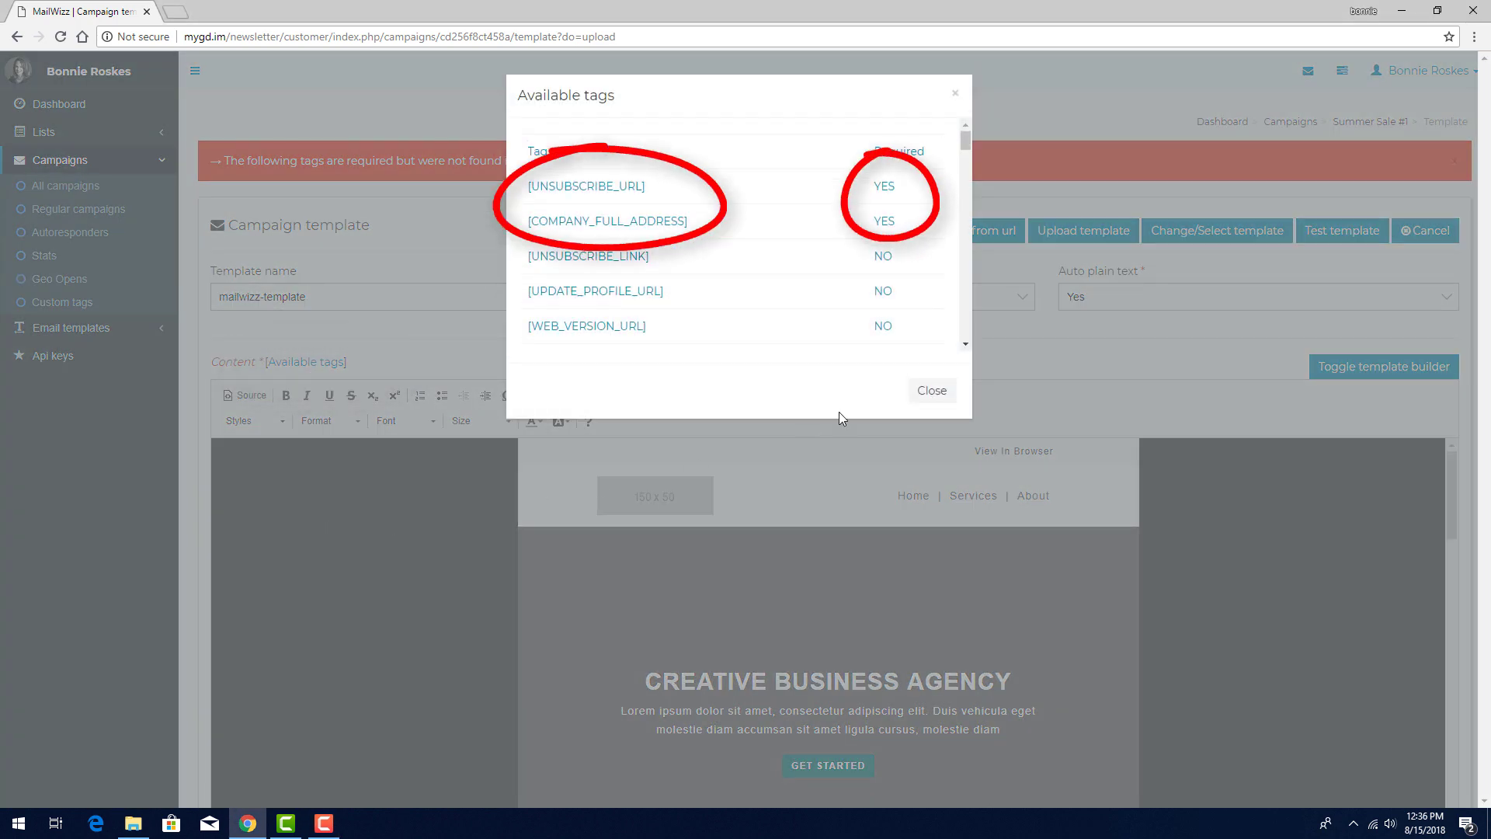
pyautogui.click(932, 389)
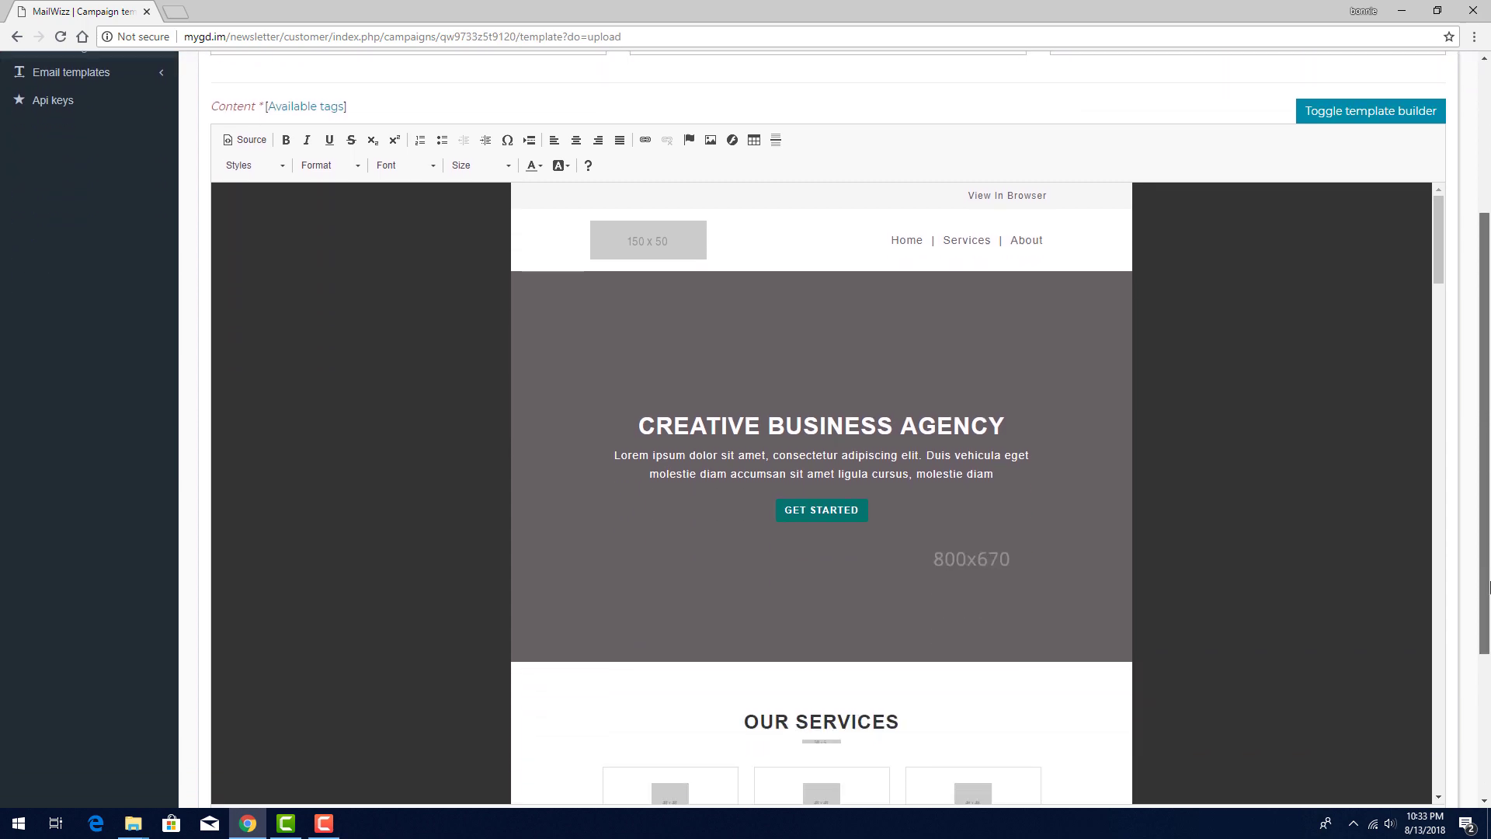
pyautogui.scroll(-15, 1025, 518)
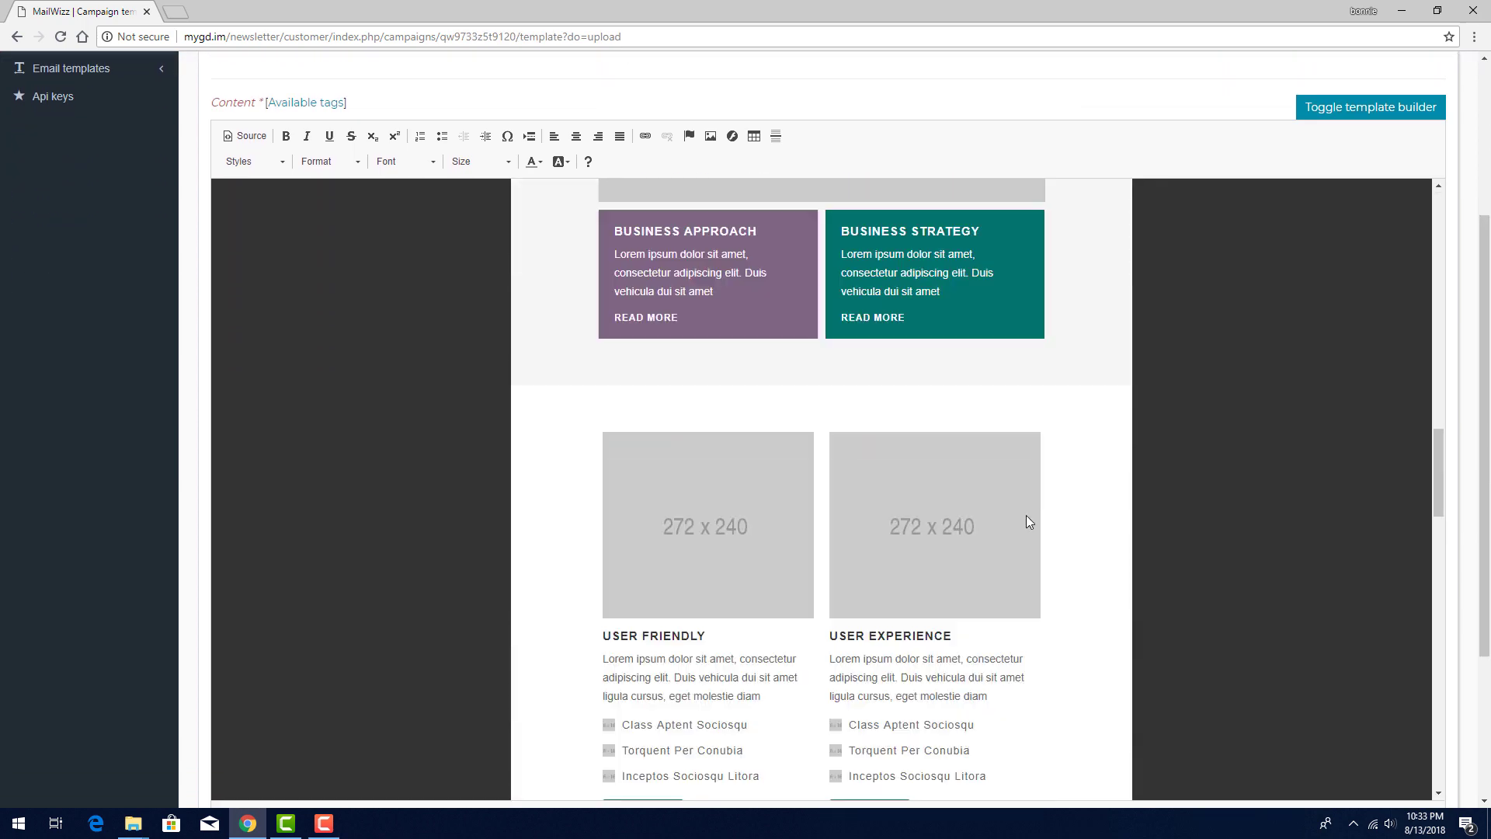
pyautogui.scroll(-5, 1028, 515)
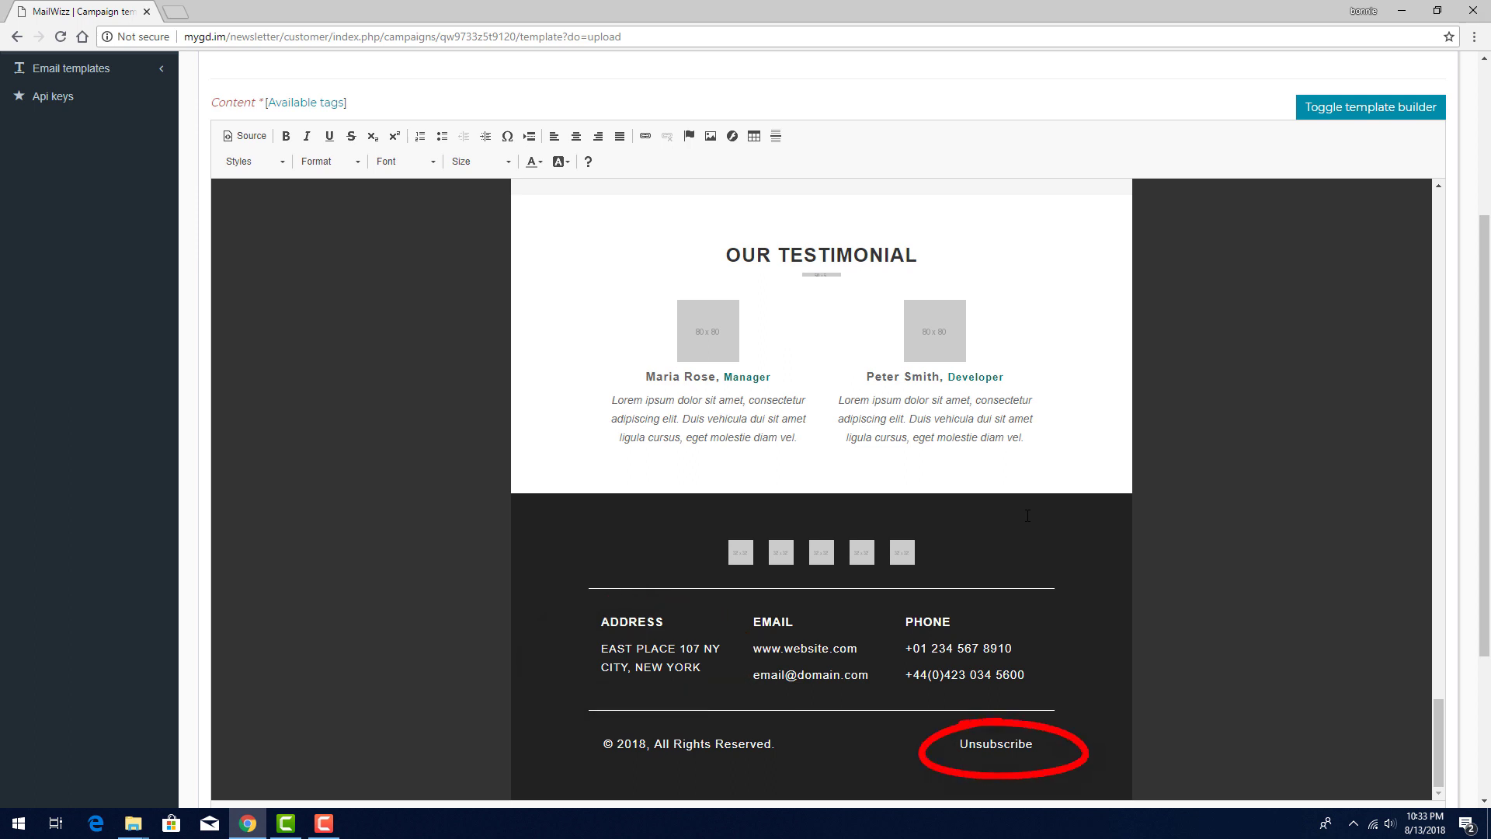
# Replace the footer's address text with the [COMPANY_FULL_ADDRESS] tag.
pyautogui.scroll(-3, 1027, 516)
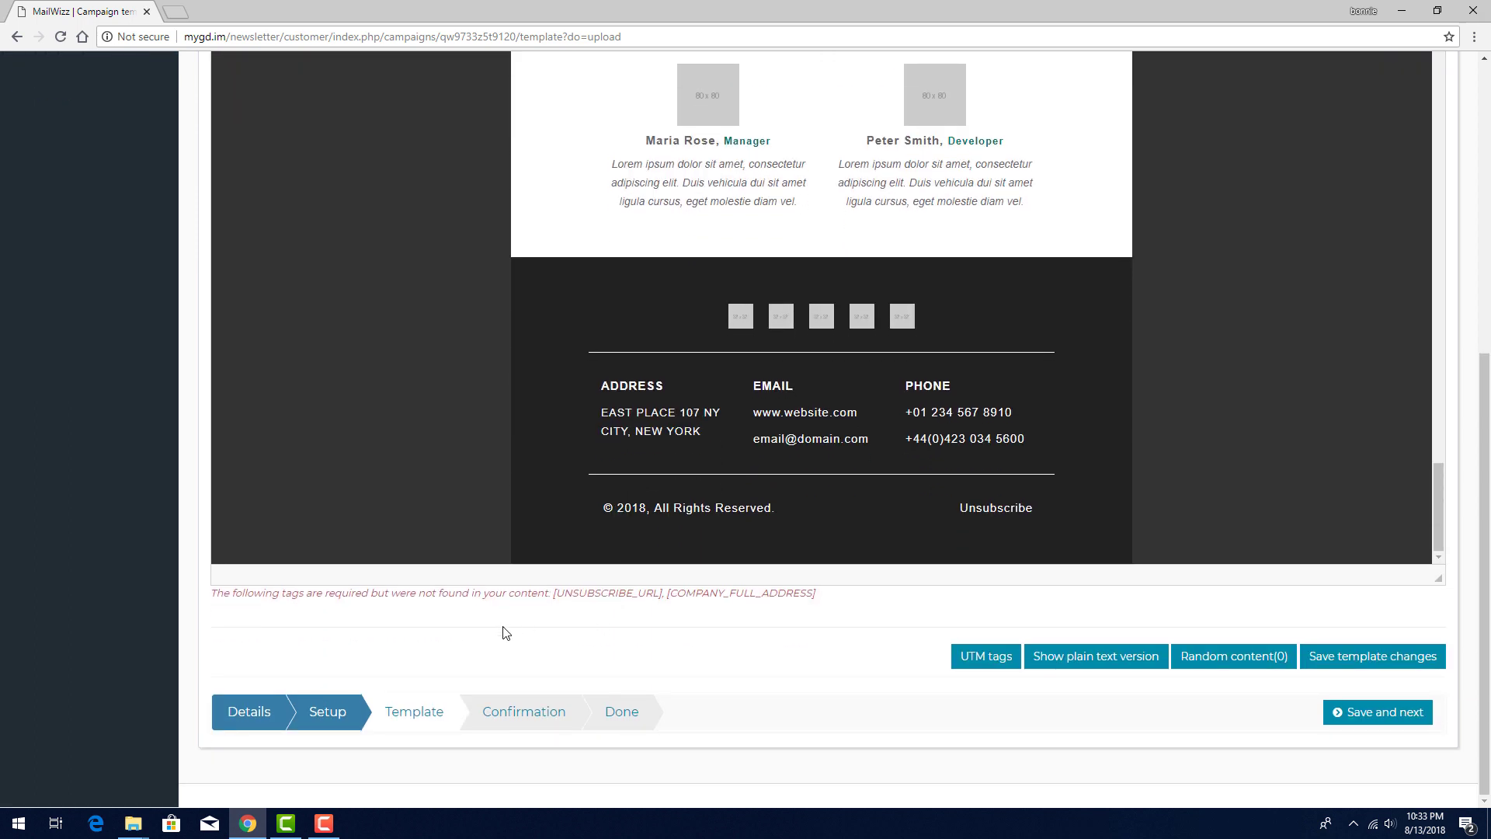
pyautogui.moveTo(667, 596); pyautogui.dragTo(823, 600)
pyautogui.hotkey('ctrl', 'c')
pyautogui.moveTo(702, 432); pyautogui.dragTo(602, 413)
pyautogui.hotkey('ctrl', 'v')
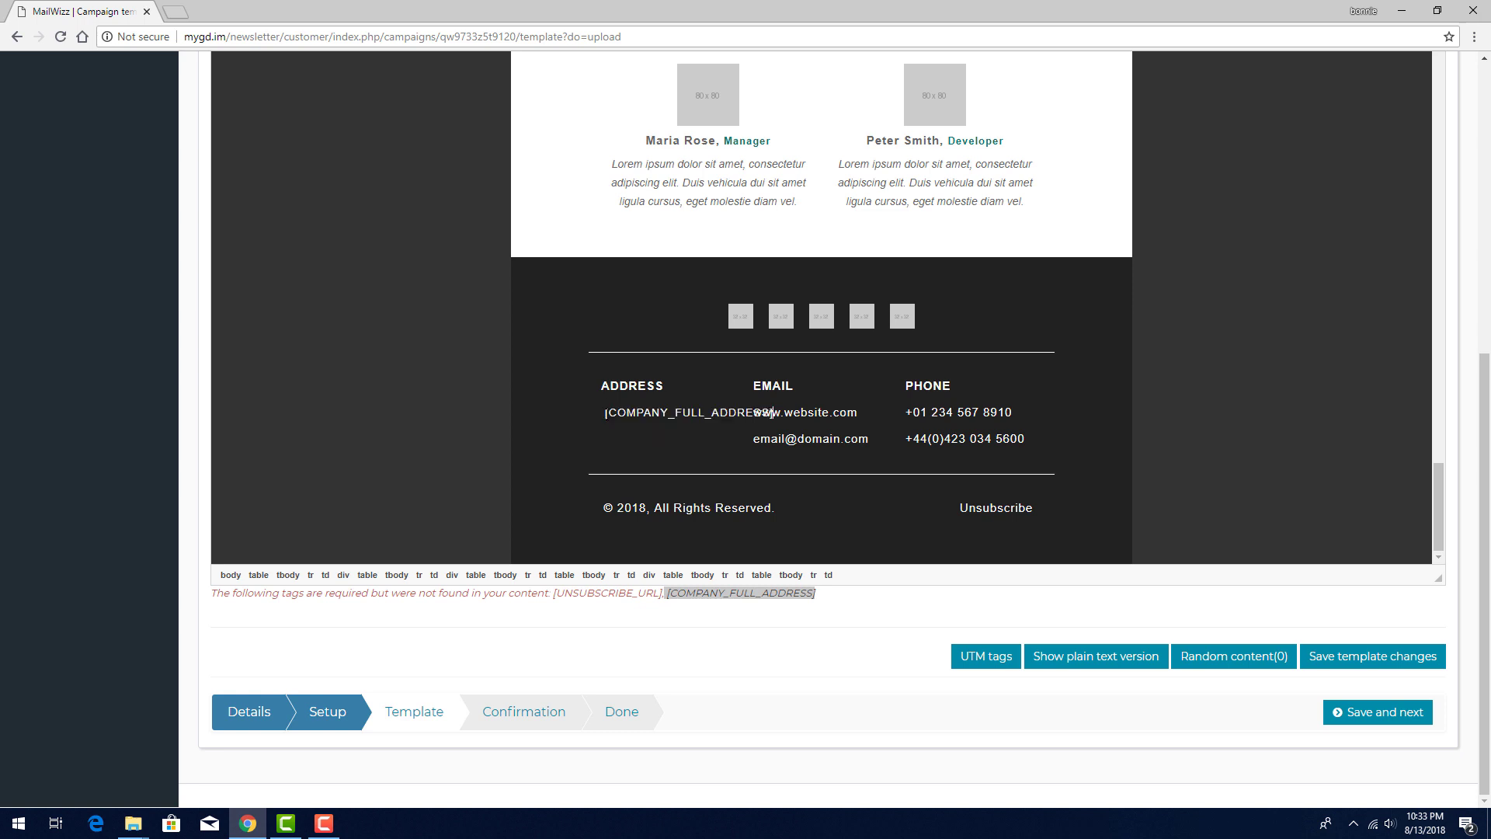
# Link the footer's Unsubscribe text to [UNSUBSCRIBE_URL] using the 'other' protocol.
pyautogui.click(990, 507)
pyautogui.doubleClick(990, 507)
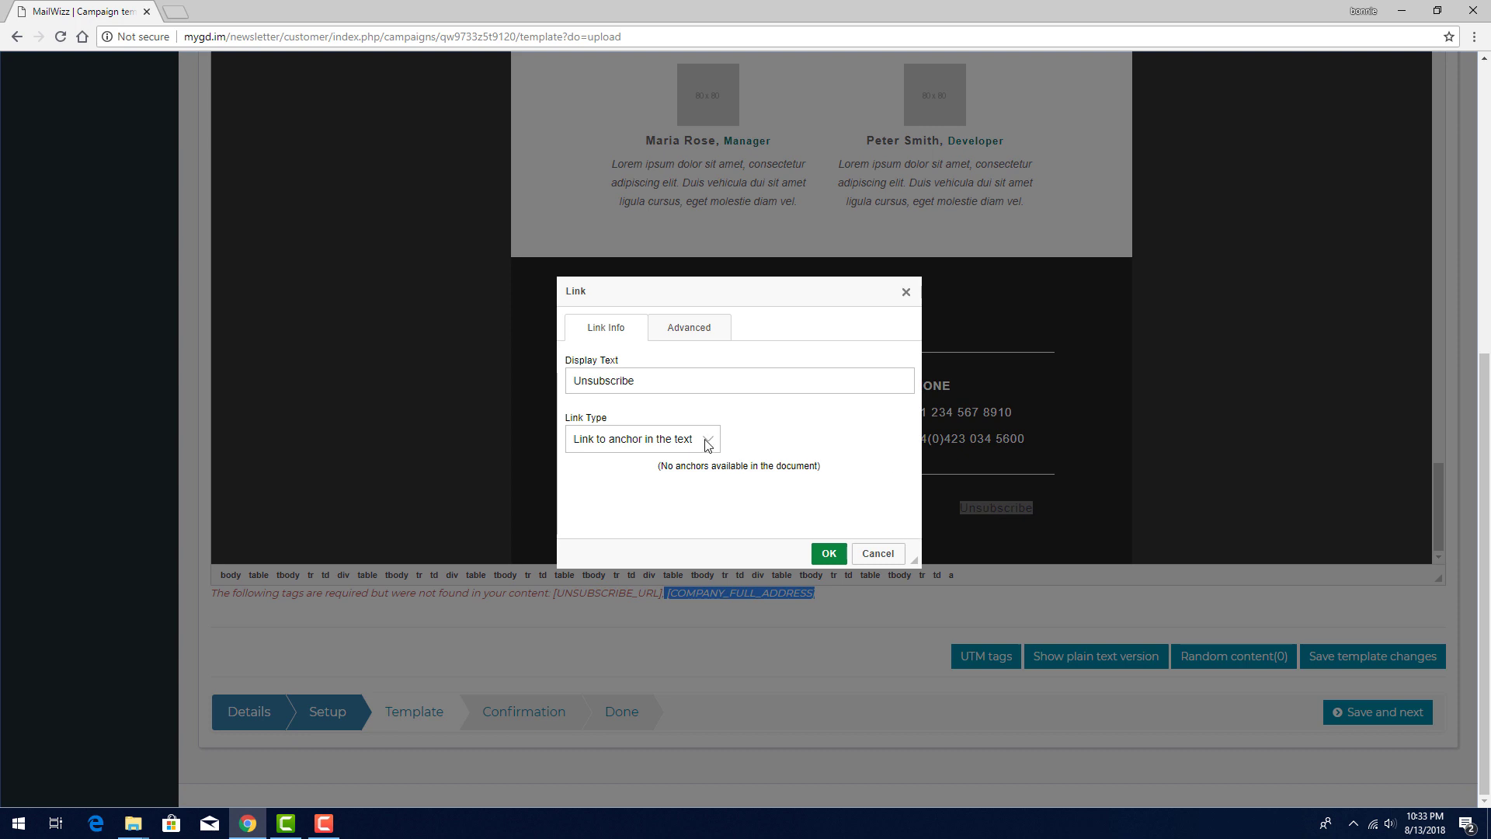
pyautogui.click(708, 444)
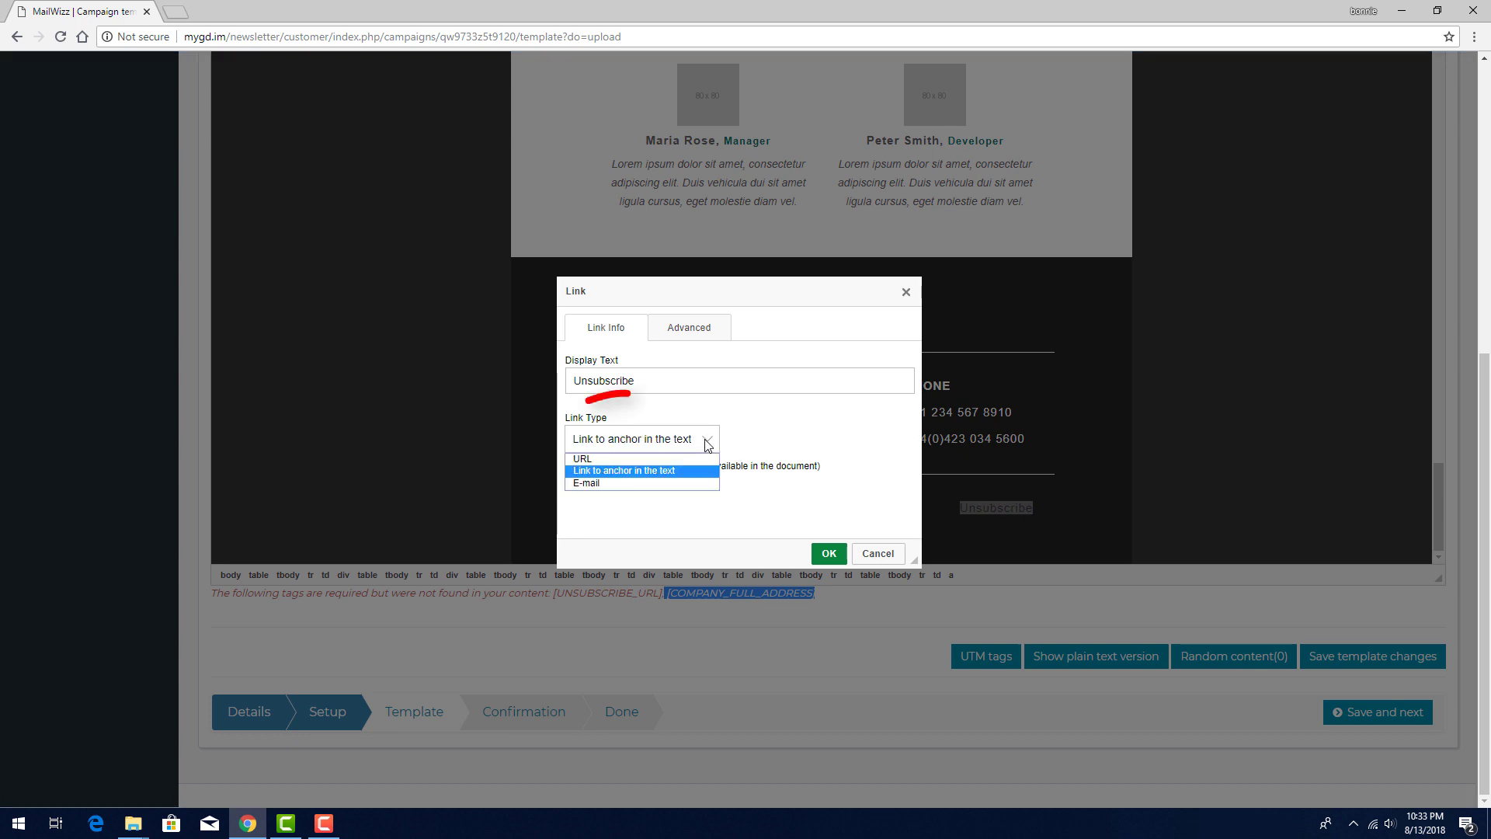
pyautogui.click(614, 458)
pyautogui.click(619, 492)
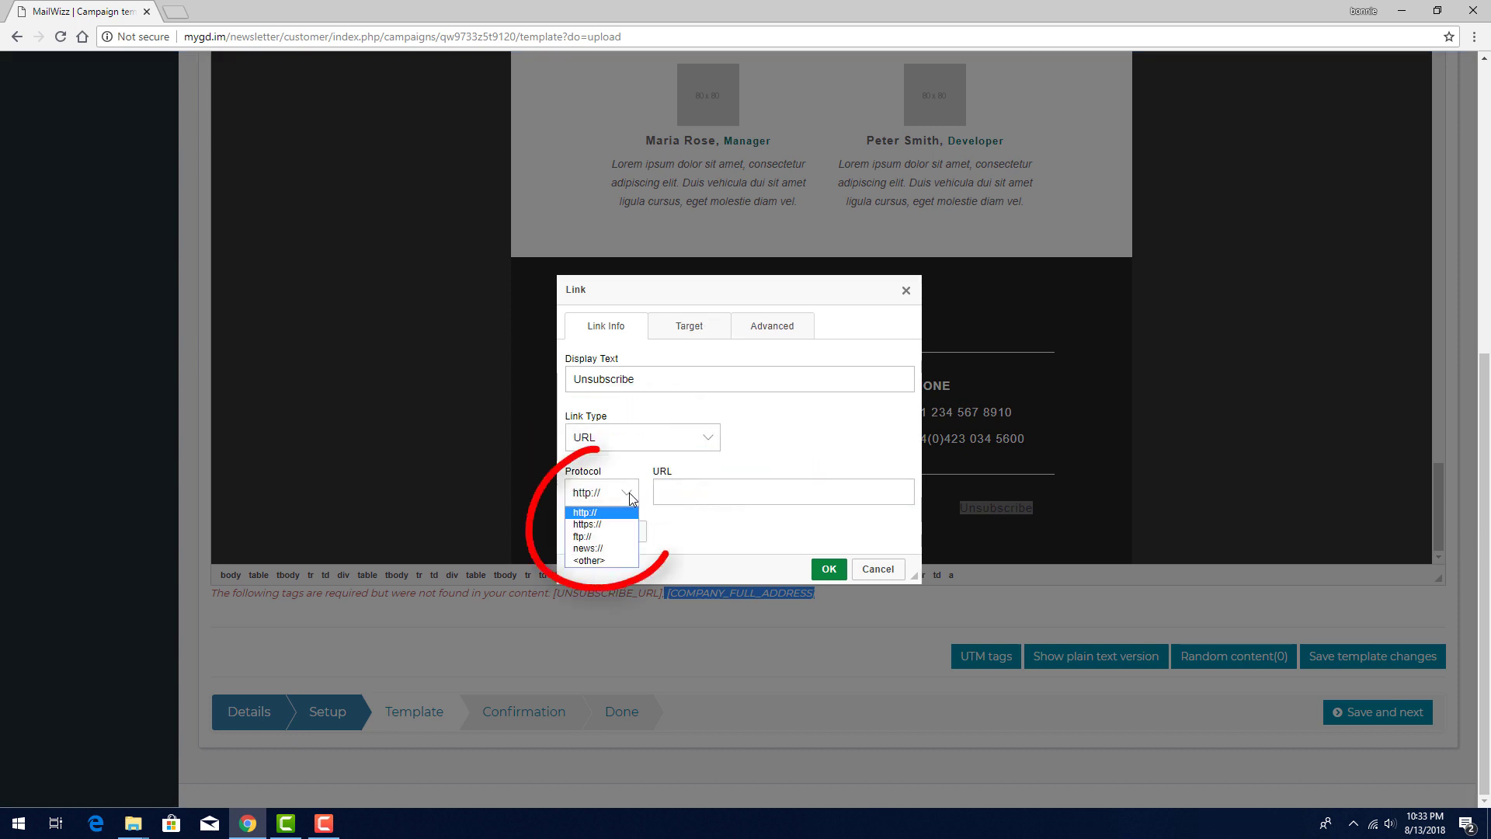
pyautogui.click(602, 560)
pyautogui.click(684, 492)
pyautogui.write('[UNSUBSC')
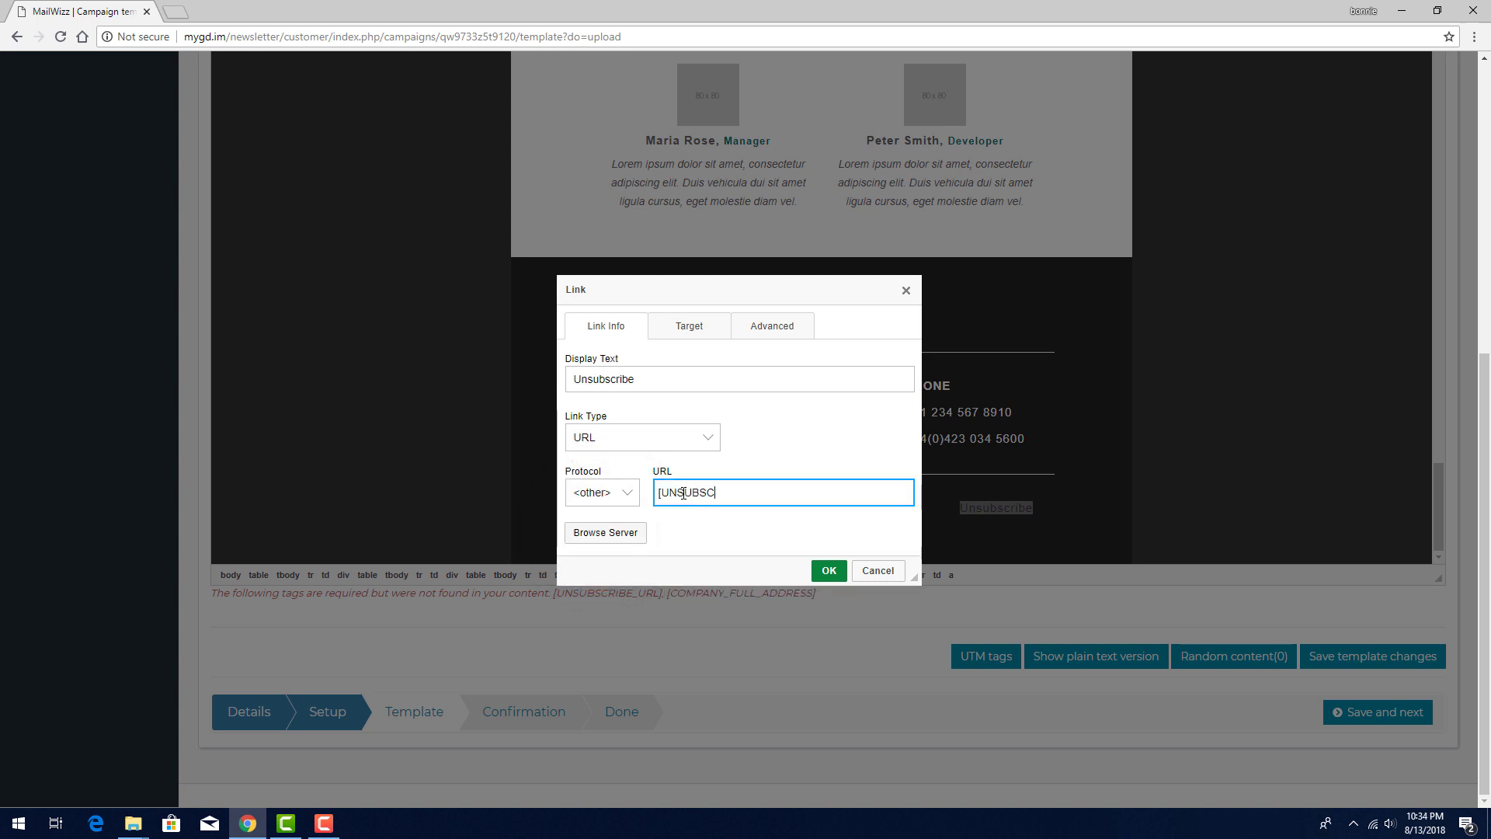
pyautogui.write('RIBE_URL')
pyautogui.press('Return')
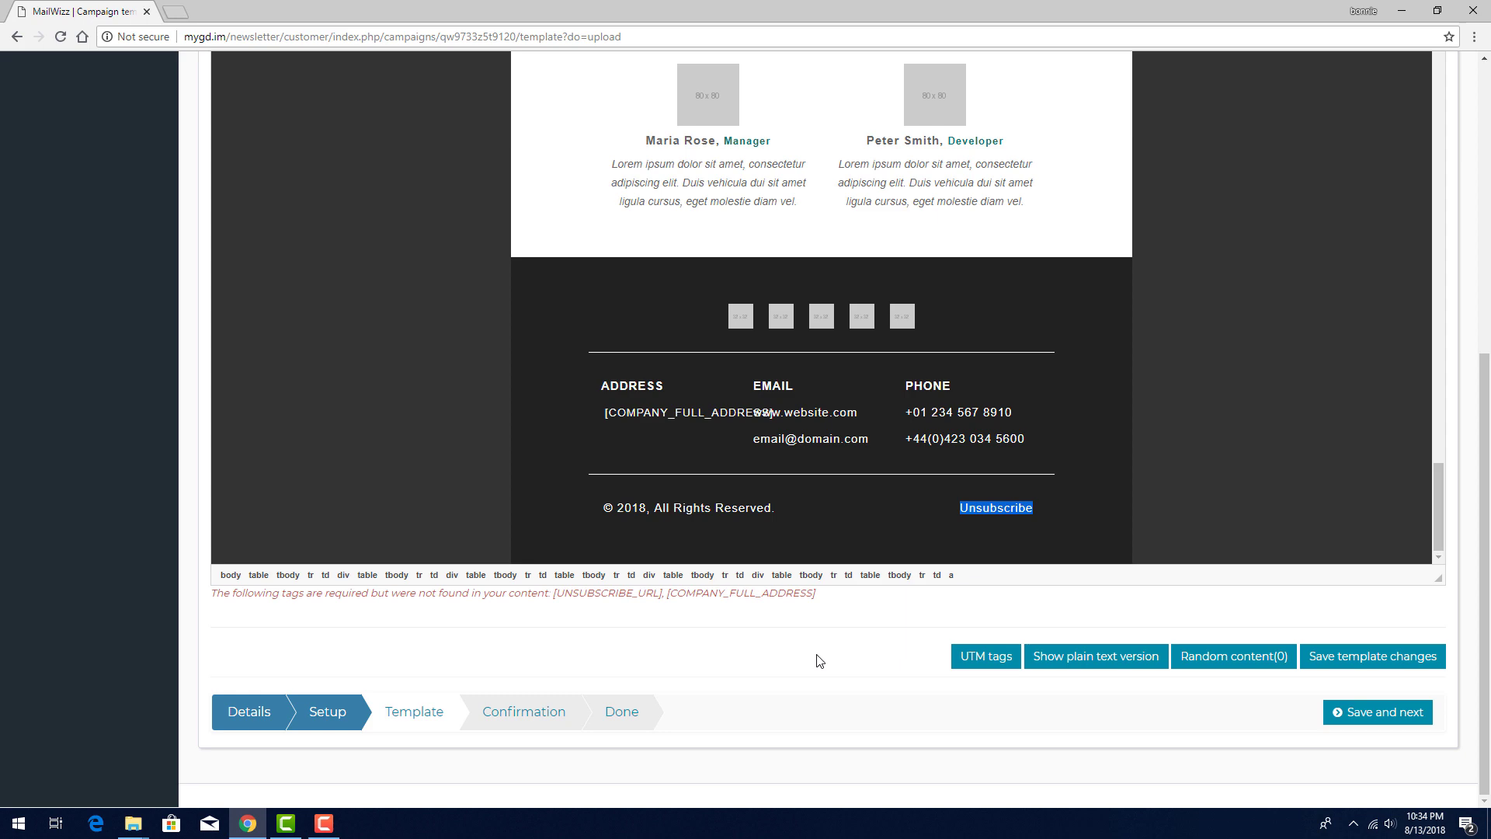
# Save the template, then confirm [UNSUBSCRIBE_URL] is Required under Campaigns template tags settings.
pyautogui.click(1413, 659)
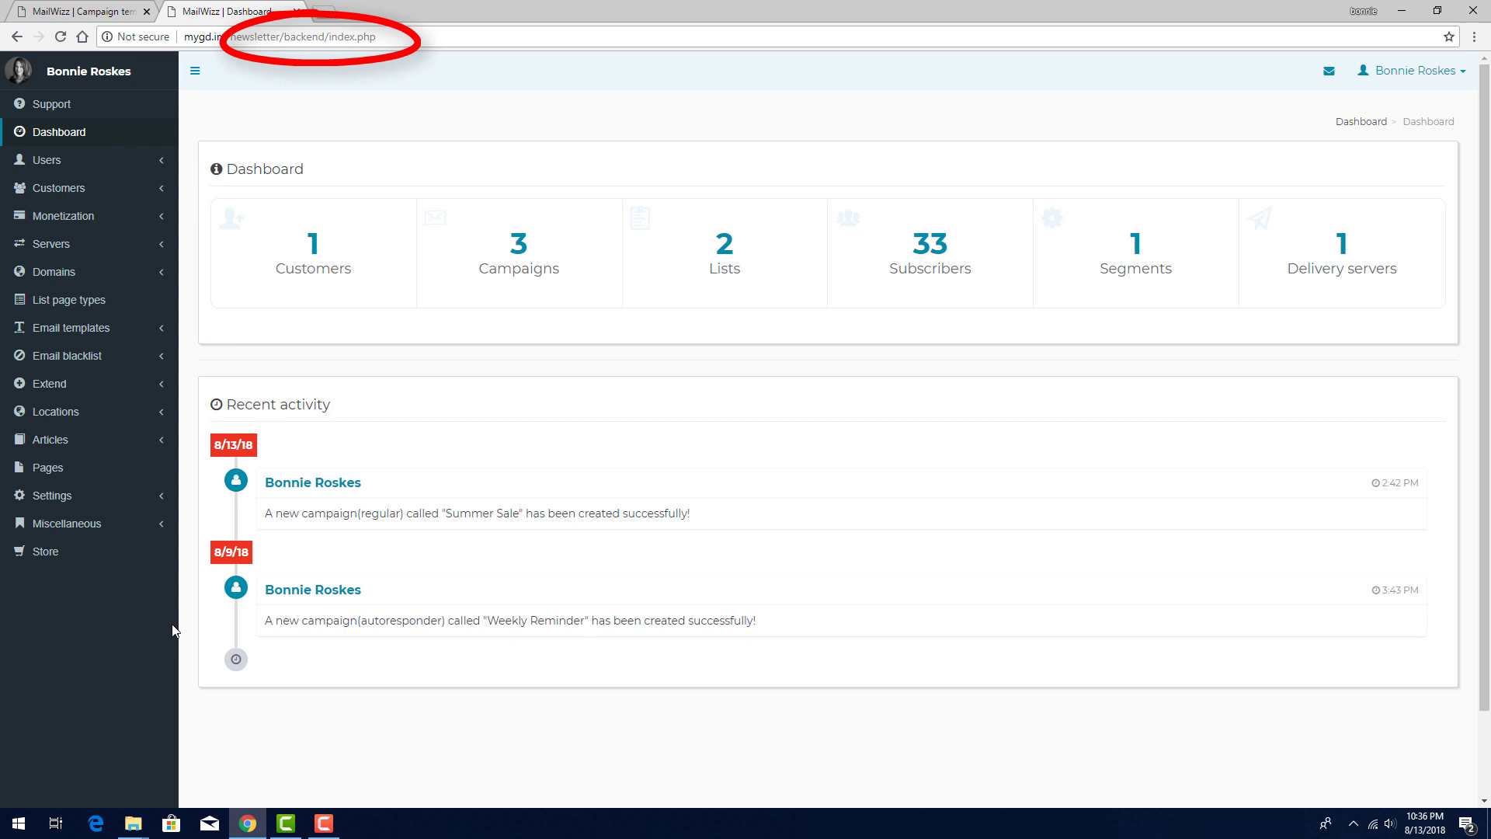
pyautogui.click(55, 496)
pyautogui.click(68, 662)
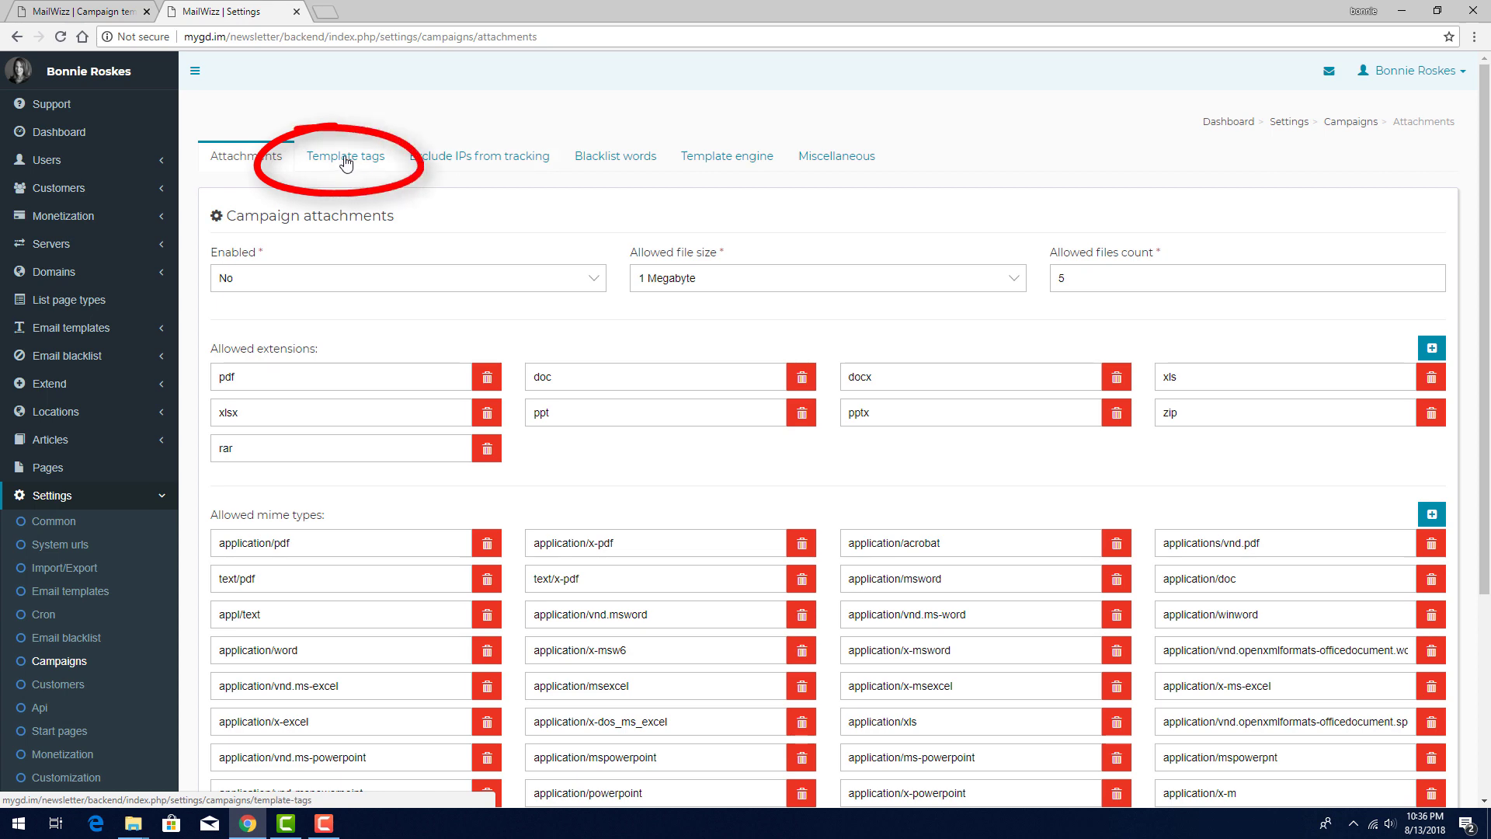
pyautogui.click(345, 159)
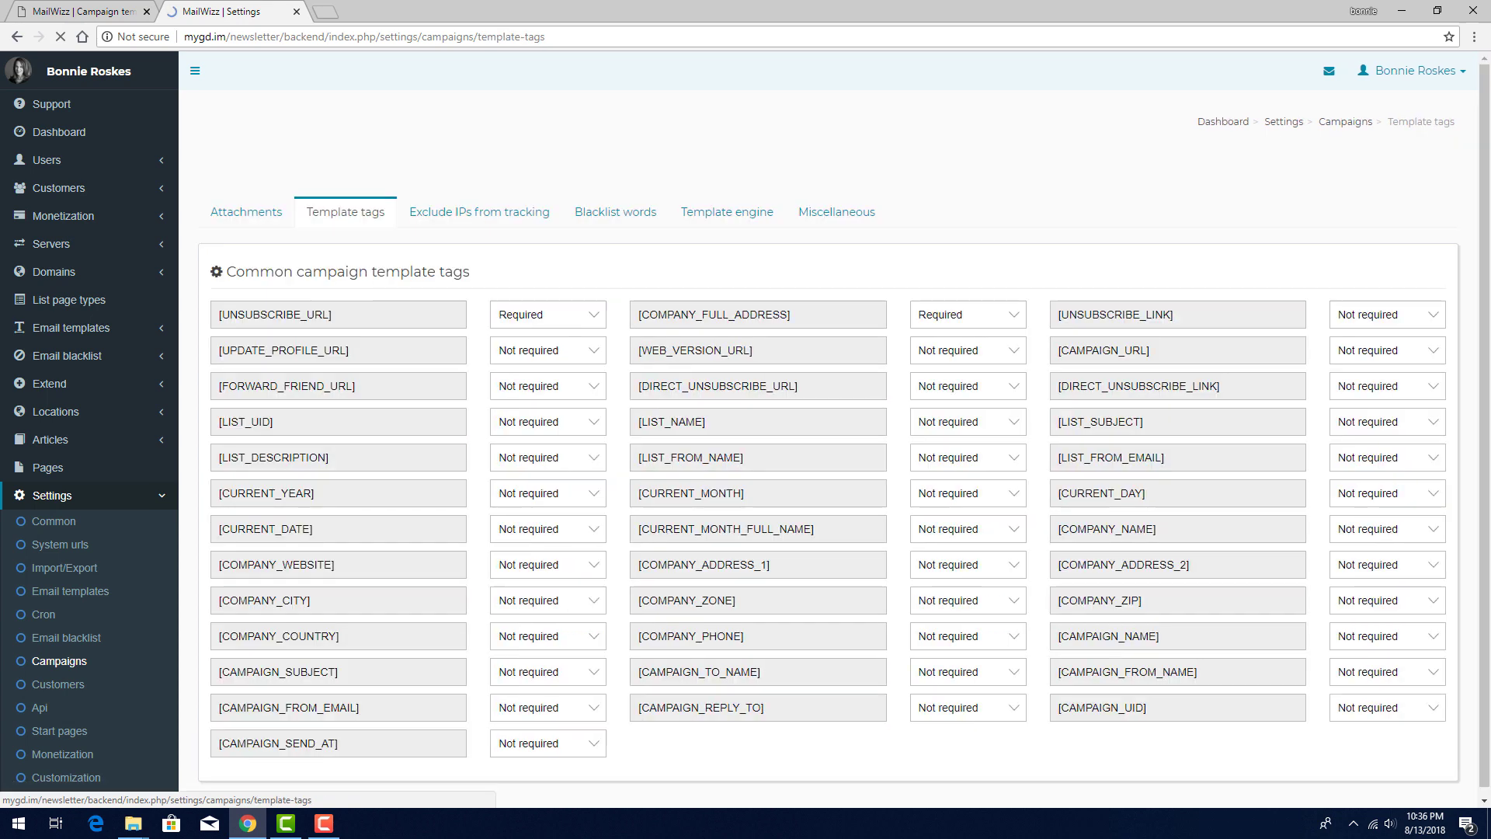
pyautogui.click(566, 315)
pyautogui.click(572, 284)
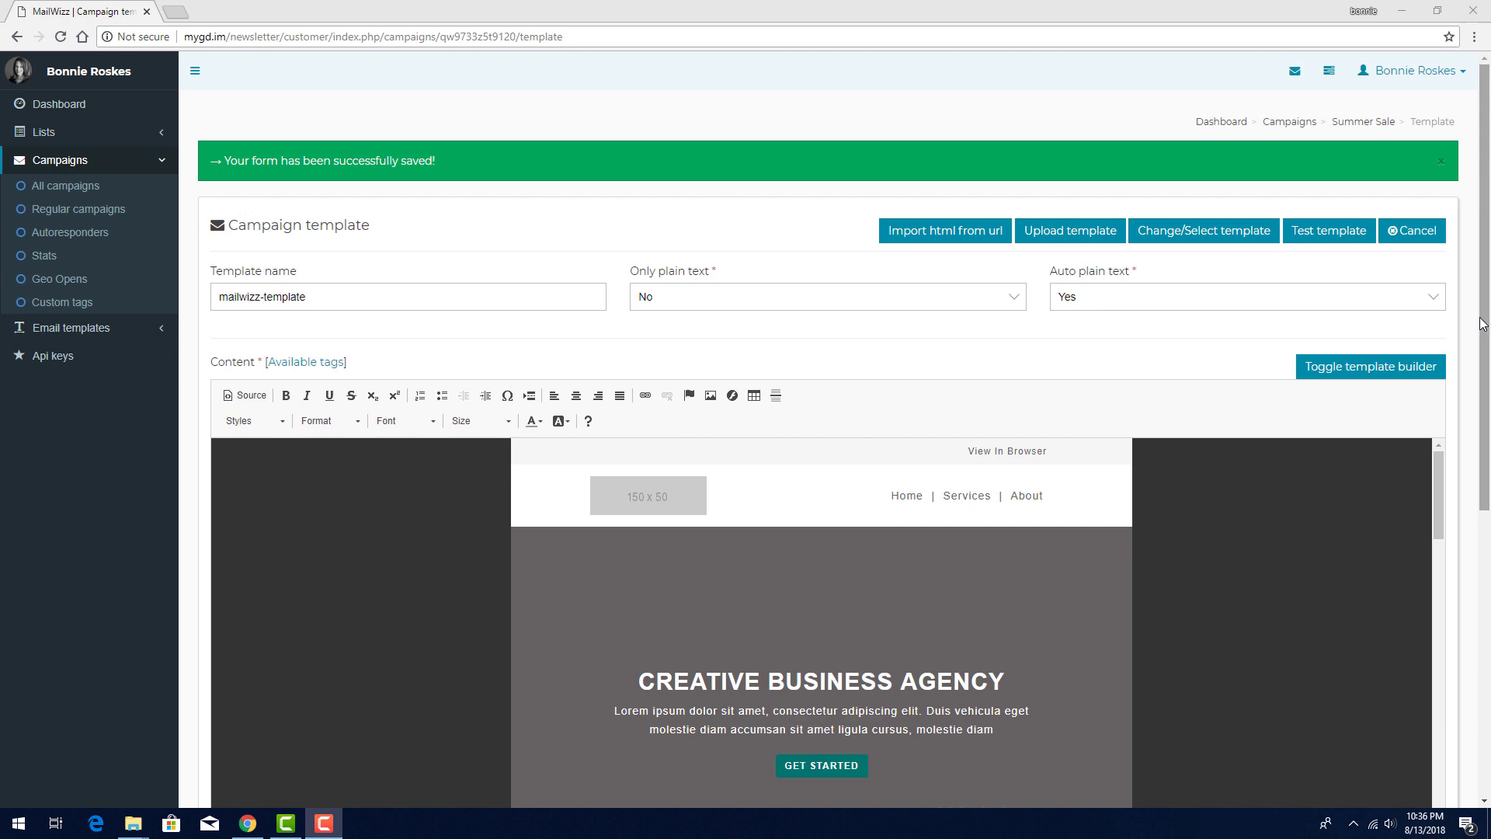
pyautogui.moveTo(1485, 327); pyautogui.dragTo(1489, 606)
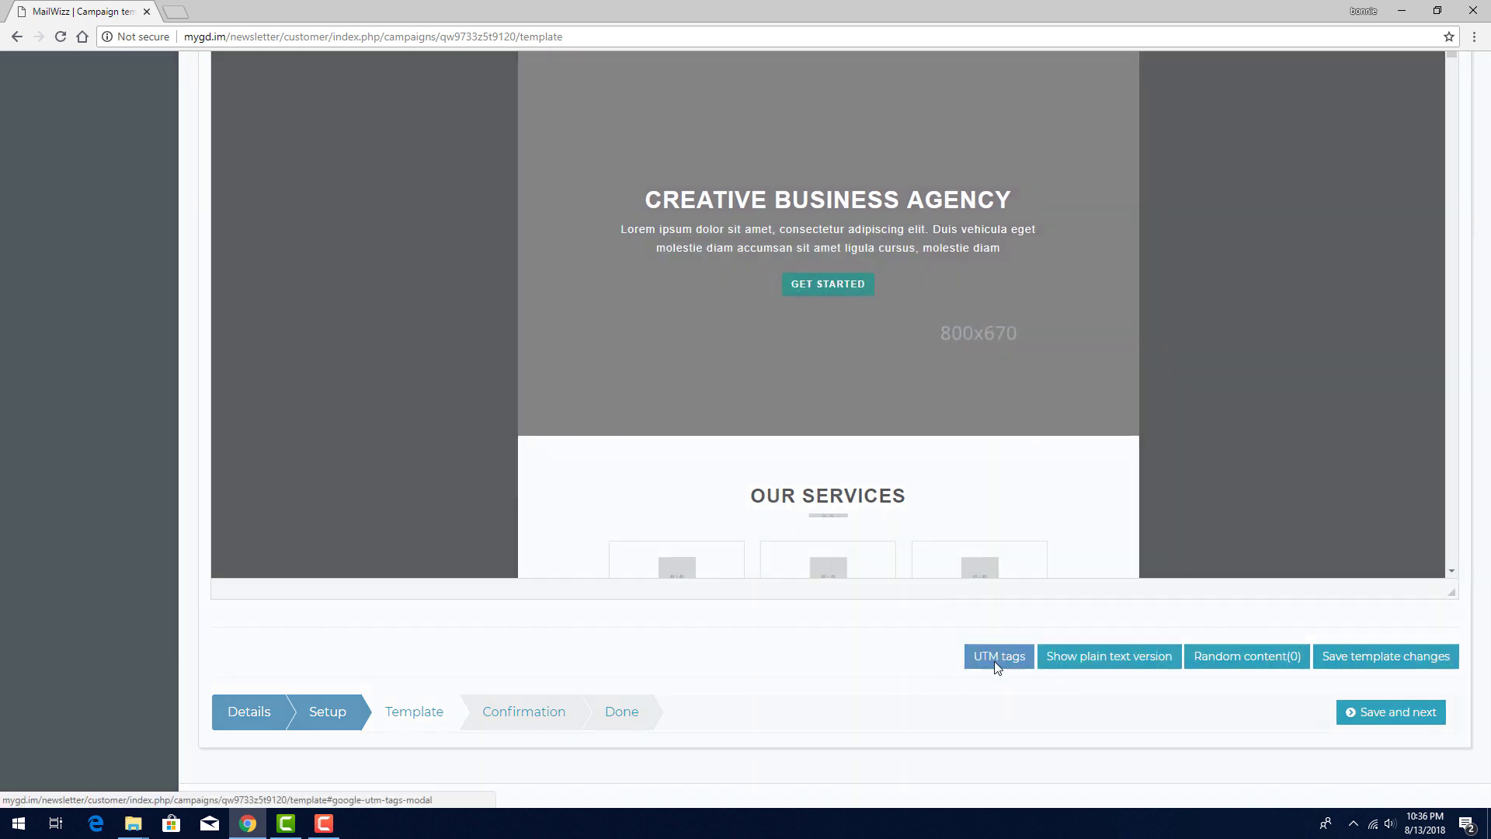
pyautogui.click(995, 660)
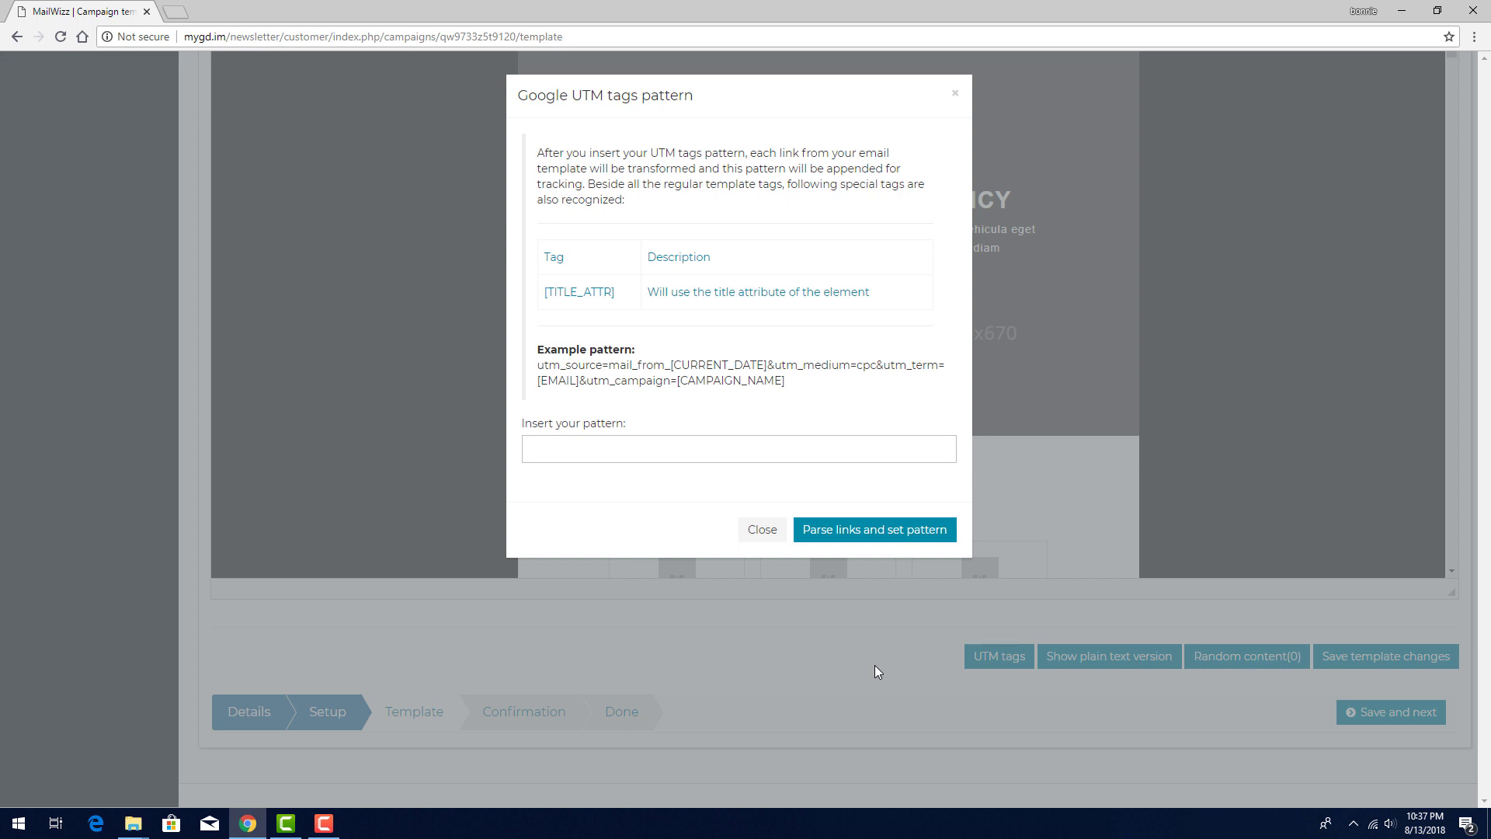
pyautogui.click(758, 536)
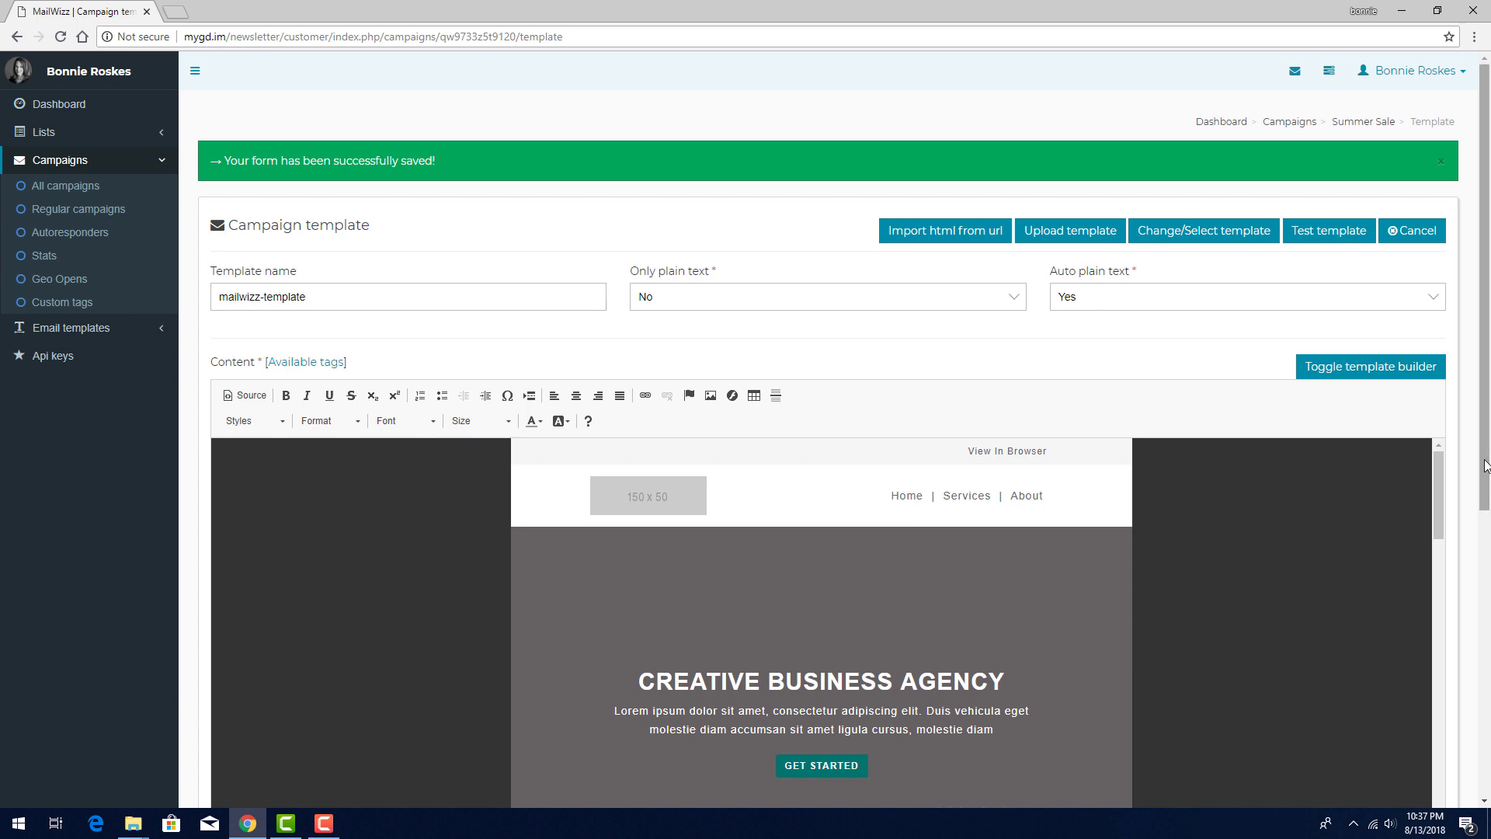
pyautogui.scroll(-6, 1359, 681)
# Continue to the confirmation step and enable advanced recurring with the unit left on day.
pyautogui.click(1387, 713)
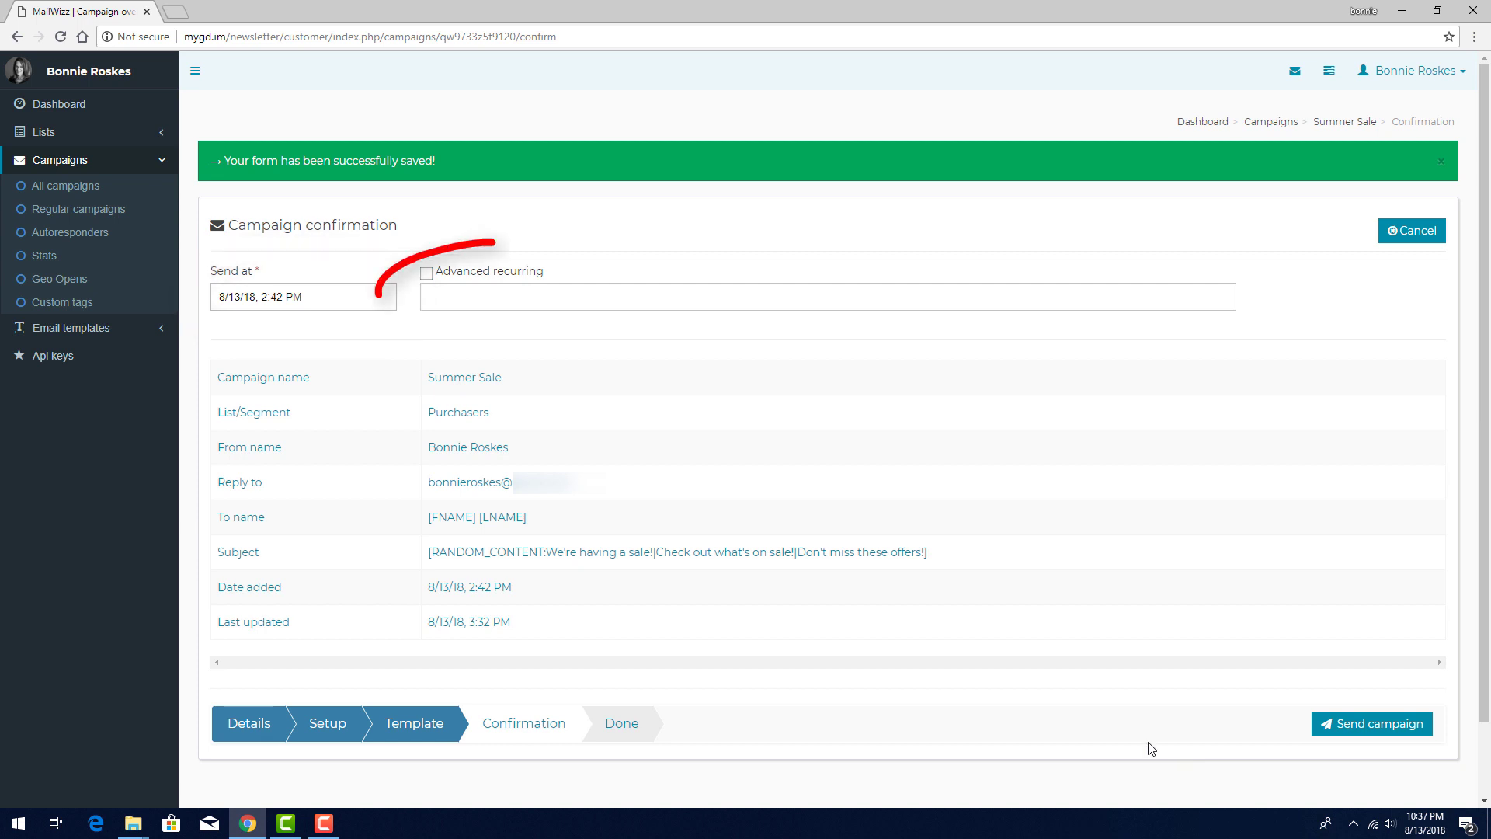
pyautogui.click(429, 276)
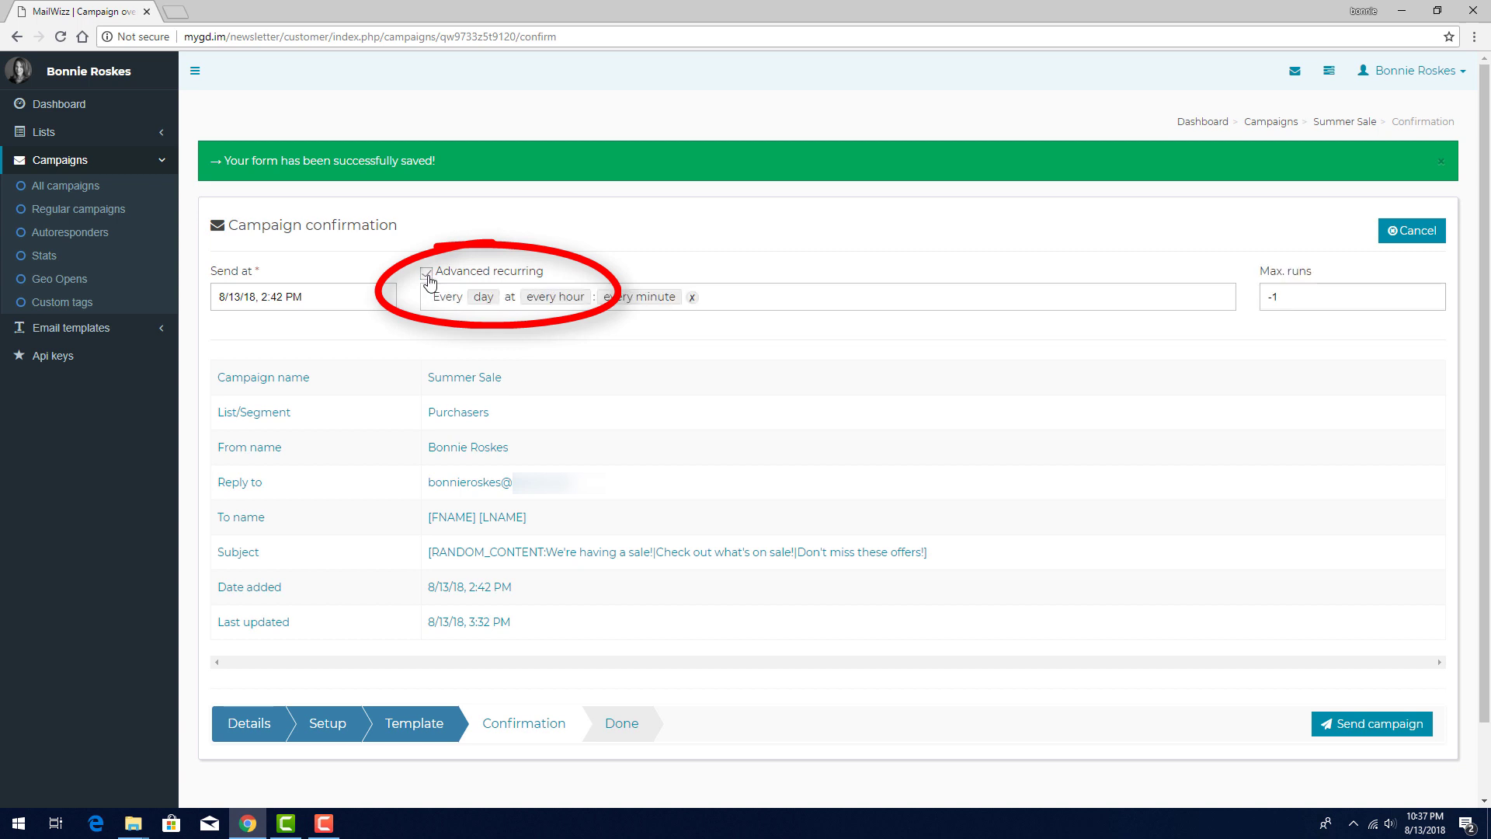
pyautogui.click(485, 299)
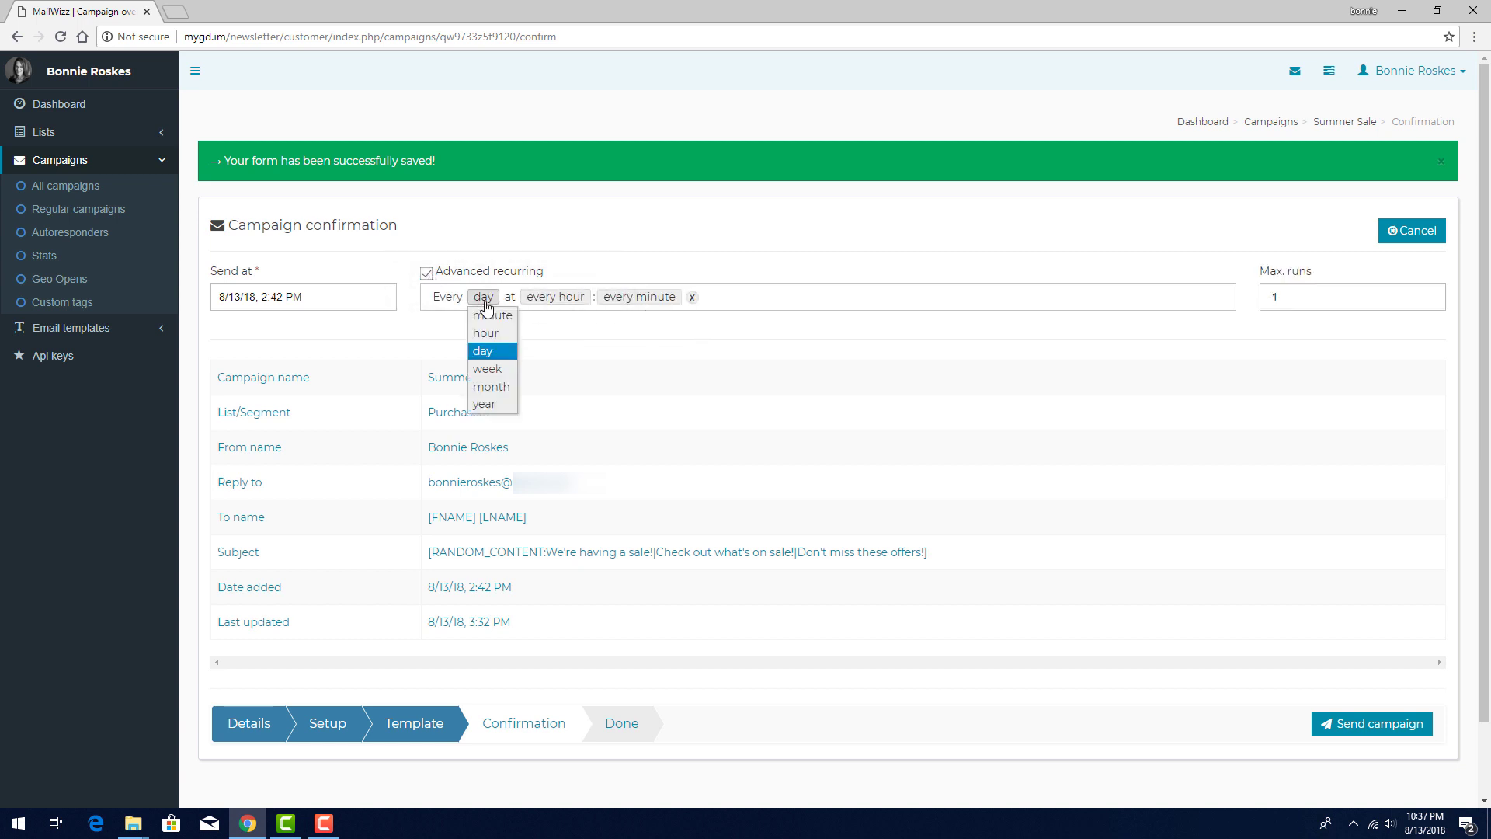
pyautogui.click(542, 333)
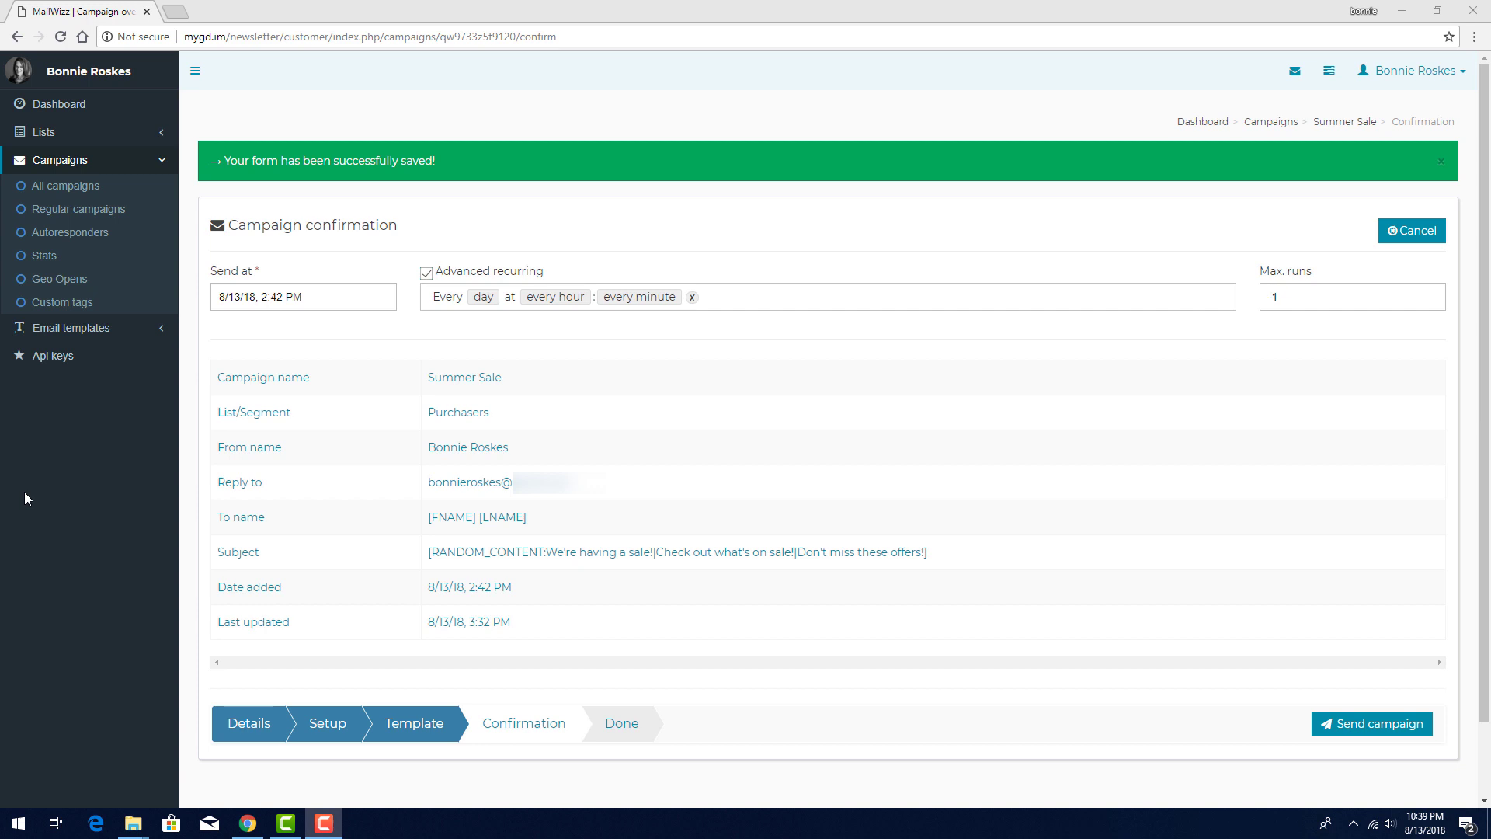
# Start a new campaign from Autoresponders with type set to Autoresponder.
pyautogui.click(64, 238)
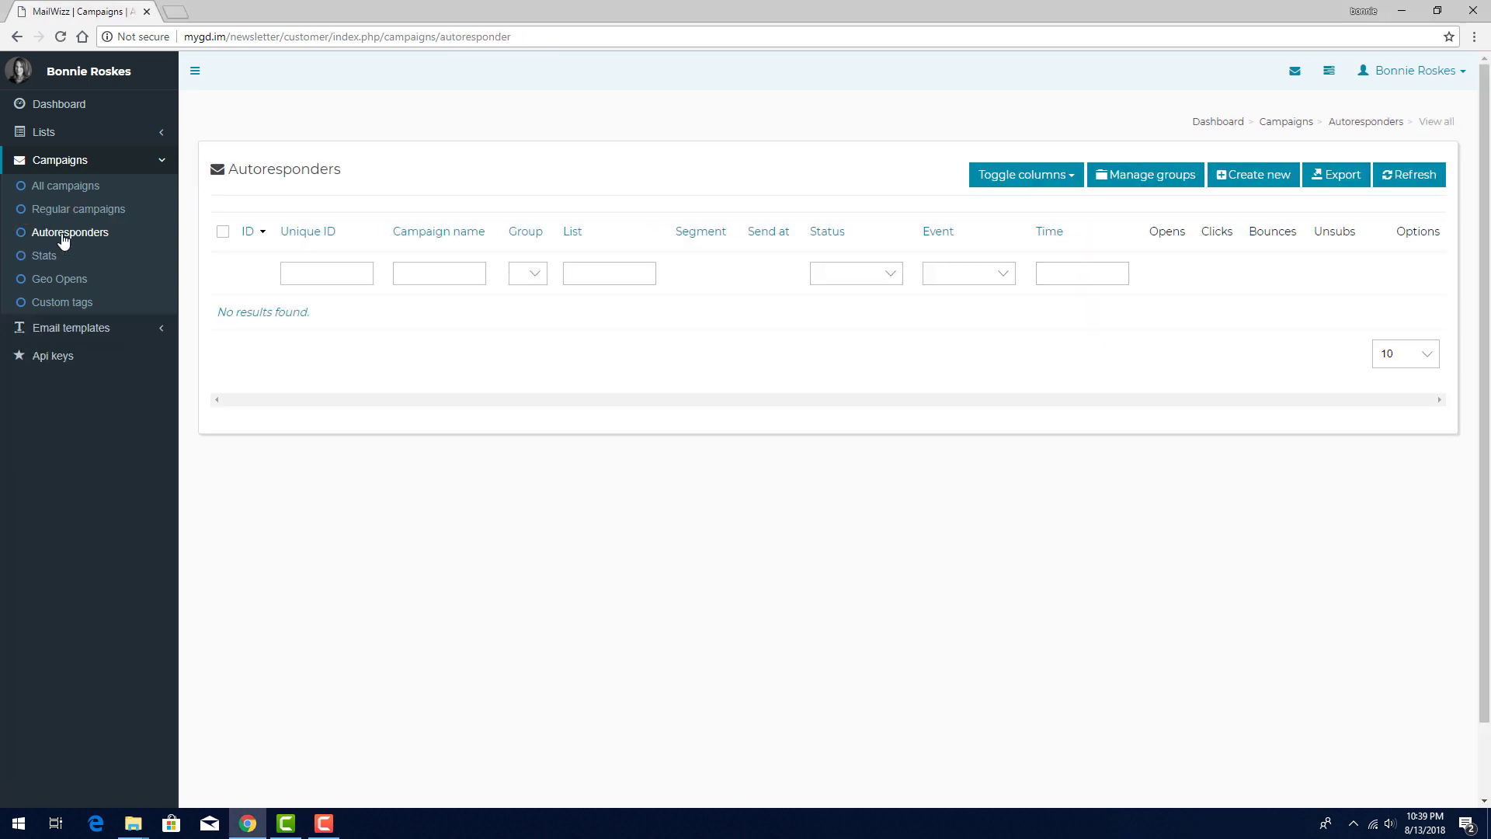
pyautogui.click(1258, 184)
pyautogui.click(1010, 241)
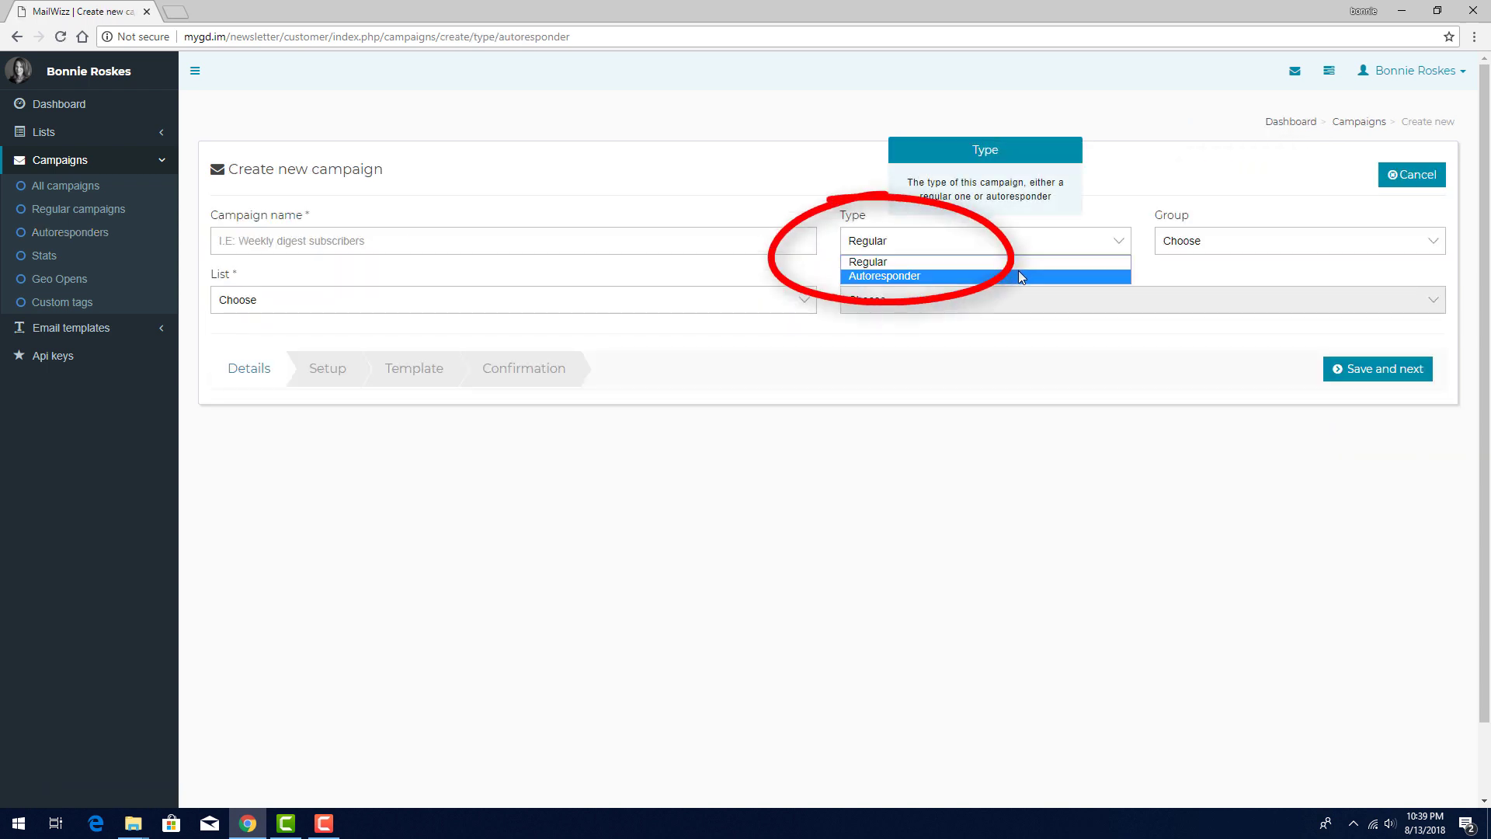
pyautogui.click(1018, 270)
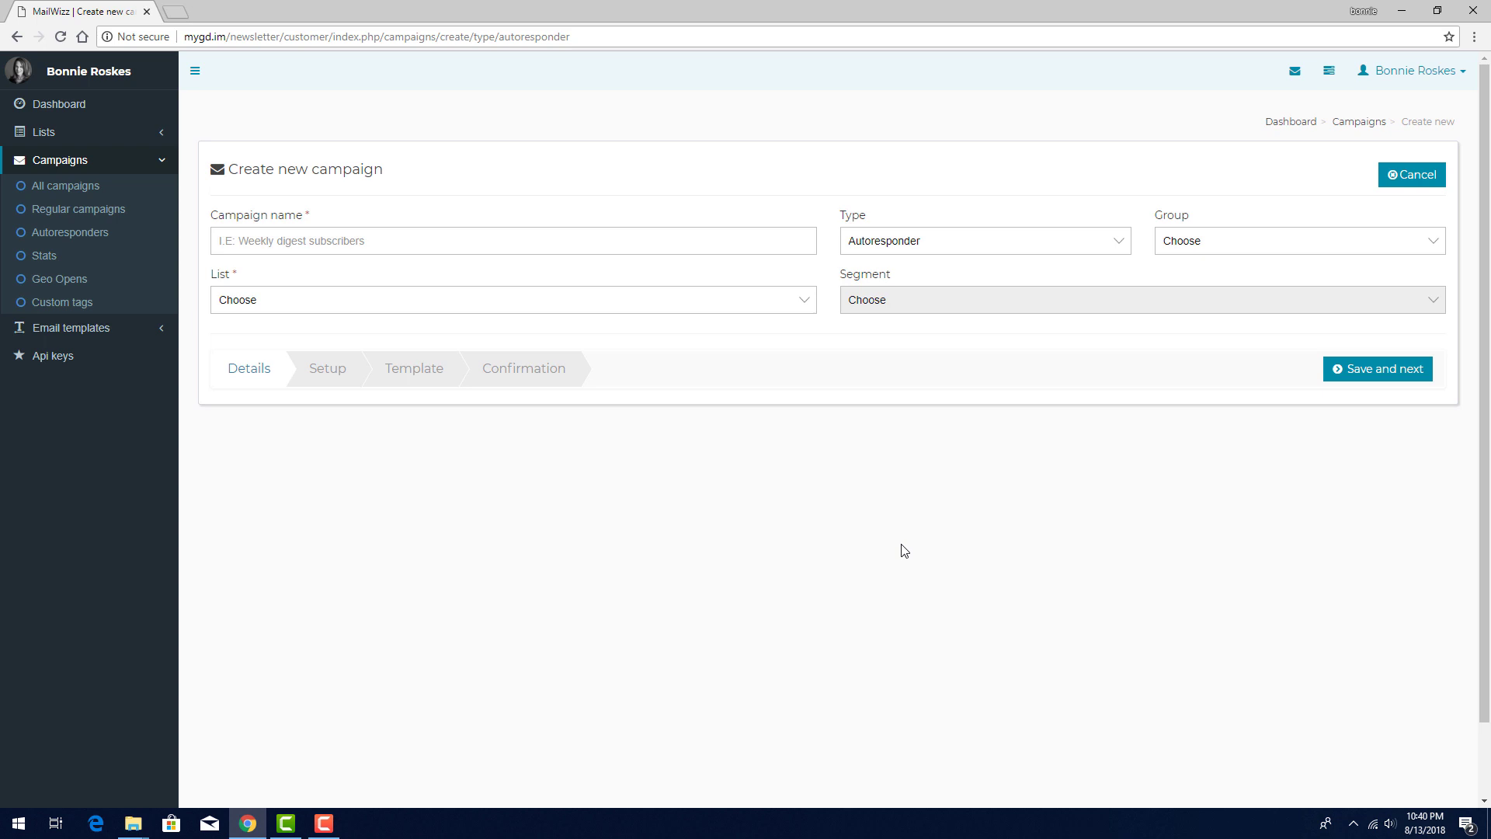
# Name it 'Weekly Tip', choose the Blog Subscribers list, and save the details.
pyautogui.click(796, 235)
pyautogui.write('Weekly Ti')
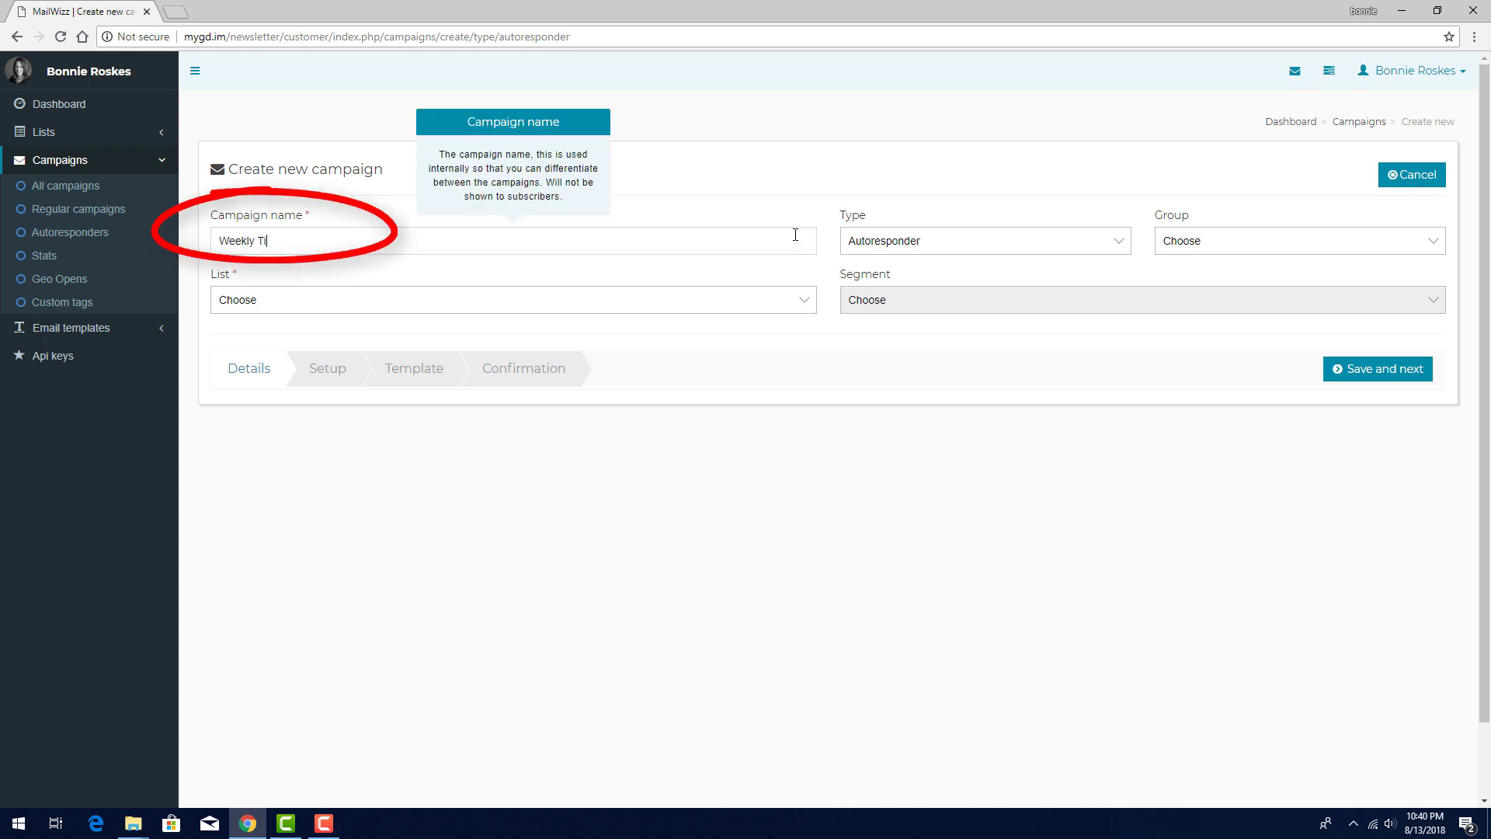
pyautogui.write('p')
pyautogui.click(717, 308)
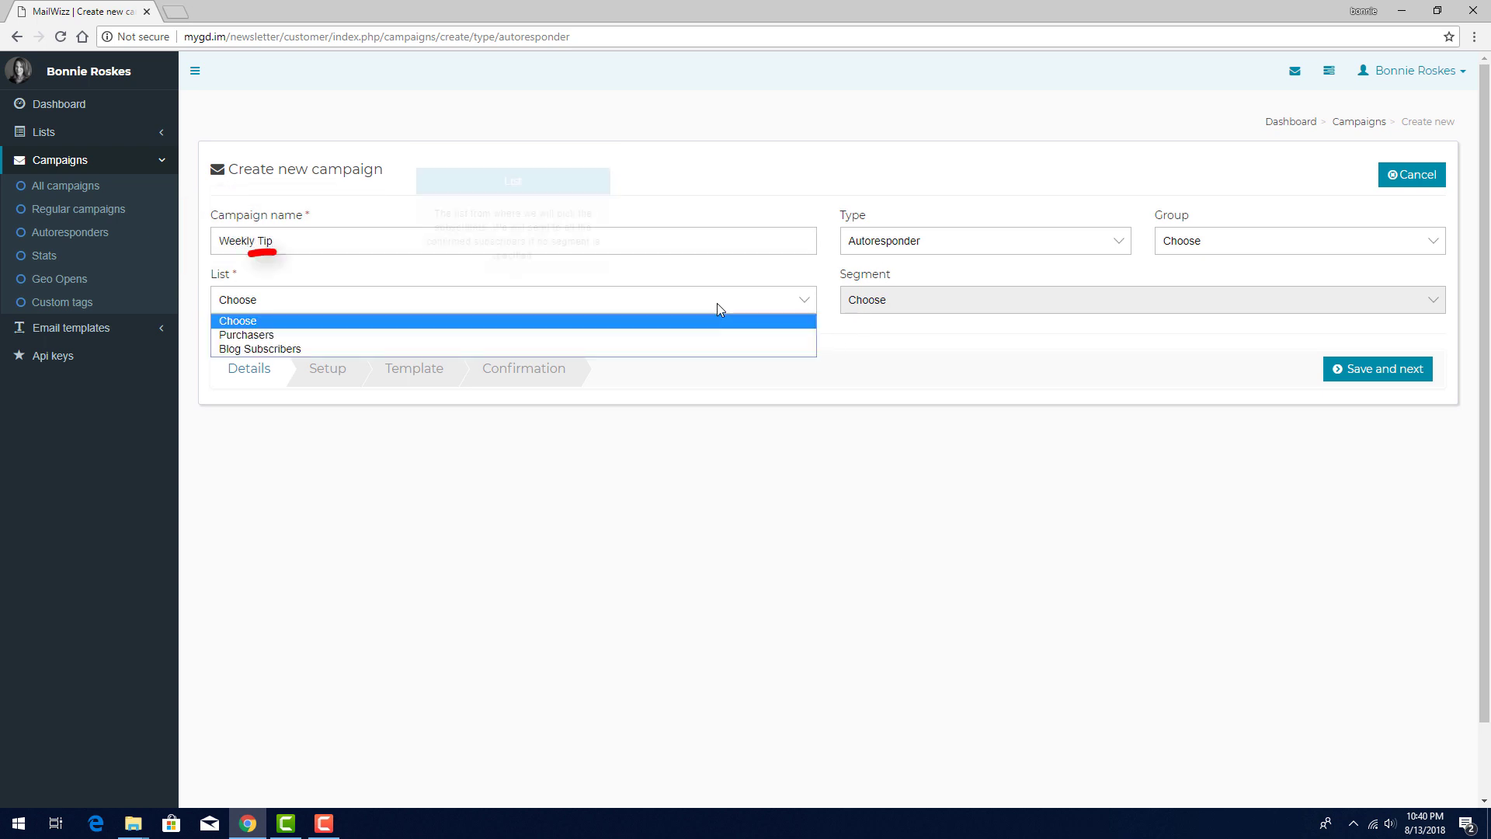
pyautogui.click(607, 349)
pyautogui.click(1356, 376)
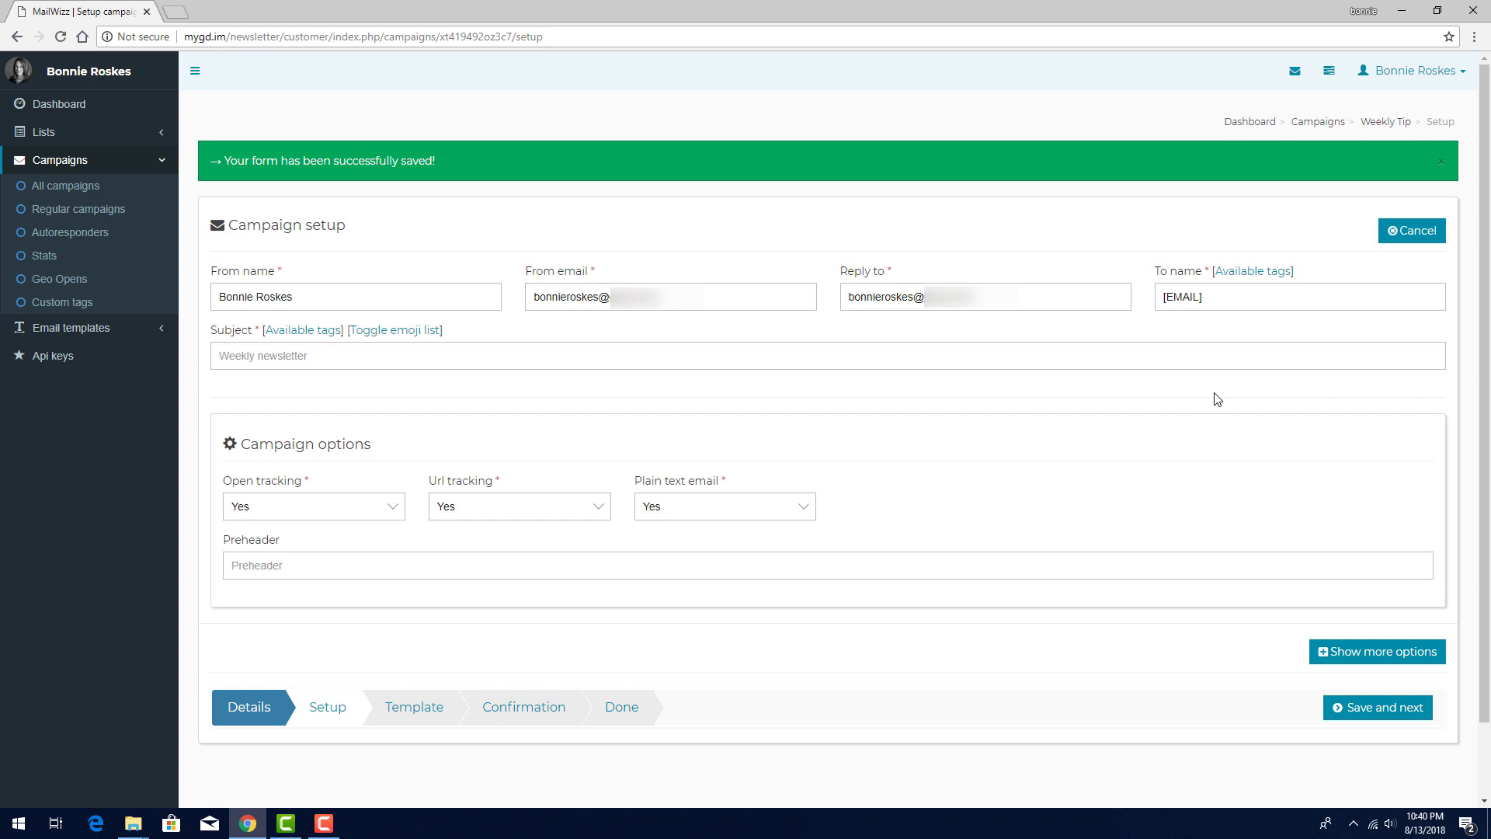
# Set the Weekly Tip subject to 'Tip of the week' and save the setup.
pyautogui.click(679, 355)
pyautogui.write('Tip of the week')
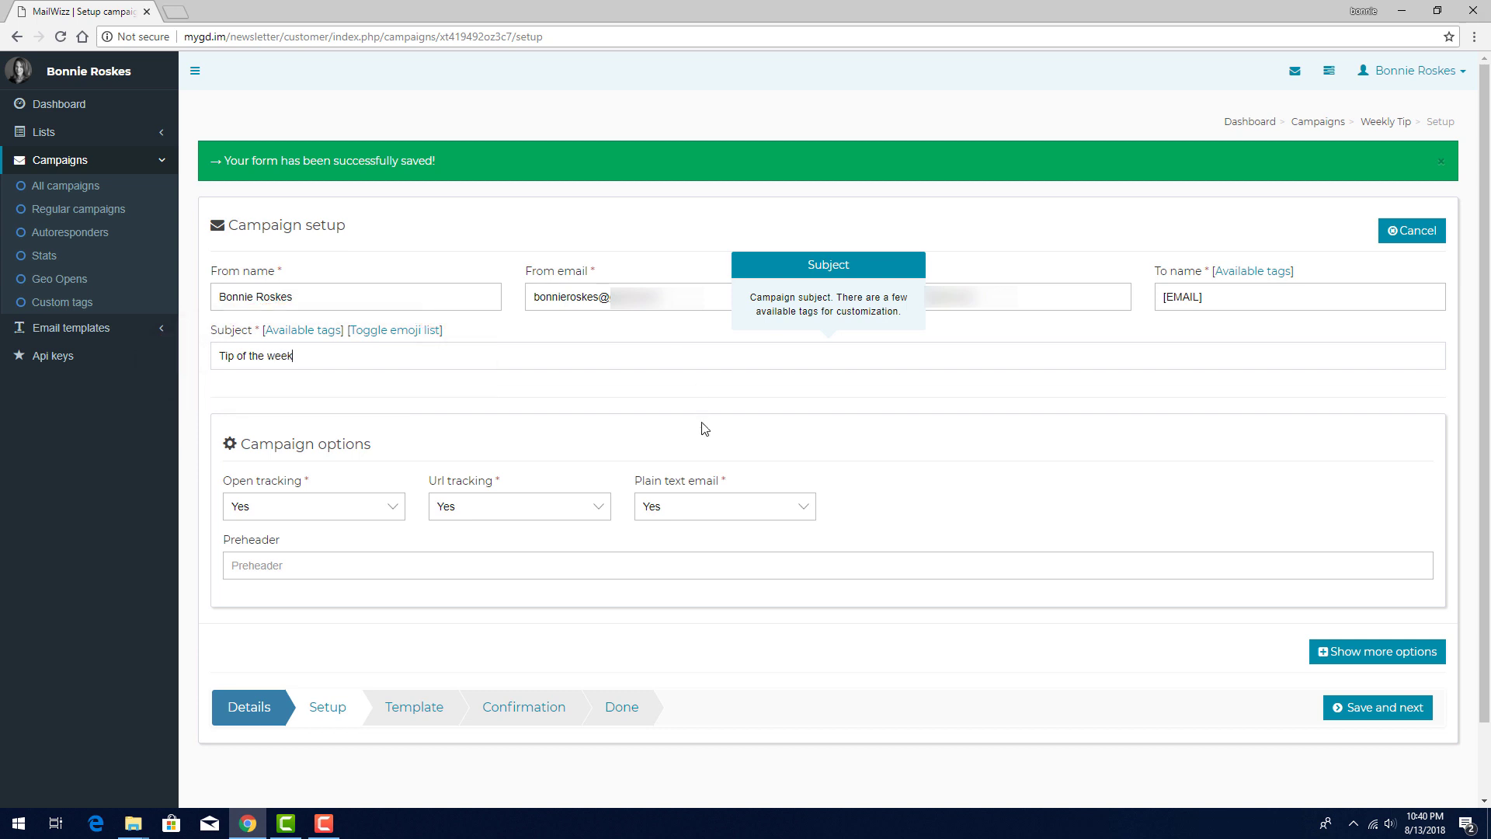
pyautogui.click(1372, 708)
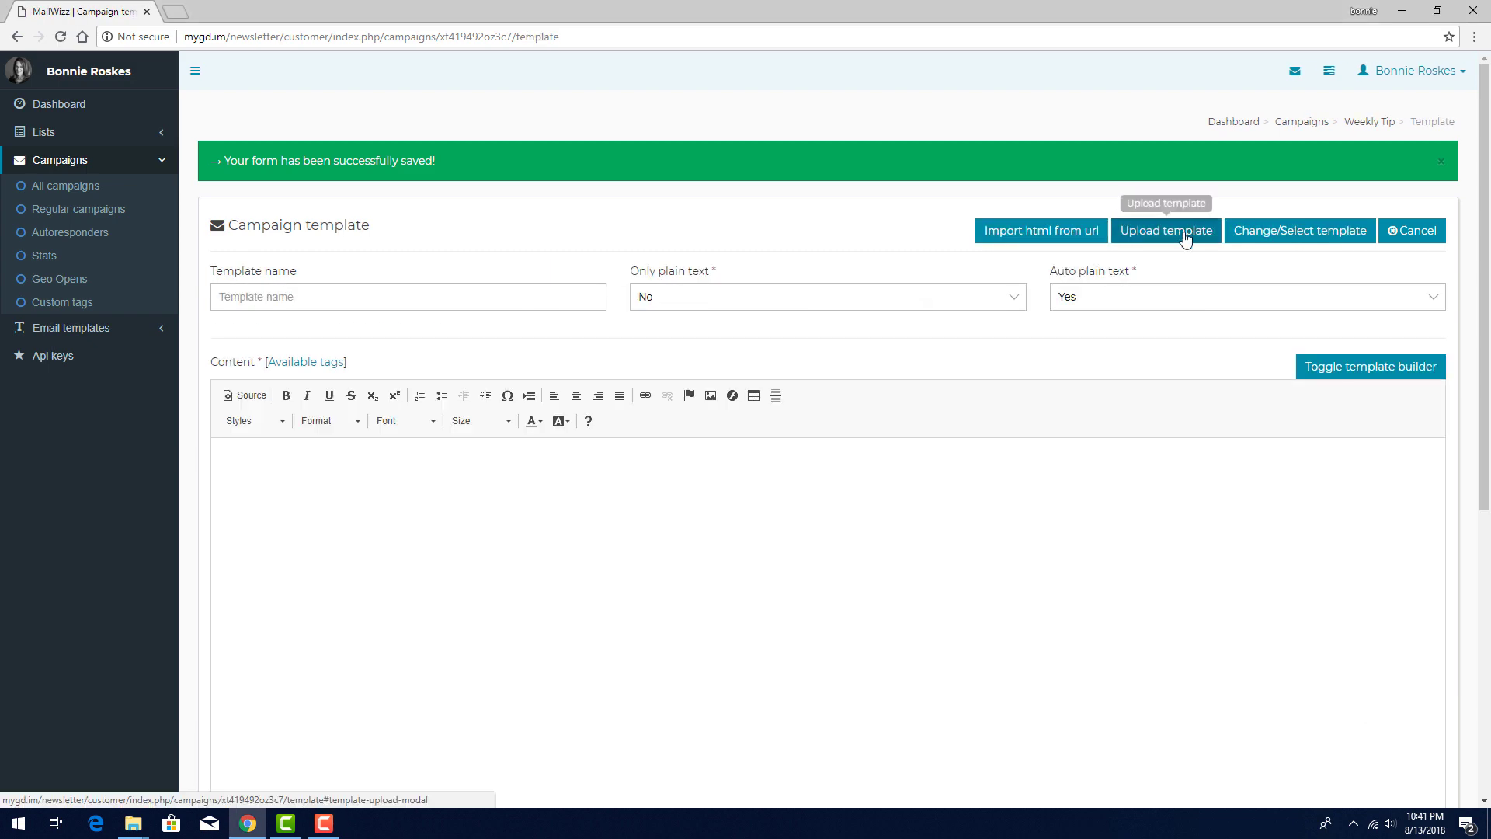
# Upload mailwizz-template.zip as the template and continue to confirmation.
pyautogui.click(1184, 236)
pyautogui.click(566, 237)
pyautogui.doubleClick(202, 107)
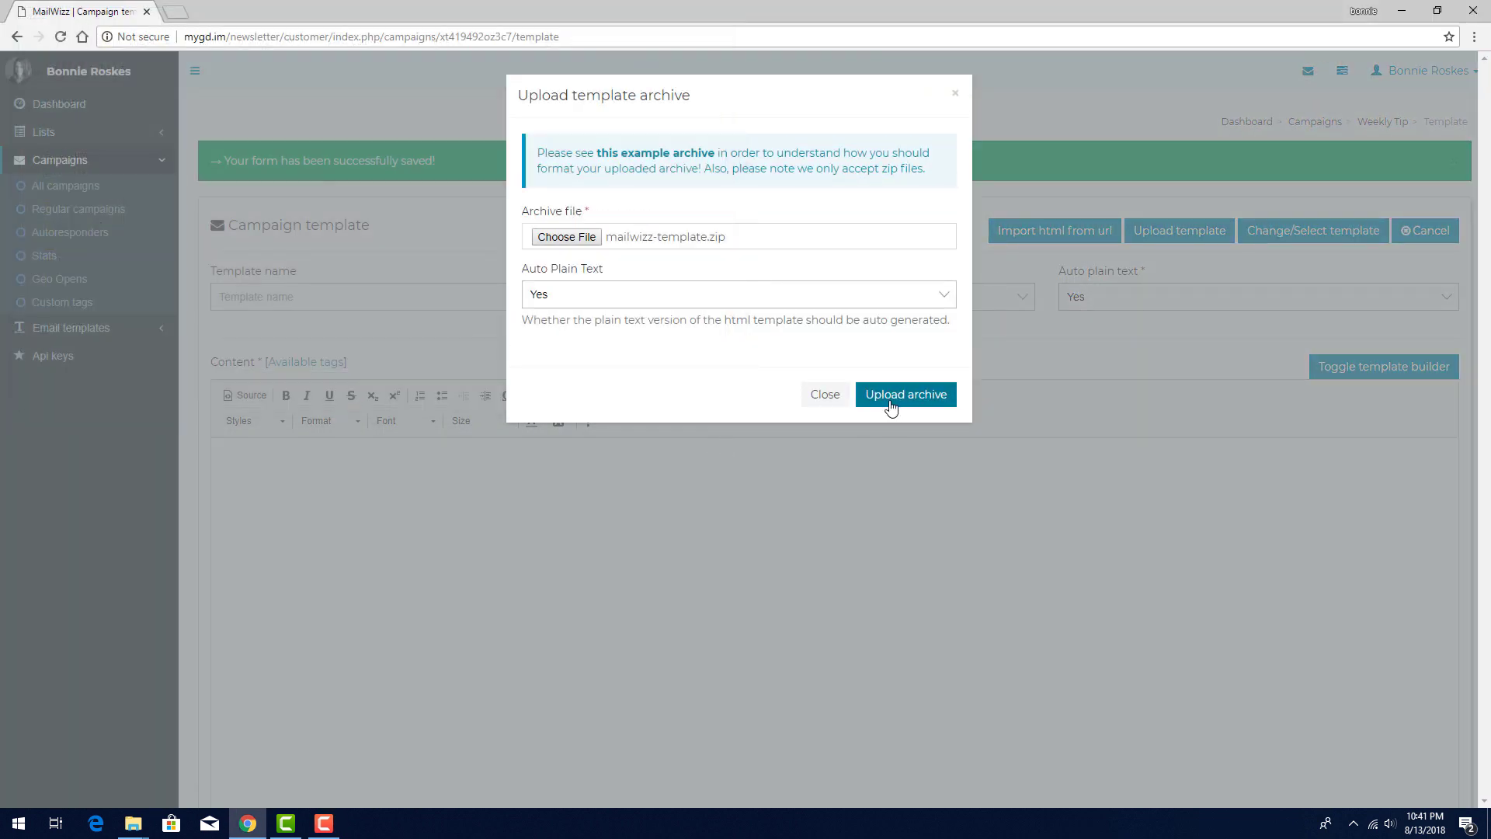
pyautogui.click(891, 407)
pyautogui.click(1415, 711)
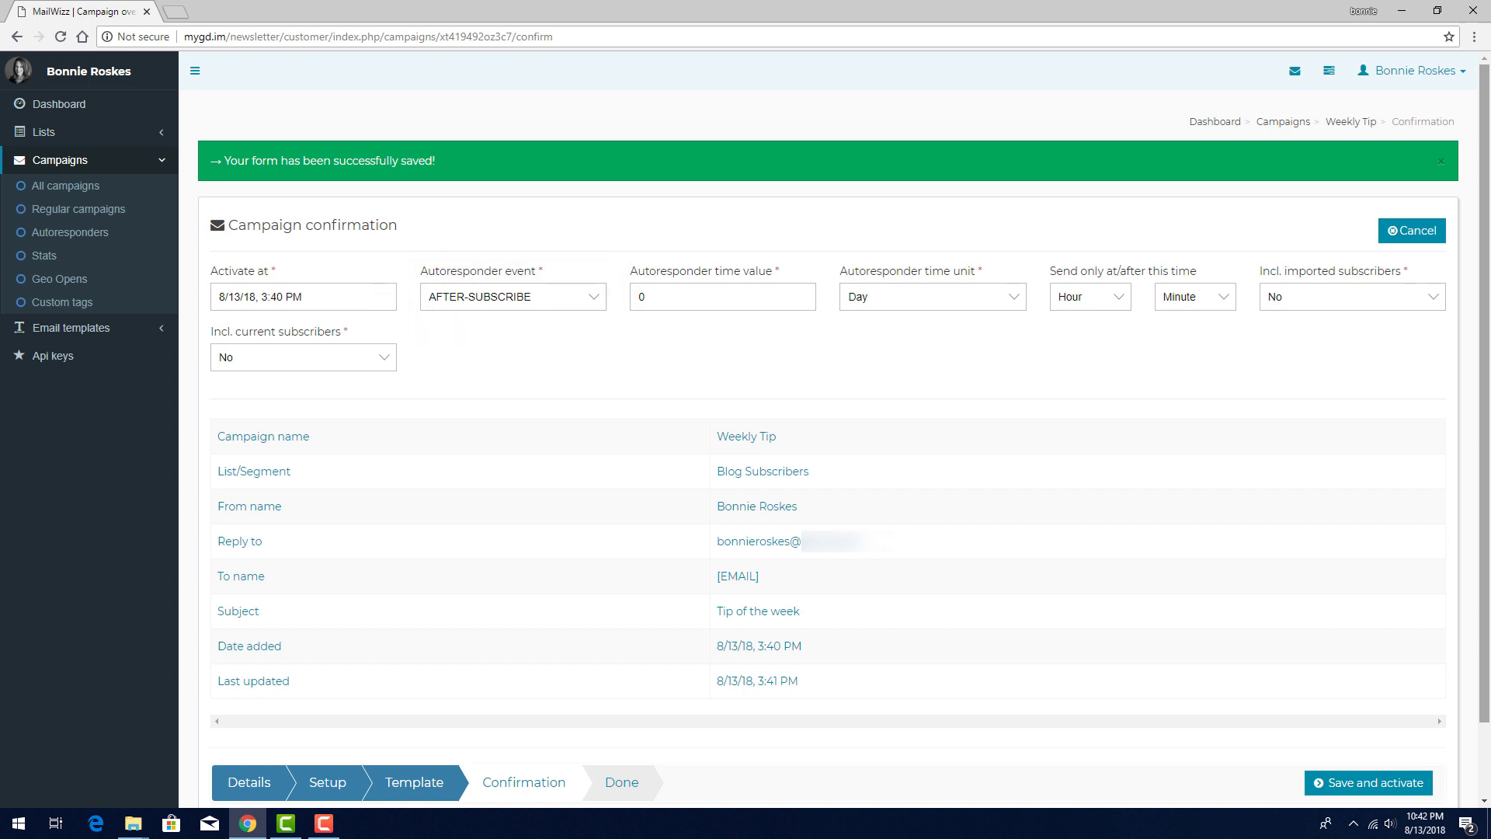
# Set the autoresponder event to AFTER-CAMPAIGN-OPEN with a delay of 1 Week.
pyautogui.click(592, 299)
pyautogui.click(555, 332)
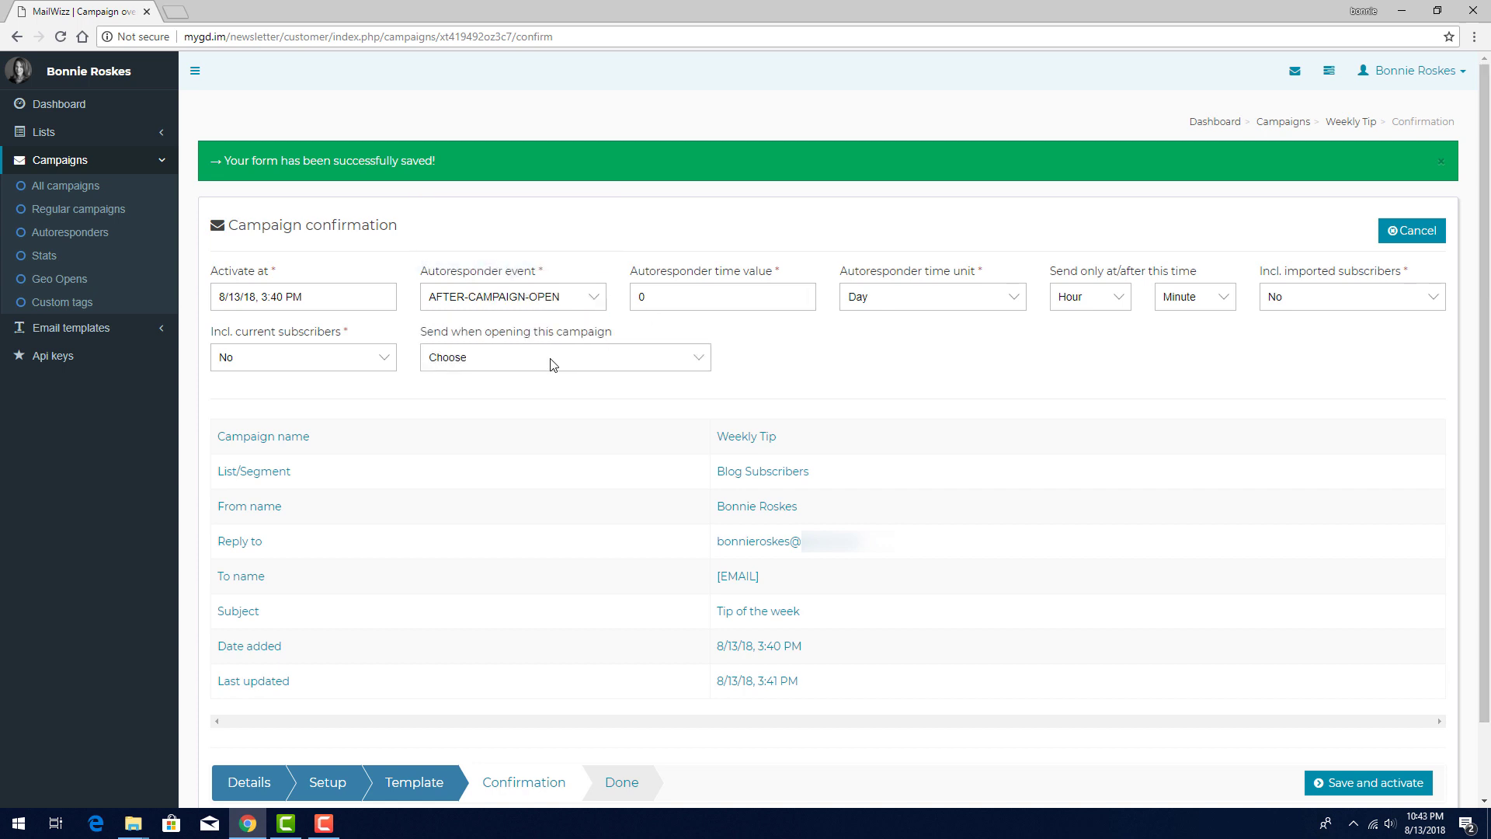
pyautogui.click(553, 358)
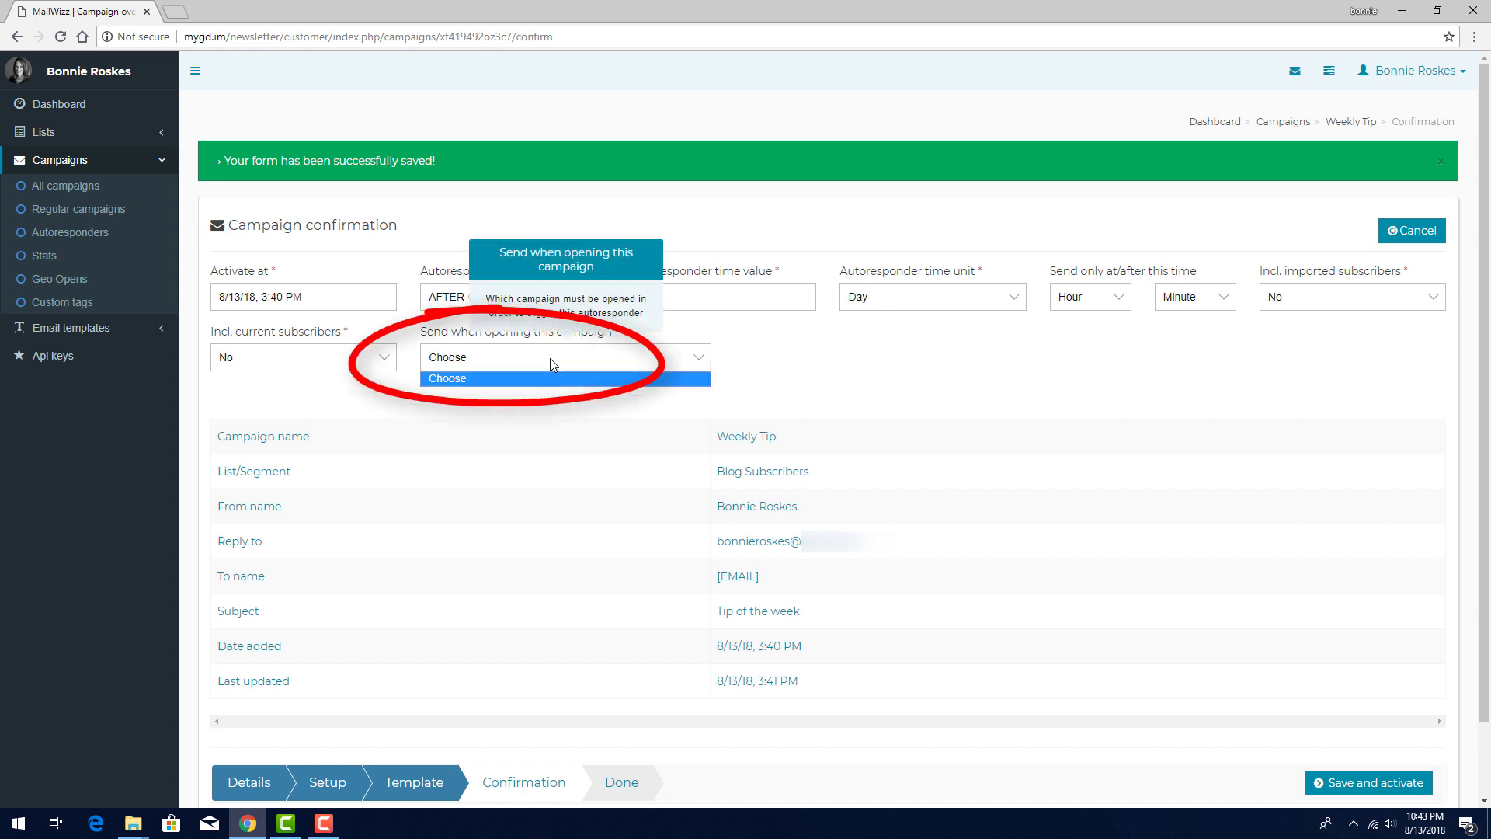
pyautogui.click(549, 357)
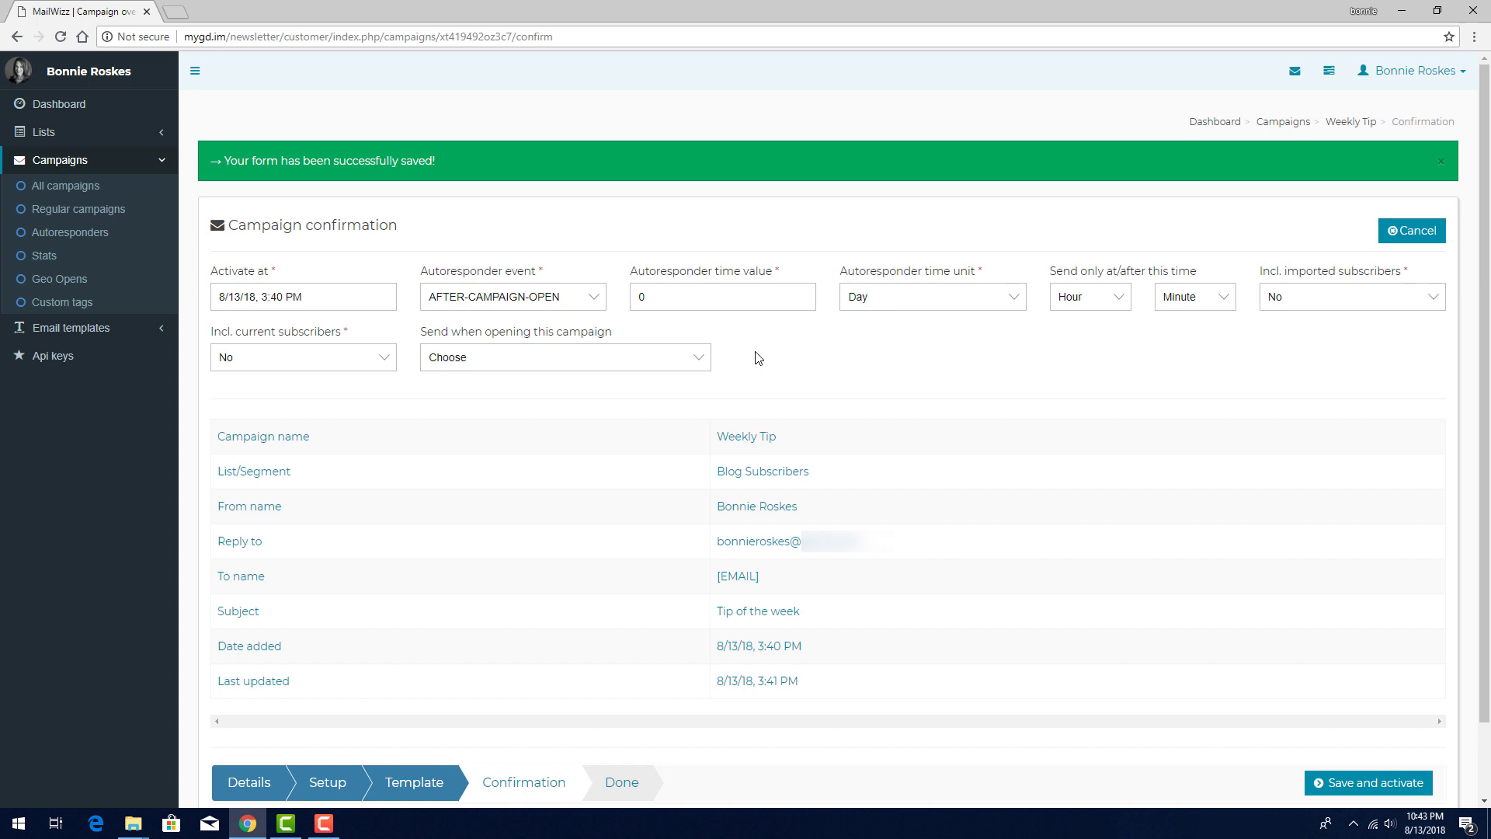
pyautogui.click(802, 293)
pyautogui.click(909, 295)
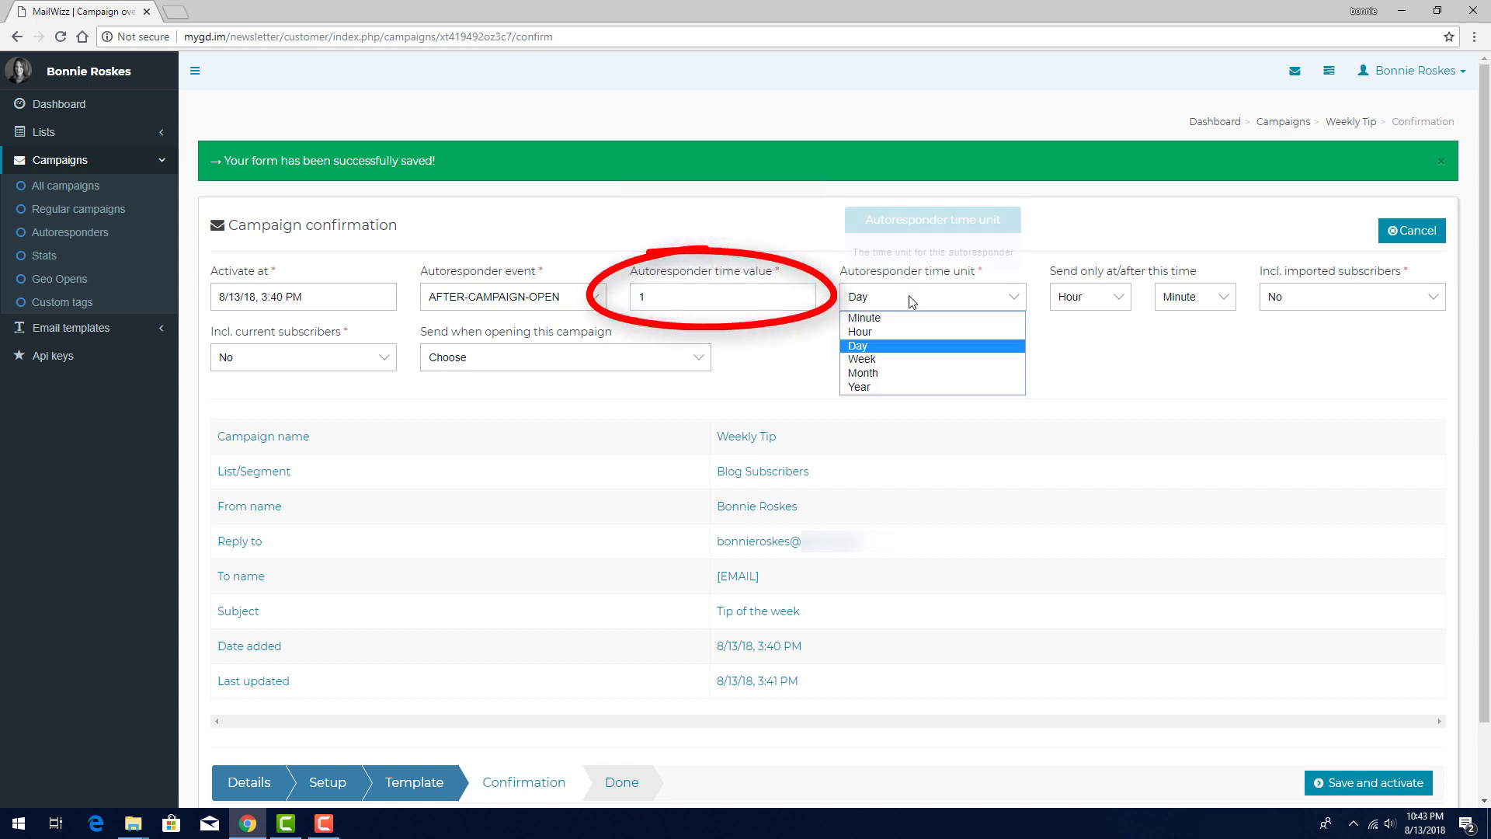
pyautogui.click(907, 361)
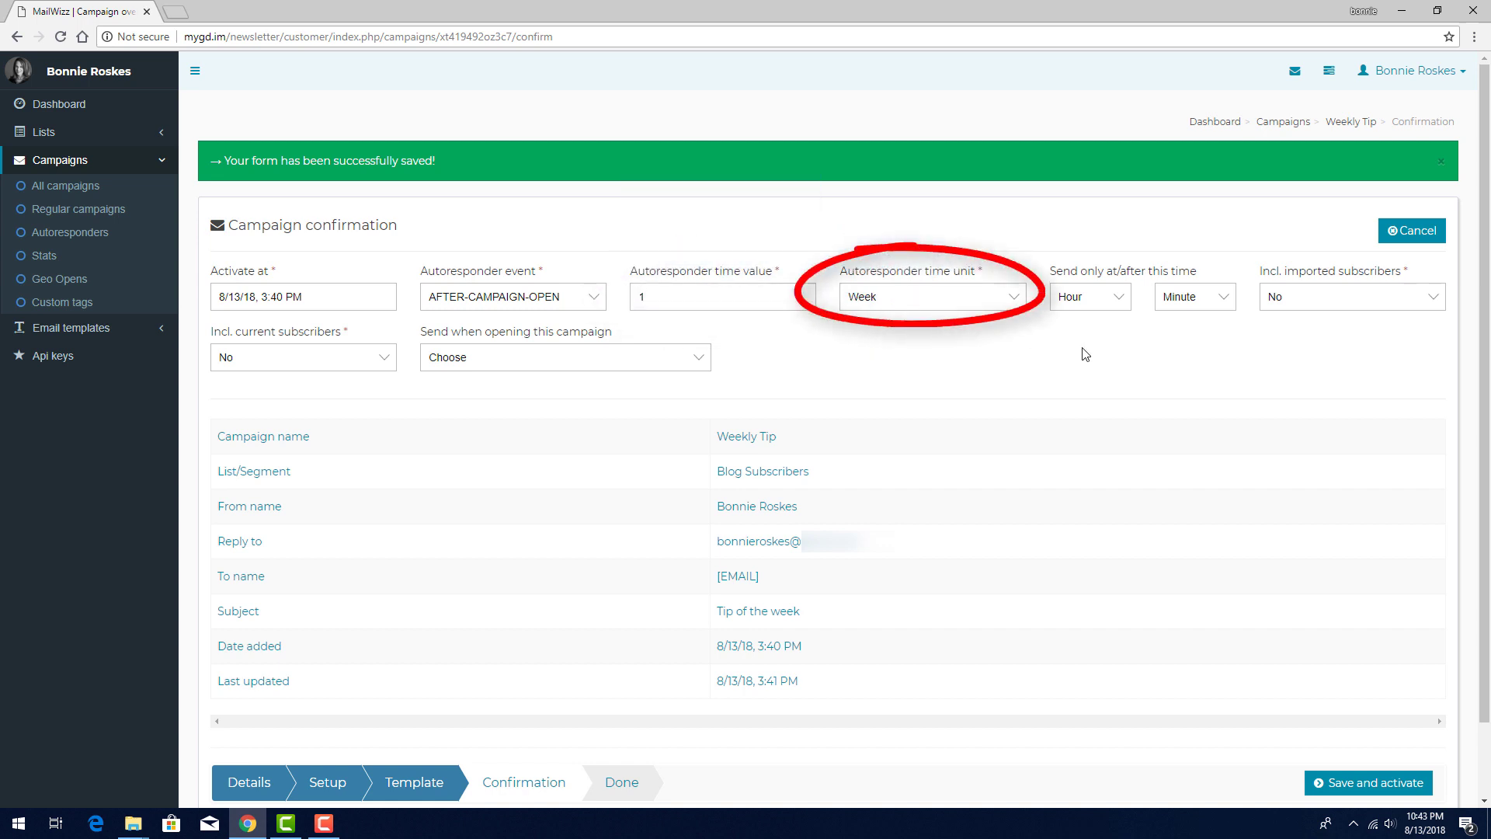